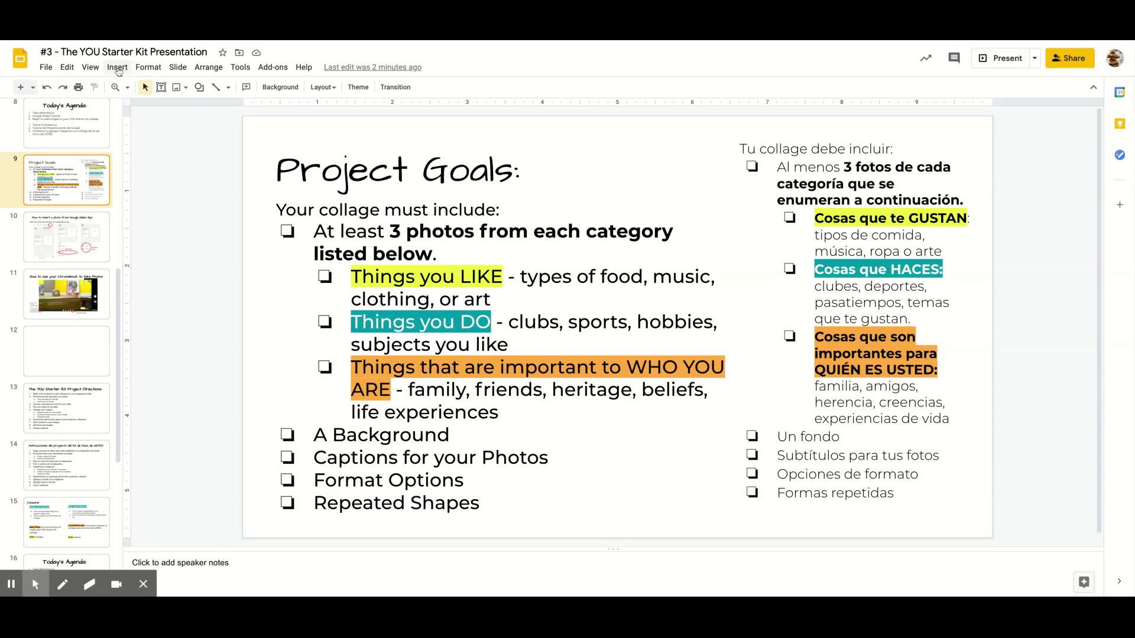
Look over the Insert menu and Explore panel, then move through slides 10 and 11.
{"action": "left_click", "coordinate": [117, 67]}
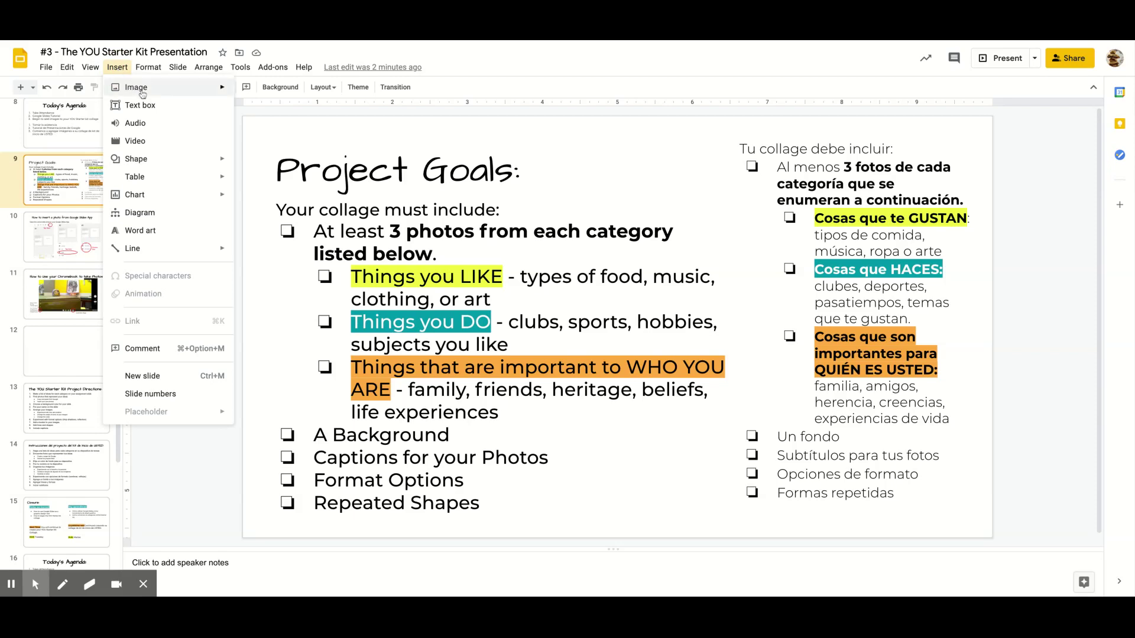
{"action": "mouse_move", "coordinate": [141, 90]}
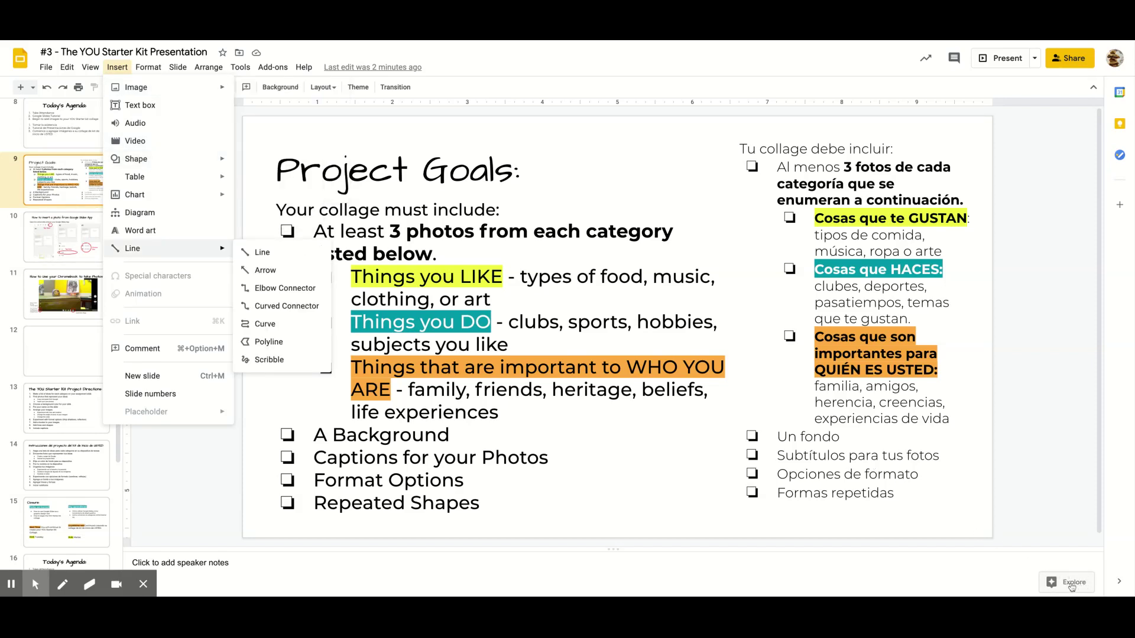
{"action": "left_click", "coordinate": [1071, 585]}
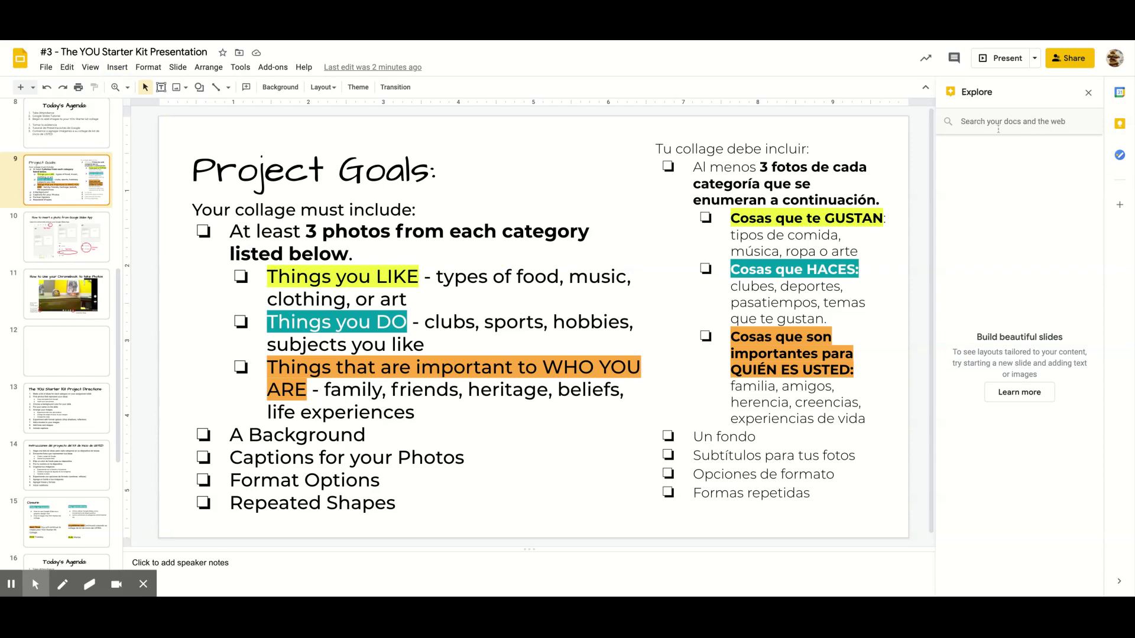
{"action": "left_click", "coordinate": [1088, 92]}
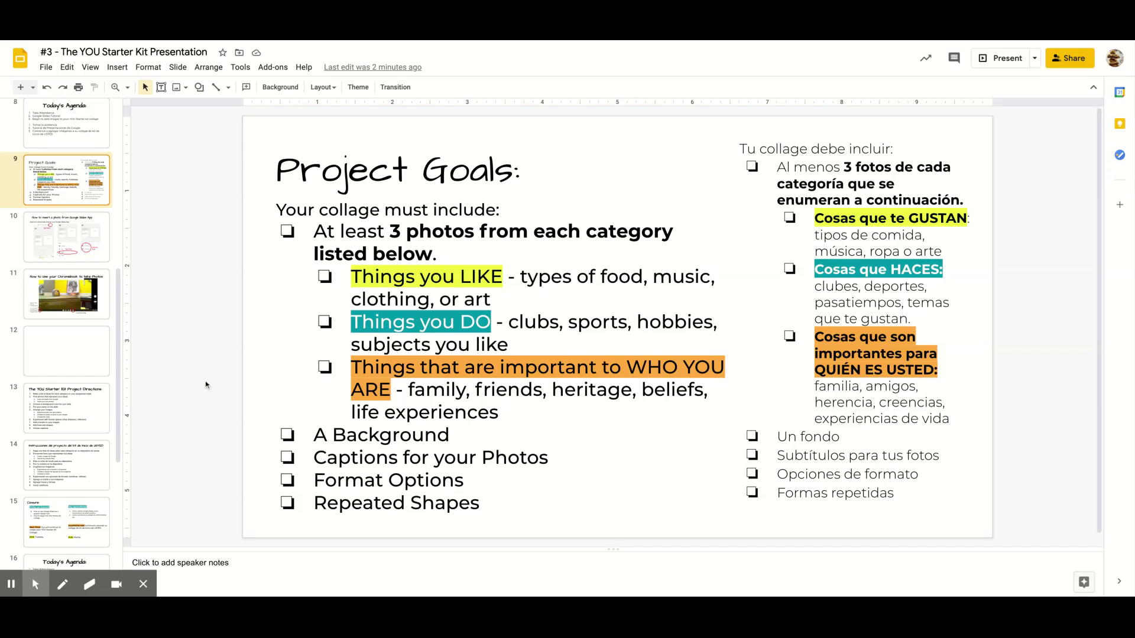
{"action": "left_click", "coordinate": [73, 250]}
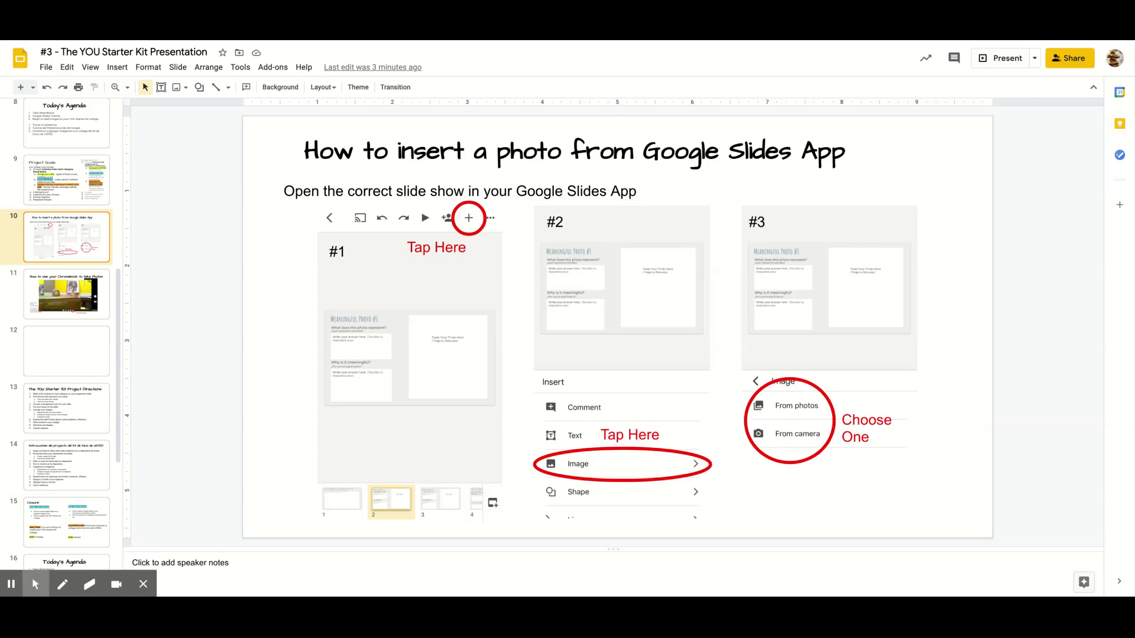
{"action": "left_click", "coordinate": [87, 305]}
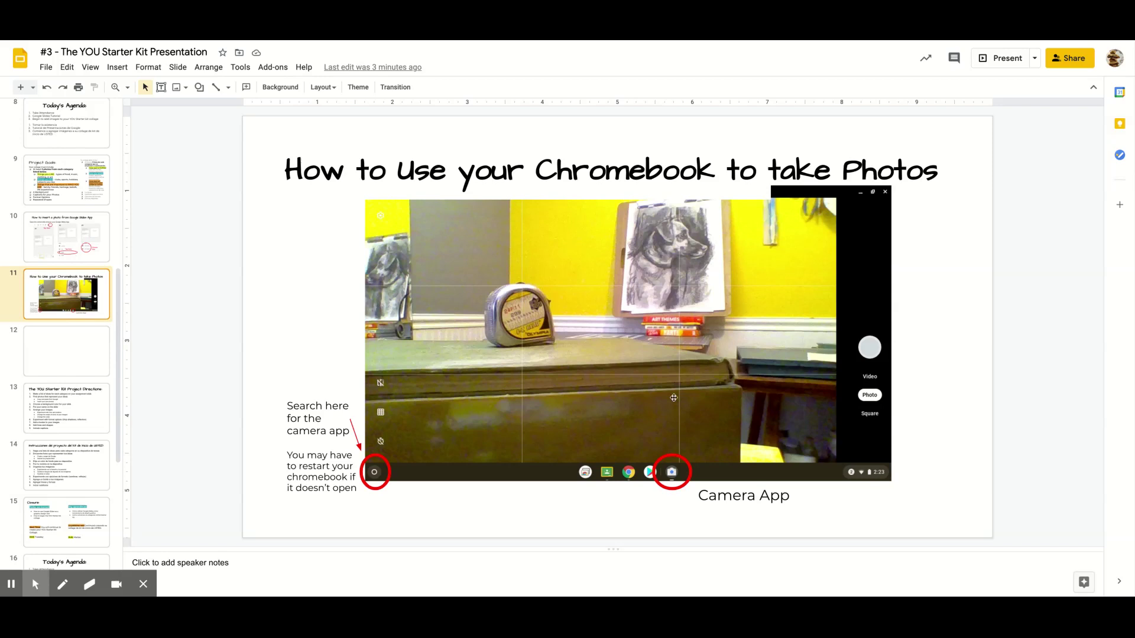
Go to blank slide 12, right after the Chromebook photos slide.
{"action": "left_click", "coordinate": [70, 367]}
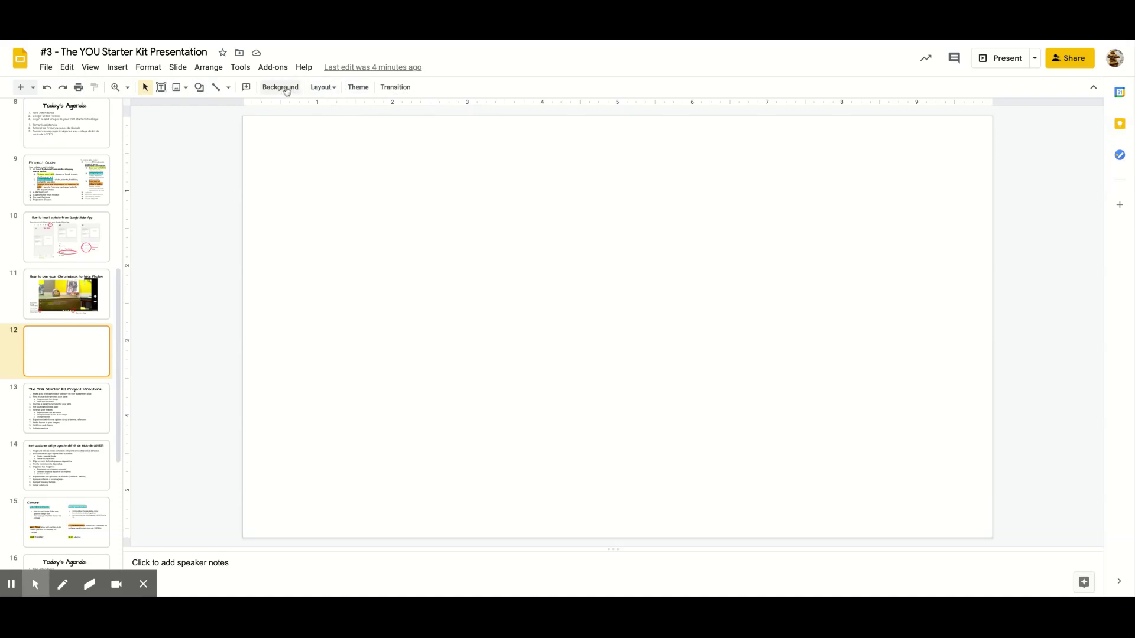
Search the web for 'flower' images through the Insert image menu.
{"action": "left_click", "coordinate": [186, 88]}
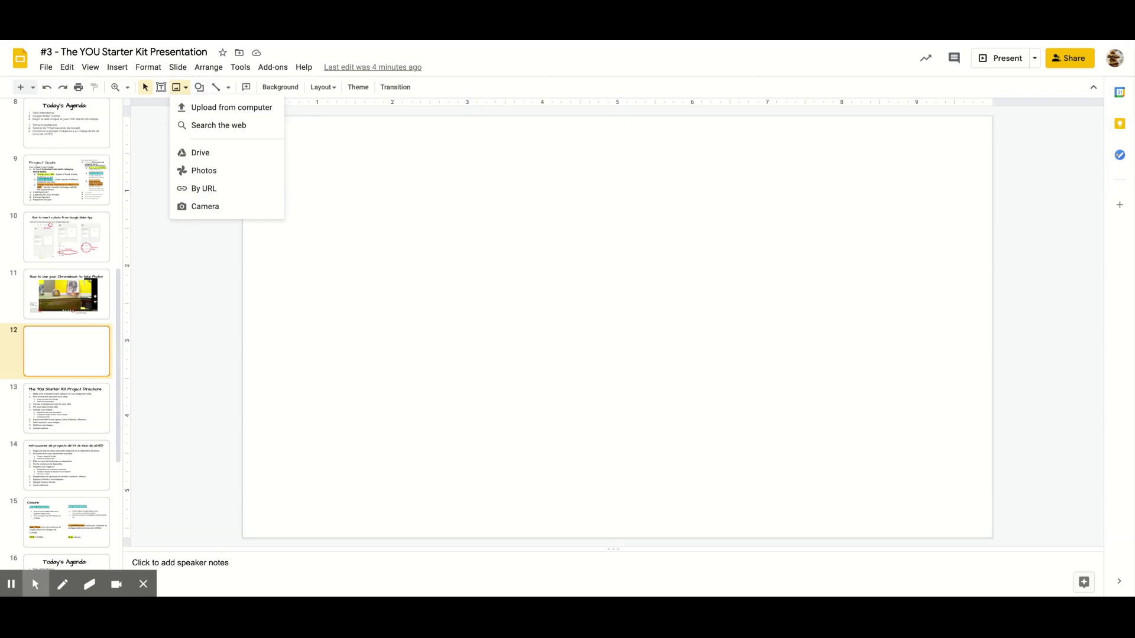
{"action": "left_click", "coordinate": [205, 124]}
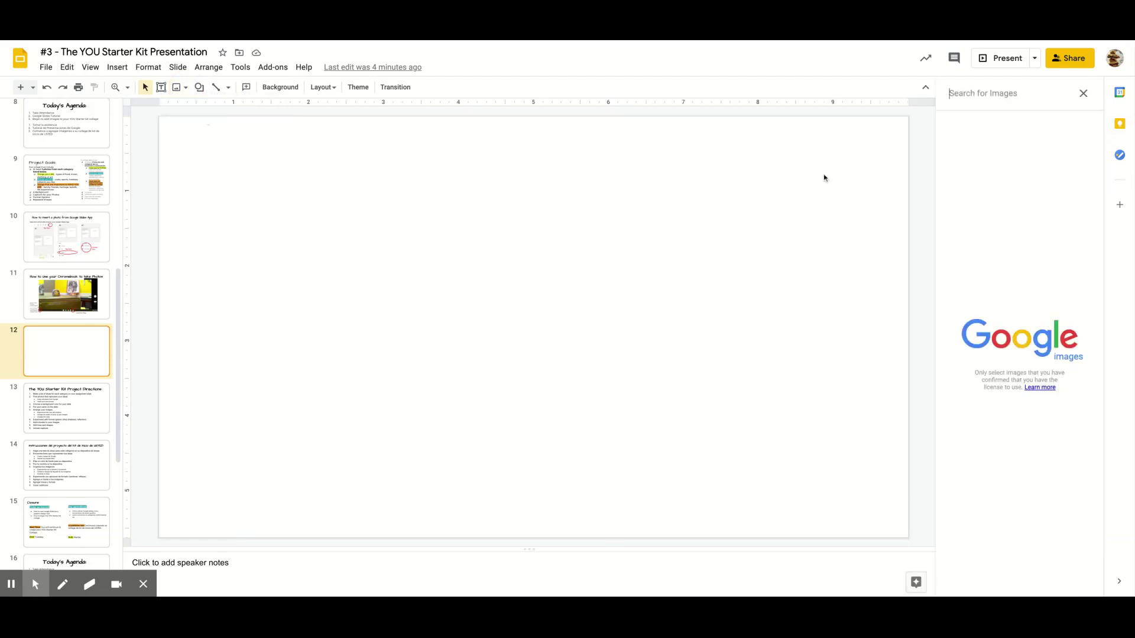
{"action": "type", "text": "flower"}
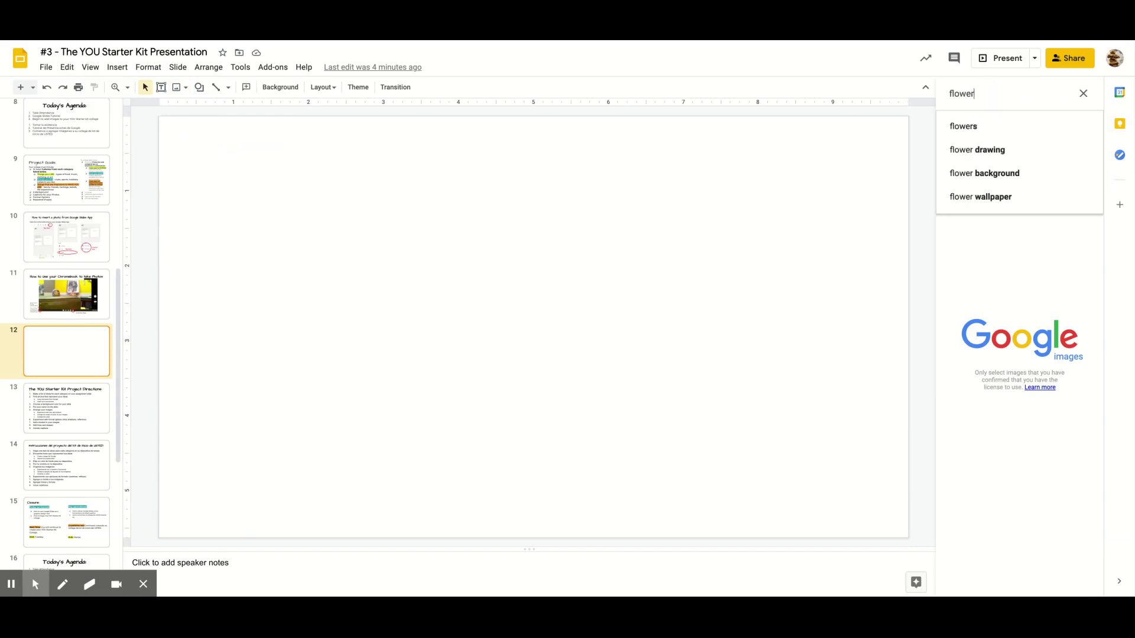
{"action": "left_click", "coordinate": [963, 127]}
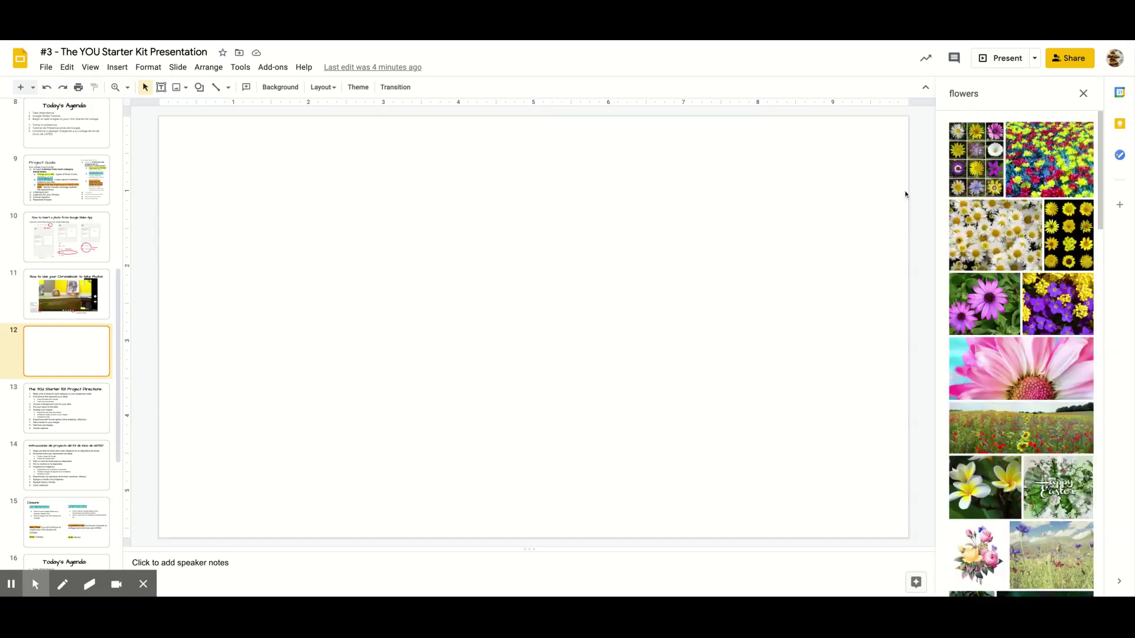
Place the white daisy result on slide 12, undoing the stretched resizes.
{"action": "left_click_drag", "start_coordinate": [1017, 243], "coordinate": [557, 272]}
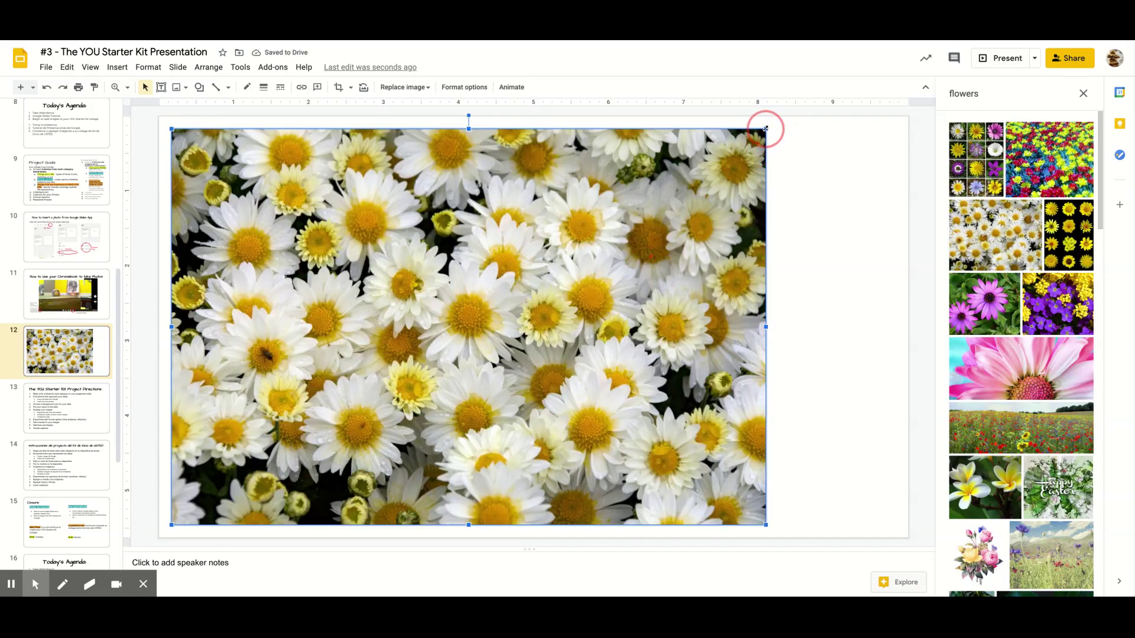
{"action": "left_click_drag", "start_coordinate": [765, 128], "coordinate": [450, 363]}
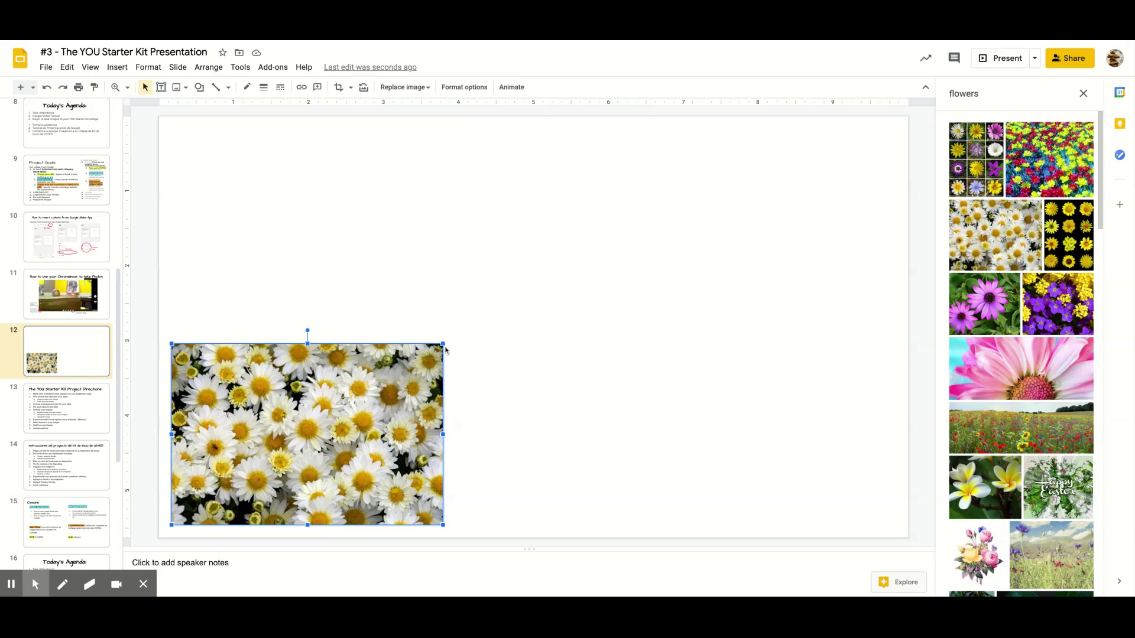
{"action": "left_click_drag", "start_coordinate": [443, 343], "coordinate": [491, 312]}
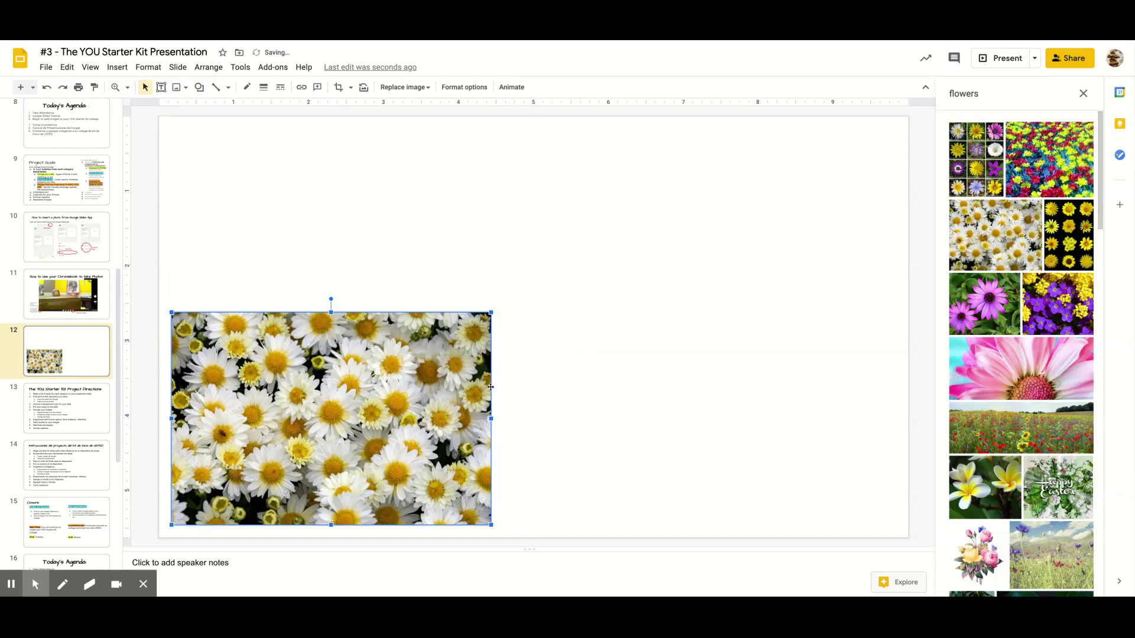
{"action": "left_click_drag", "start_coordinate": [491, 419], "coordinate": [802, 418]}
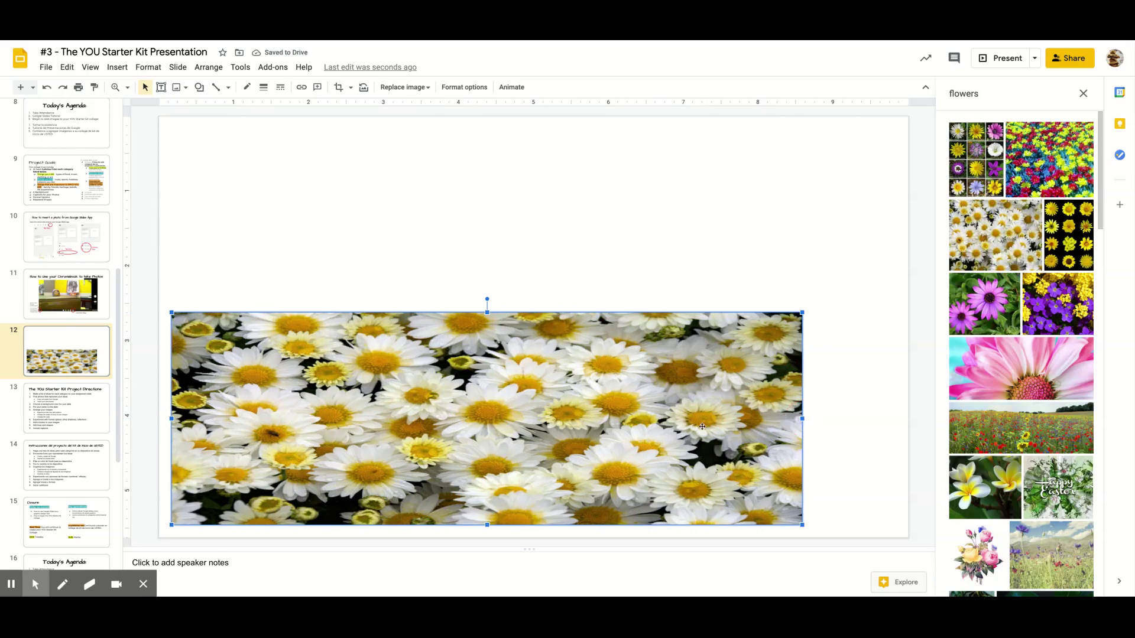
{"action": "left_click", "coordinate": [47, 88]}
{"action": "left_click", "coordinate": [48, 89]}
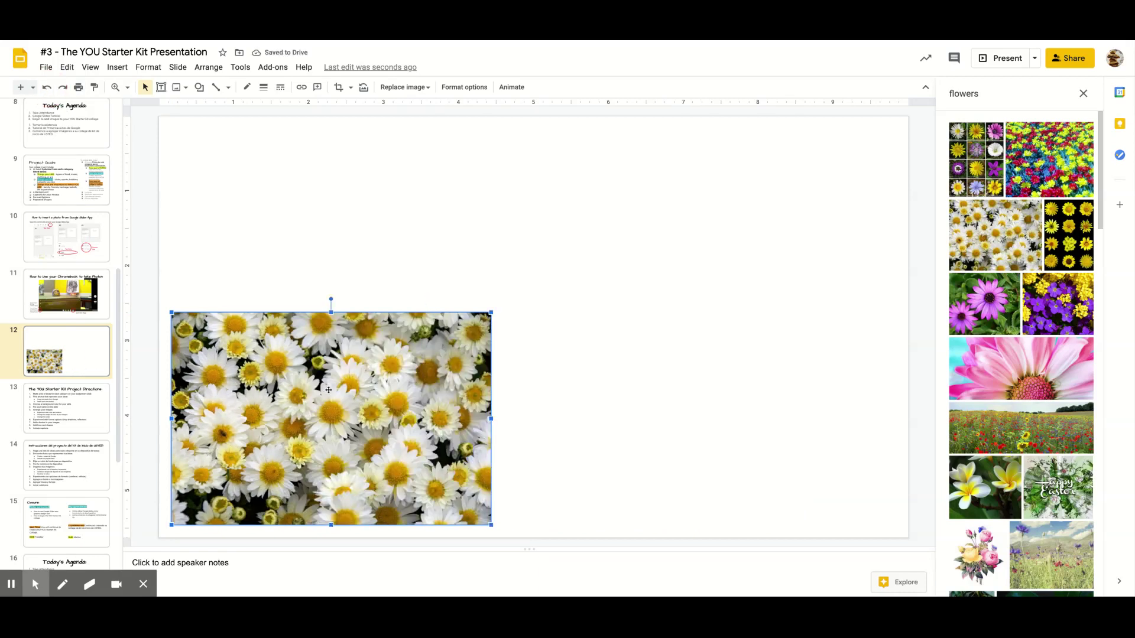
Shrink the daisy photo, move it toward the centre and tilt it clockwise.
{"action": "left_click_drag", "start_coordinate": [491, 311], "coordinate": [400, 391]}
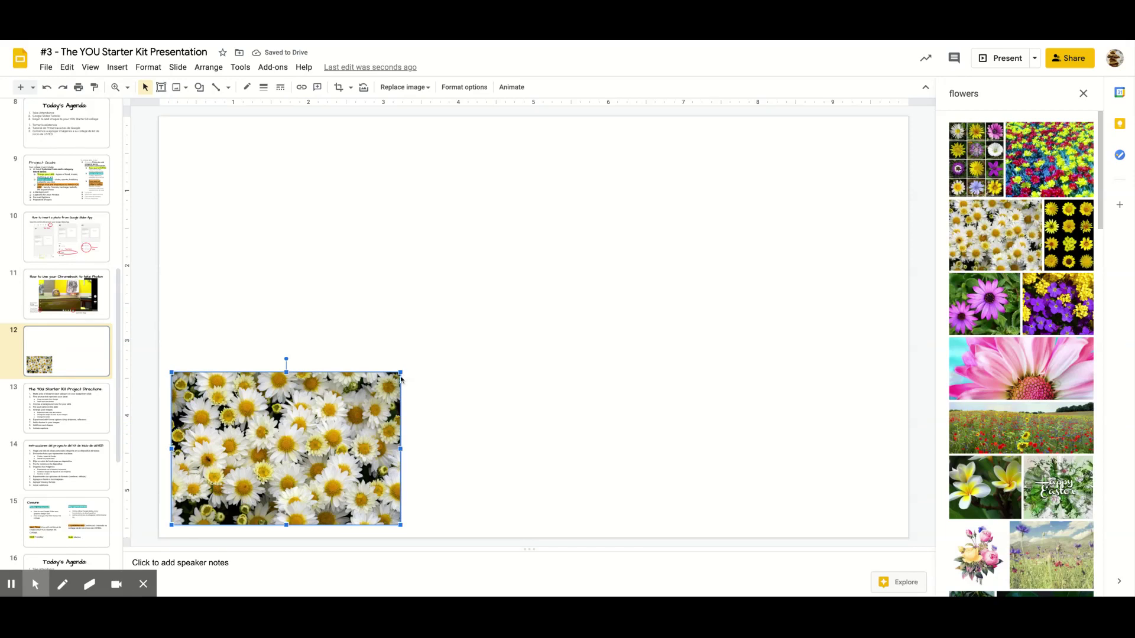
{"action": "left_click_drag", "start_coordinate": [314, 410], "coordinate": [434, 312]}
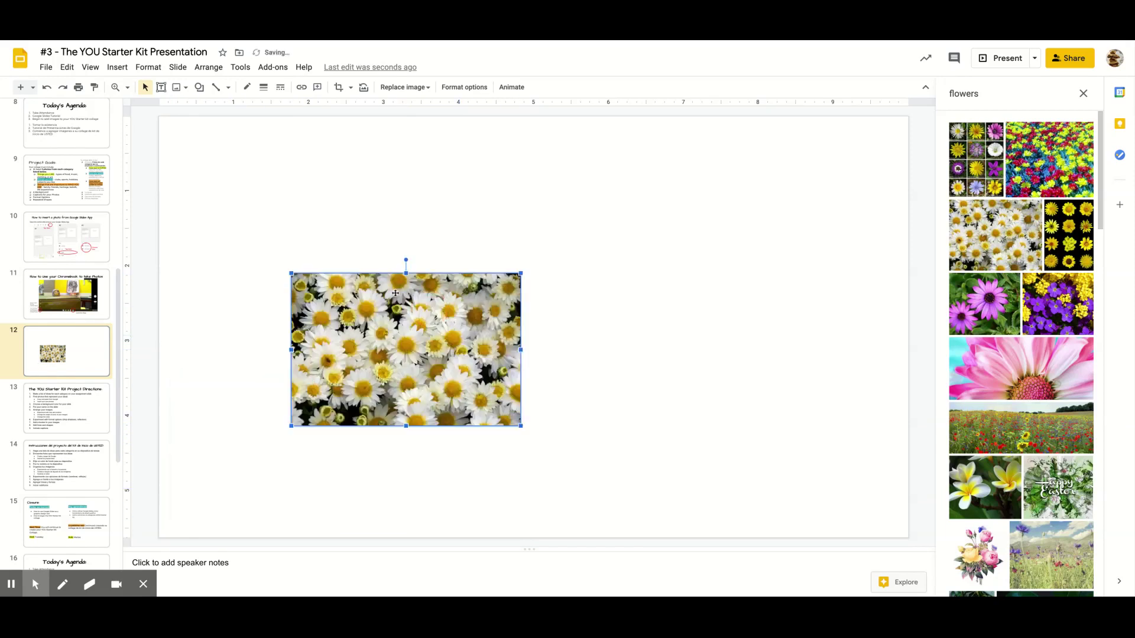
{"action": "left_click_drag", "start_coordinate": [405, 260], "coordinate": [380, 263]}
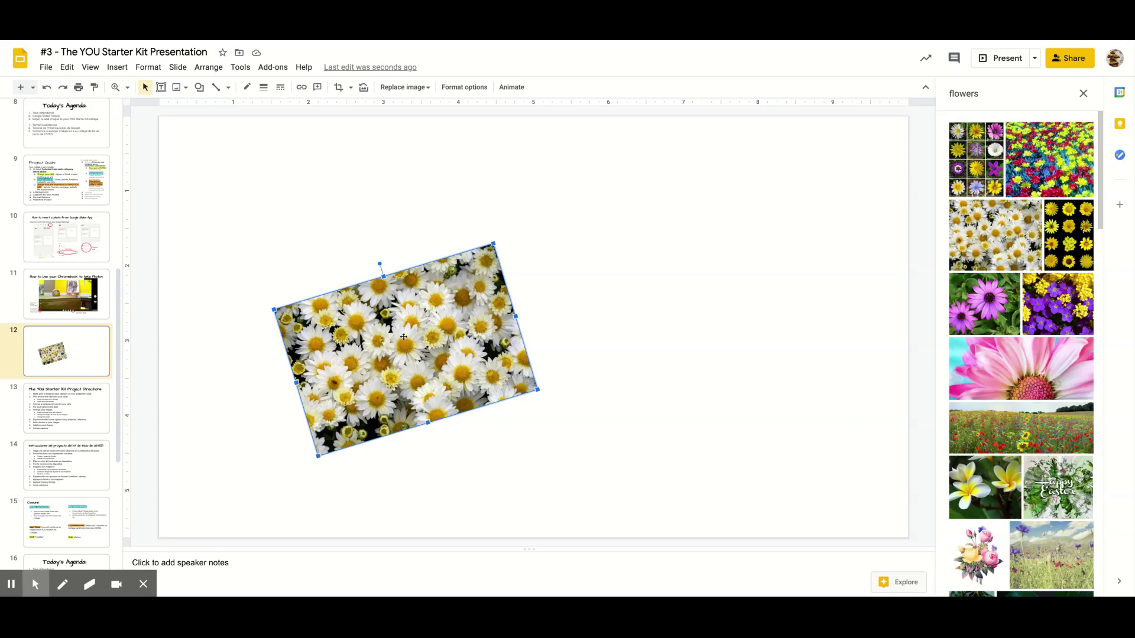
Crop away the right side of the tilted daisy photo.
{"action": "double_click", "coordinate": [389, 340]}
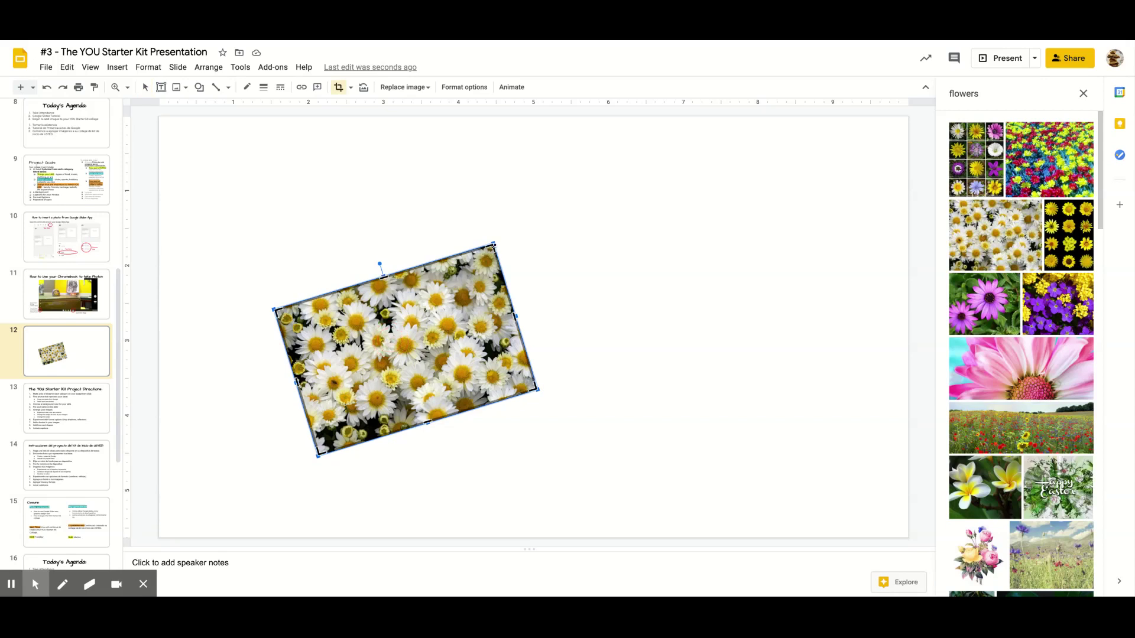
{"action": "left_click_drag", "start_coordinate": [514, 316], "coordinate": [456, 337]}
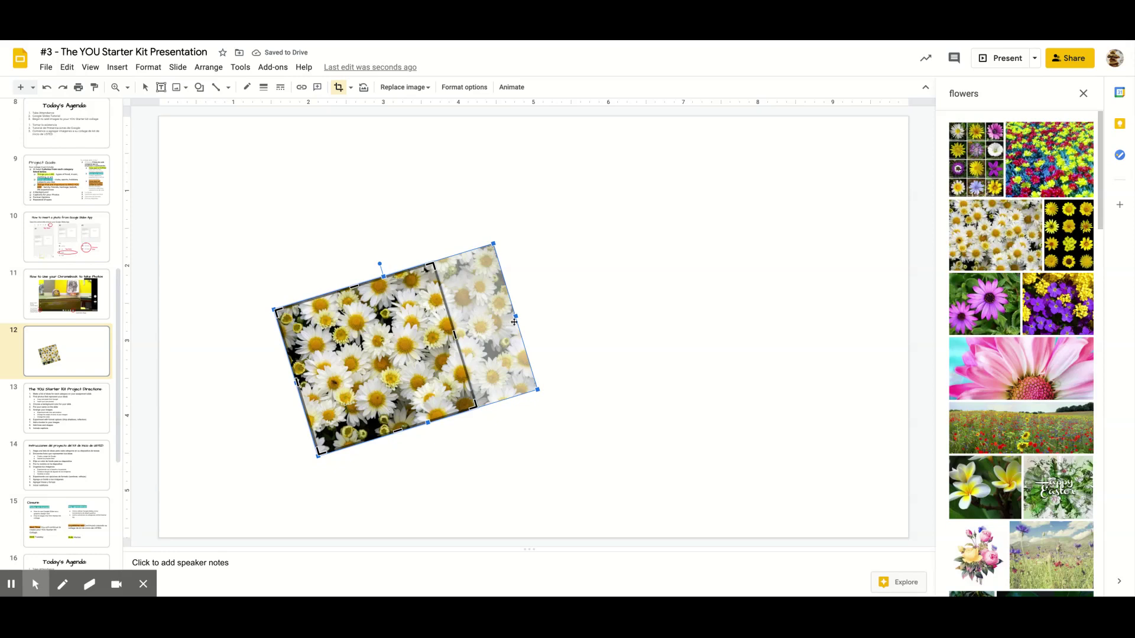
{"action": "left_click", "coordinate": [49, 90]}
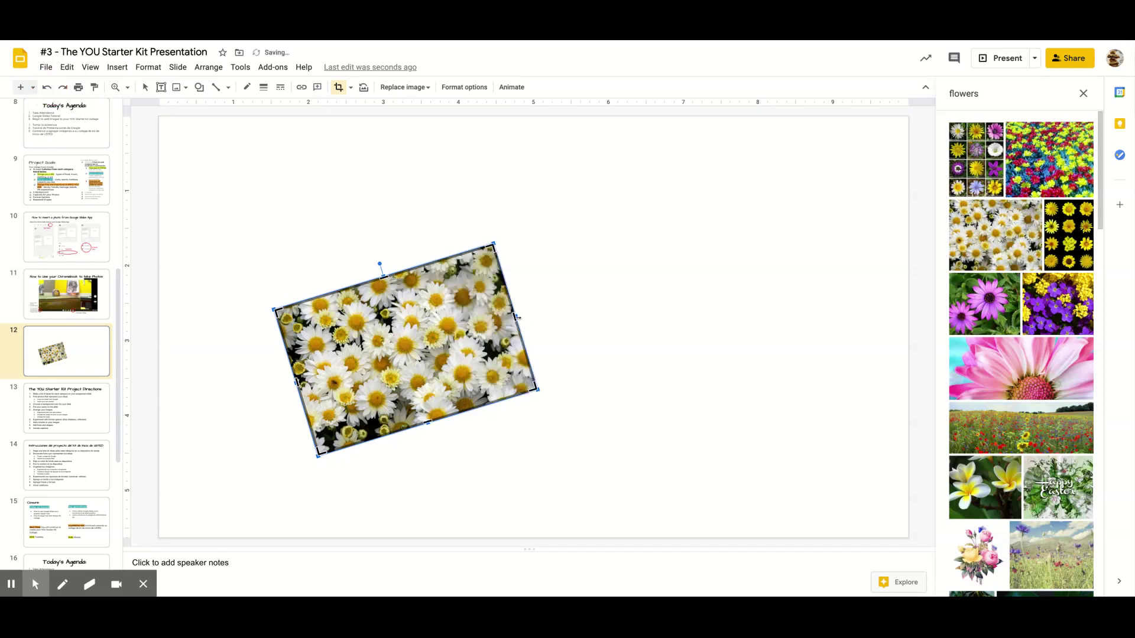
{"action": "left_click_drag", "start_coordinate": [516, 317], "coordinate": [471, 330]}
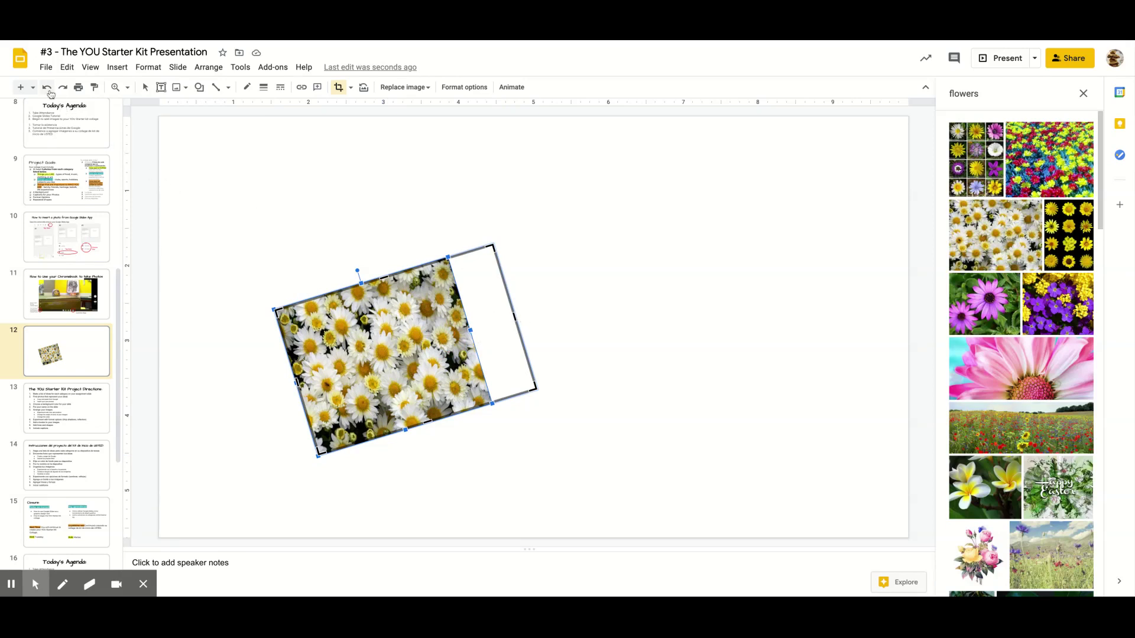
{"action": "left_click", "coordinate": [48, 89]}
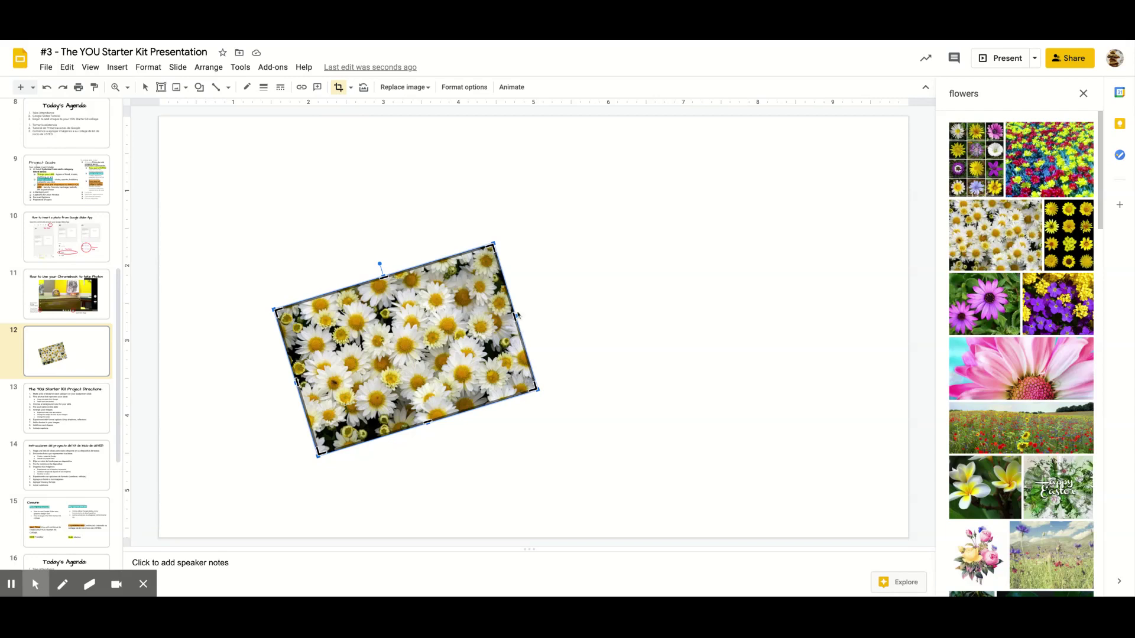
{"action": "left_click_drag", "start_coordinate": [514, 318], "coordinate": [450, 334]}
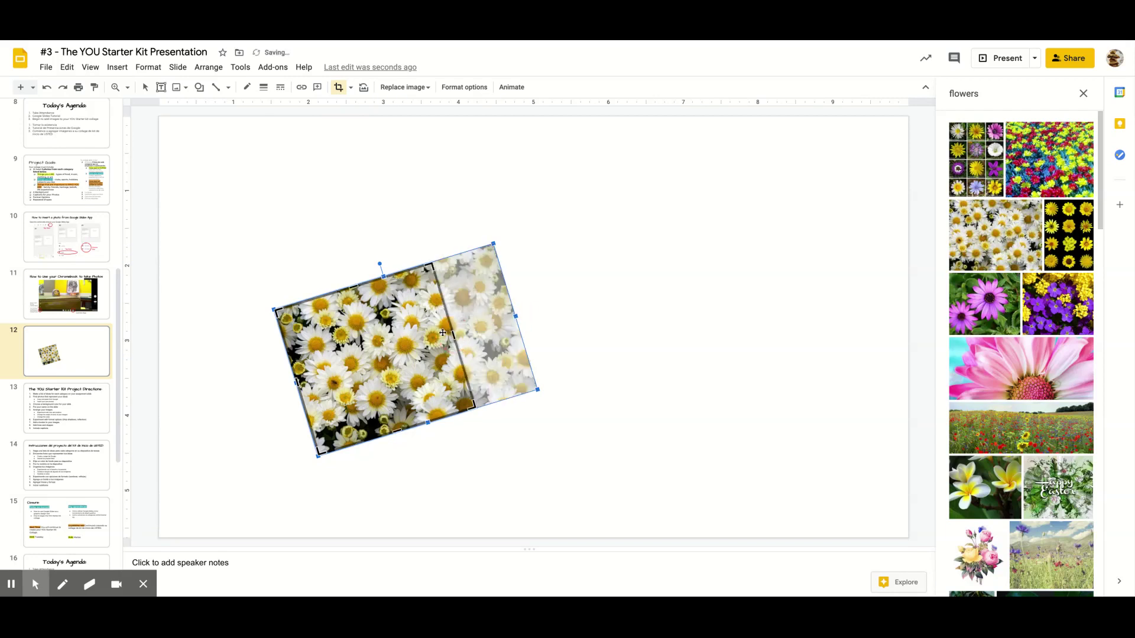
Trim the daisy photo's left side as well and finish the crop.
{"action": "left_click_drag", "start_coordinate": [297, 382], "coordinate": [336, 377]}
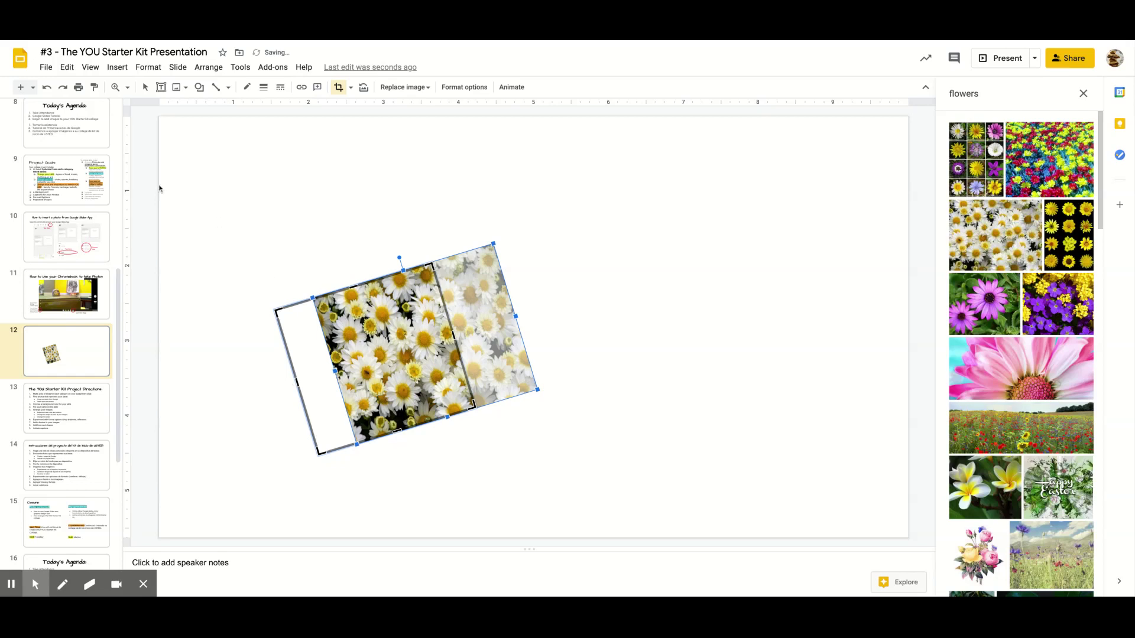
{"action": "left_click", "coordinate": [47, 87]}
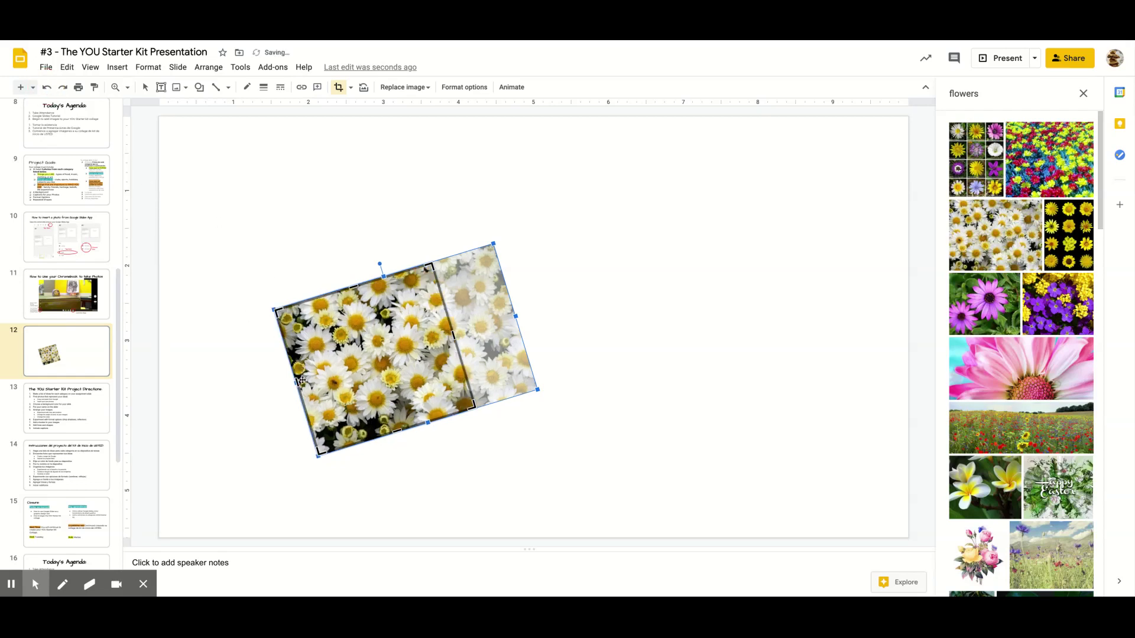
{"action": "left_click_drag", "start_coordinate": [300, 381], "coordinate": [334, 373]}
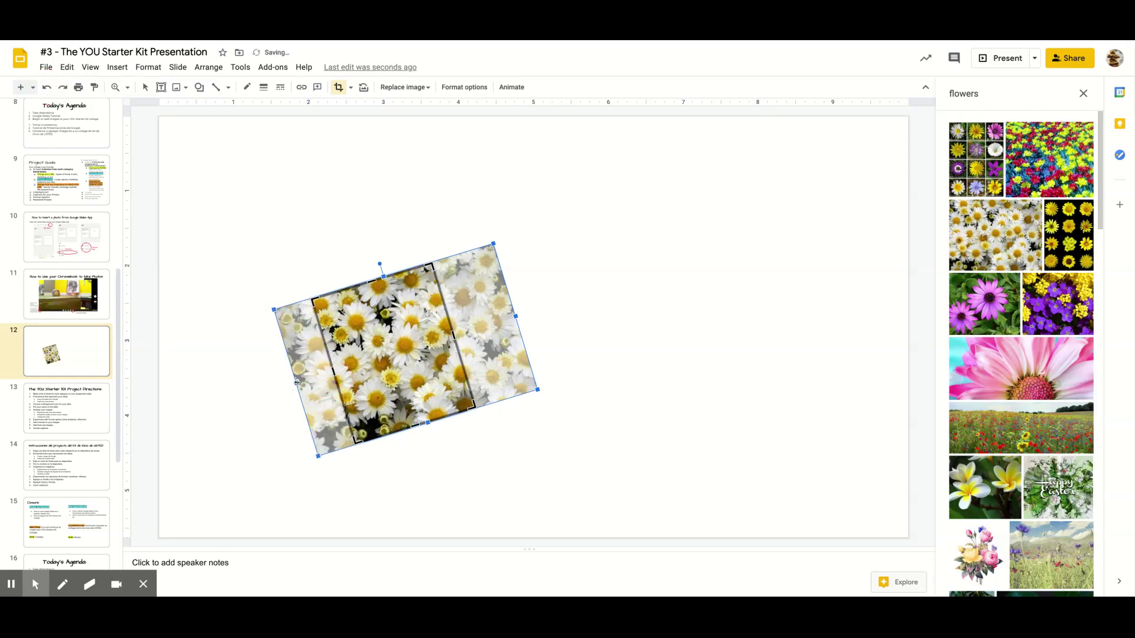
{"action": "key", "text": "Return"}
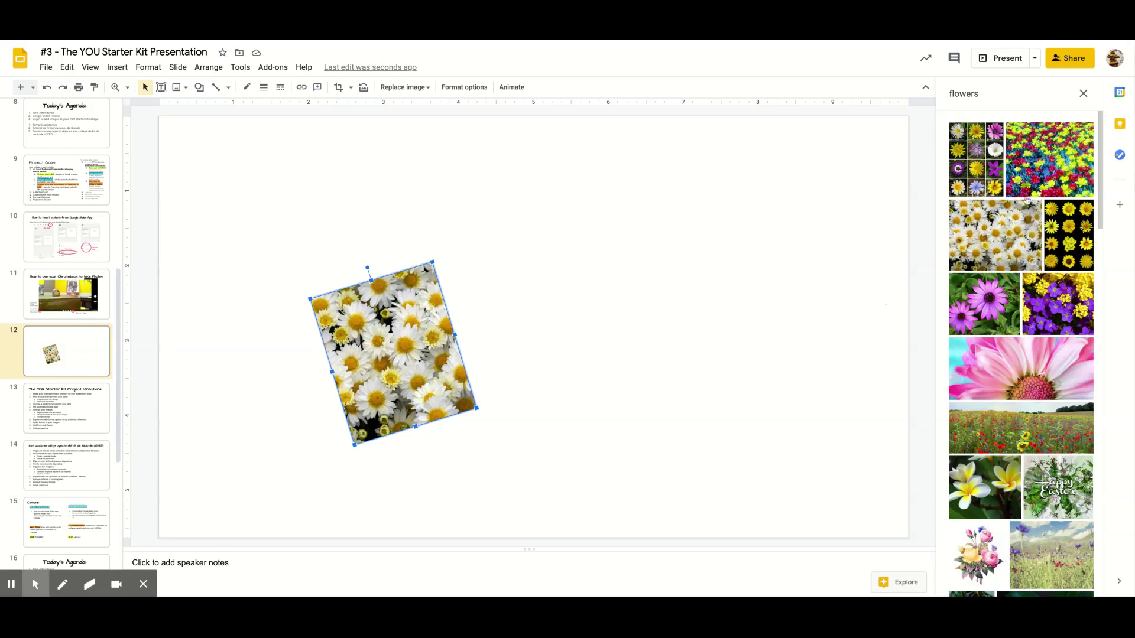
Try adding a cabbage photo from the results and dismiss the image error.
{"action": "scroll", "coordinate": [1052, 307], "scroll_direction": "down", "scroll_amount": 4}
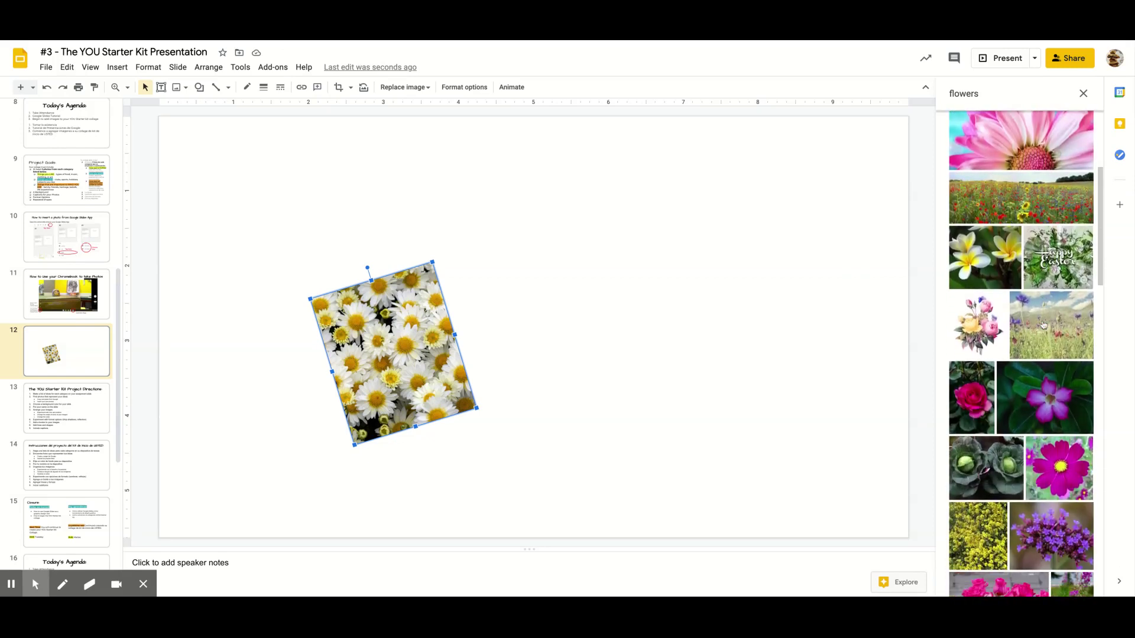
{"action": "scroll", "coordinate": [1002, 414], "scroll_direction": "down", "scroll_amount": 1}
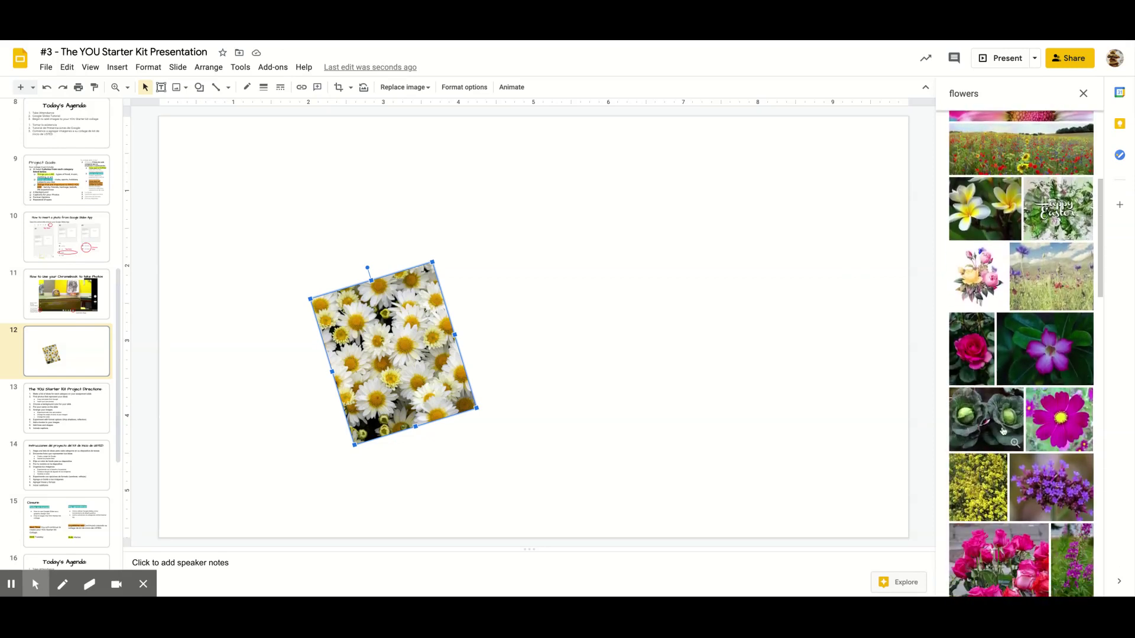
{"action": "left_click_drag", "start_coordinate": [1002, 430], "coordinate": [613, 327]}
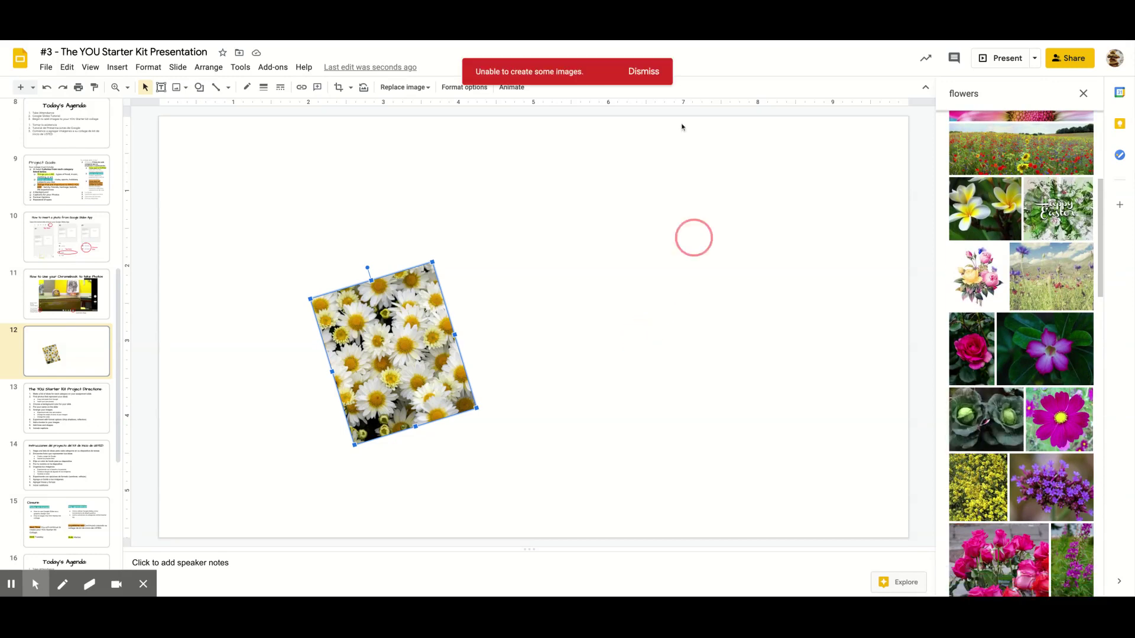
{"action": "left_click", "coordinate": [647, 76]}
Place the coral dahlia photo overlapping the daisy photo's upper right.
{"action": "scroll", "coordinate": [1053, 368], "scroll_direction": "down", "scroll_amount": 2}
{"action": "scroll", "coordinate": [1053, 368], "scroll_direction": "down", "scroll_amount": 1}
{"action": "scroll", "coordinate": [1045, 248], "scroll_direction": "down", "scroll_amount": 7}
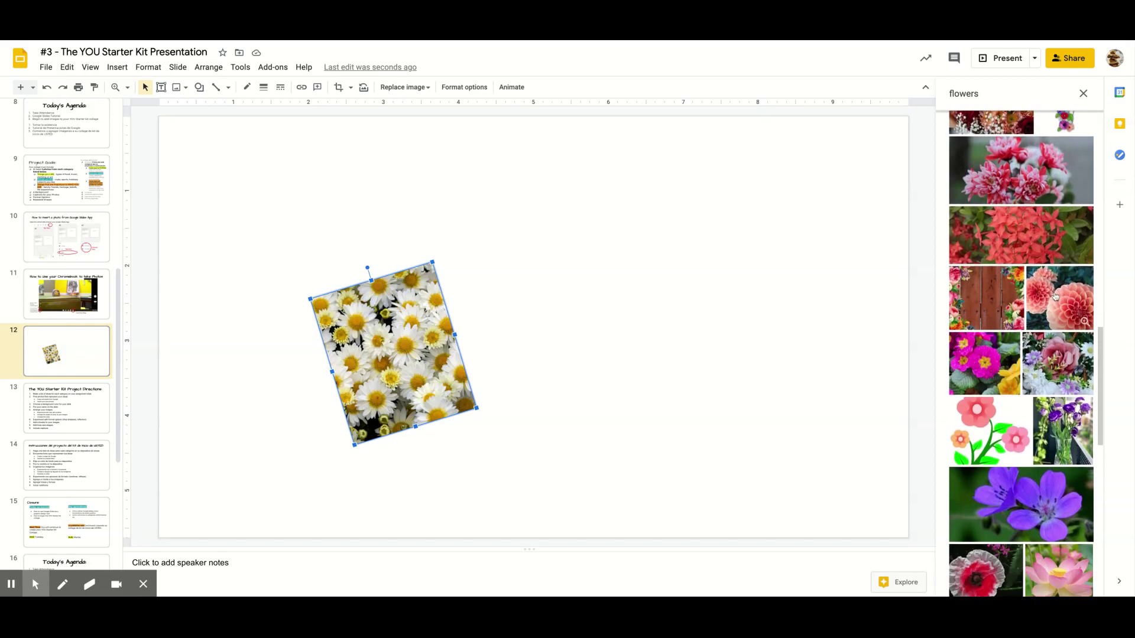
{"action": "left_click_drag", "start_coordinate": [1055, 296], "coordinate": [578, 264]}
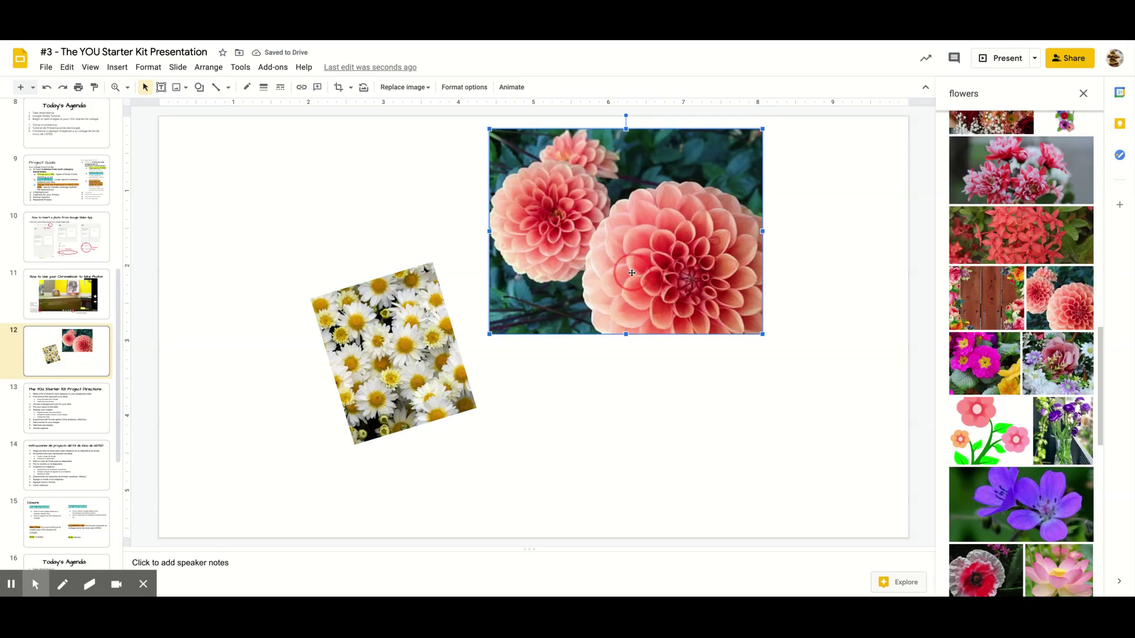
{"action": "left_click_drag", "start_coordinate": [639, 265], "coordinate": [556, 312]}
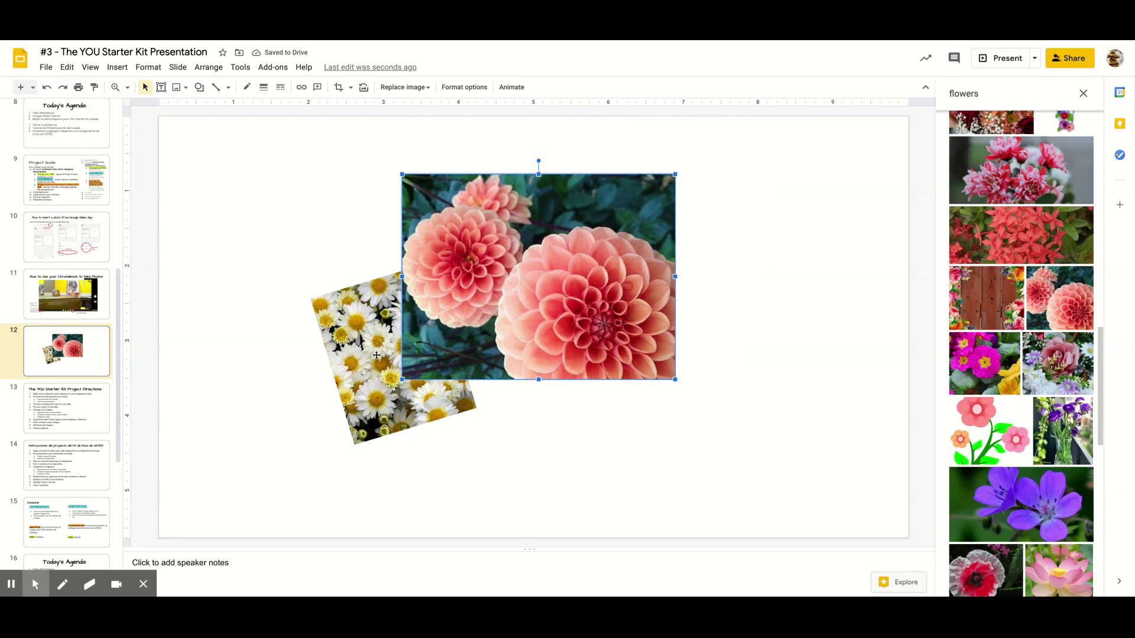
{"action": "left_click_drag", "start_coordinate": [519, 302], "coordinate": [521, 300]}
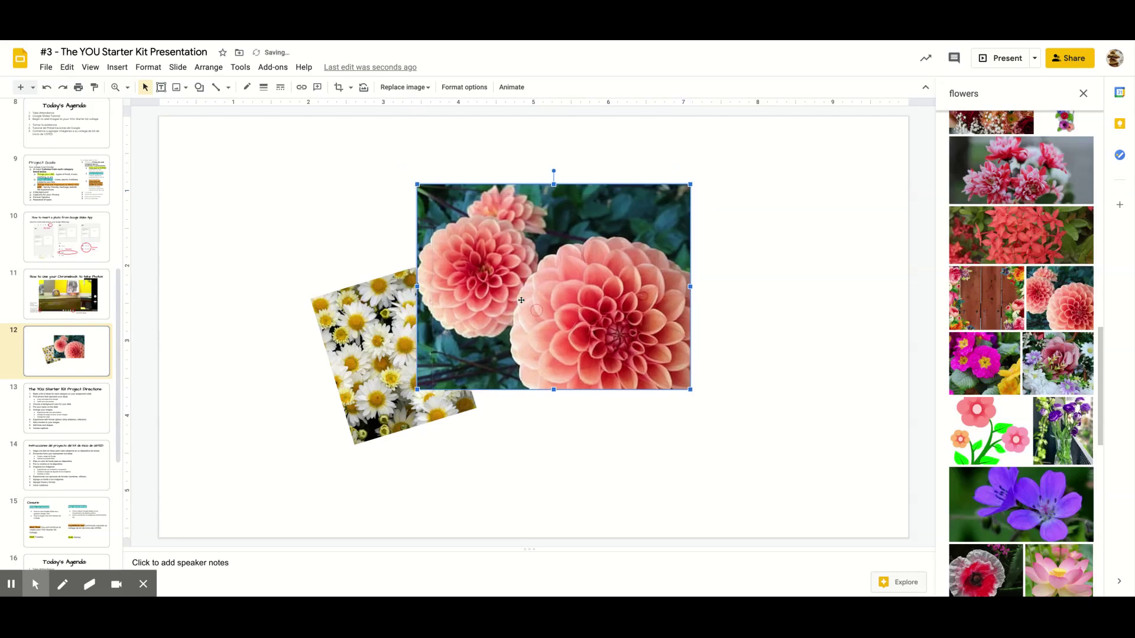
{"action": "left_click_drag", "start_coordinate": [387, 351], "coordinate": [399, 382]}
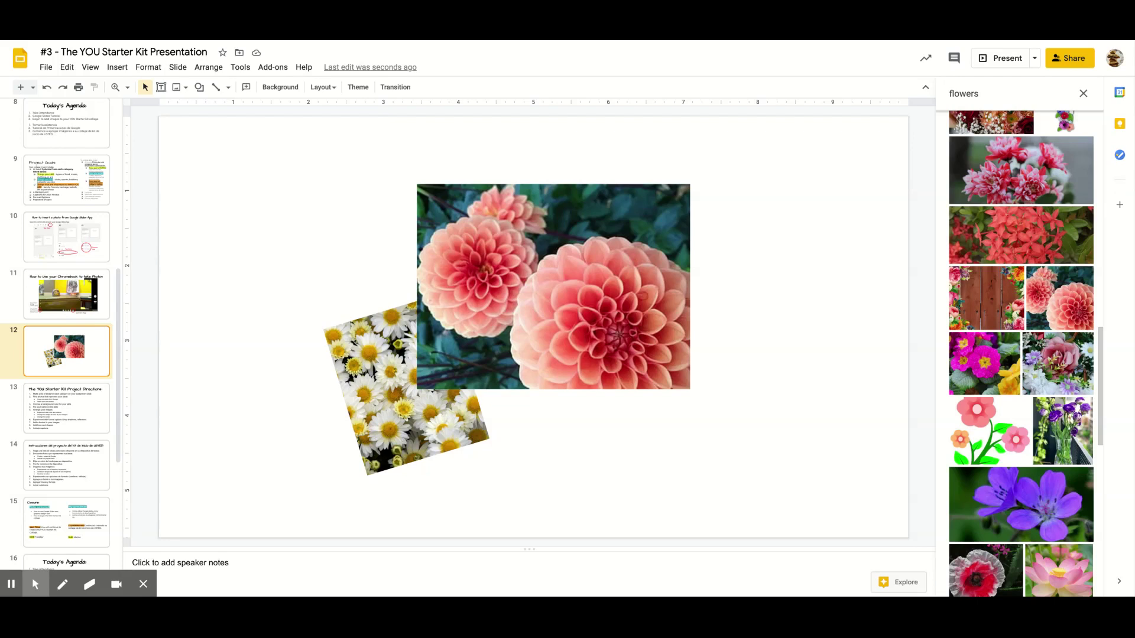
{"action": "left_click", "coordinate": [465, 337]}
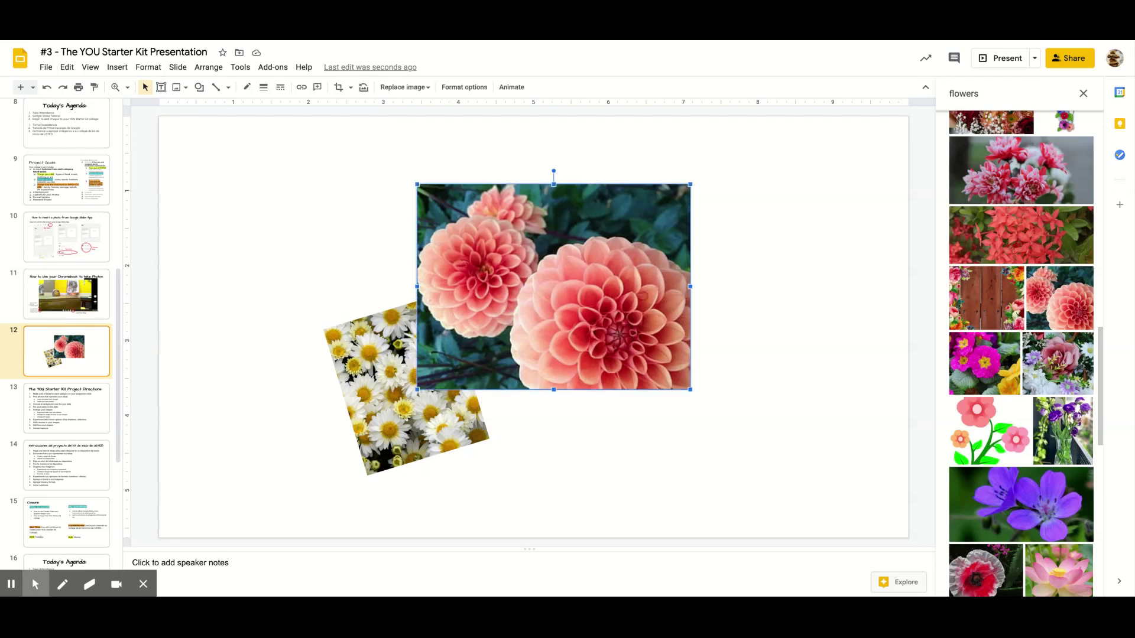
Send the dahlia photo to the back behind the daisies using Order.
{"action": "right_click", "coordinate": [464, 337]}
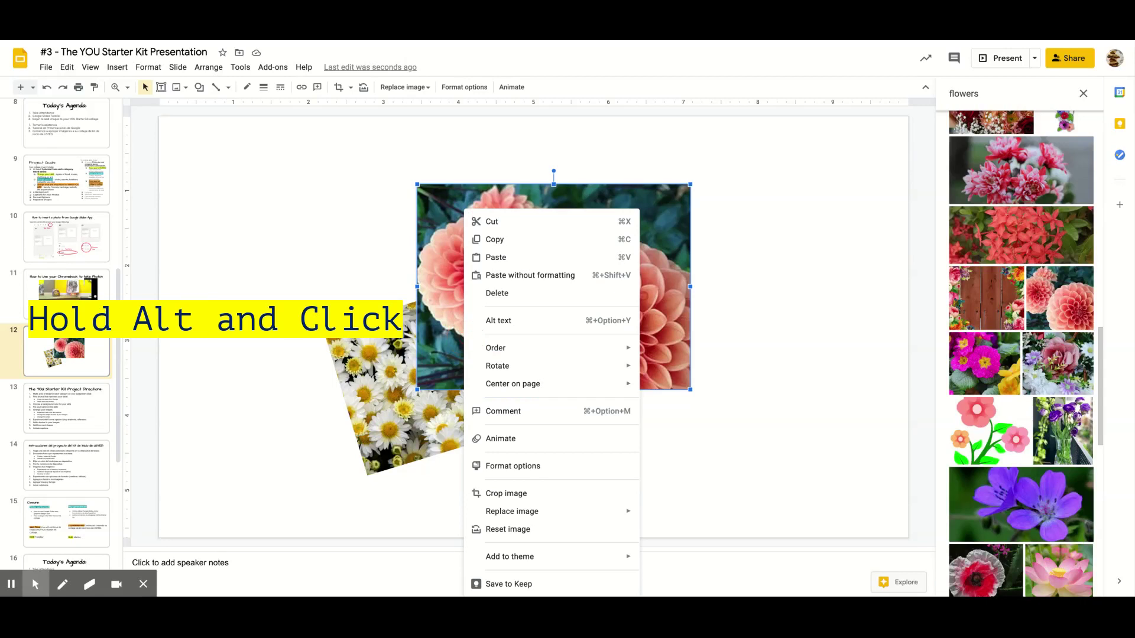
{"action": "mouse_move", "coordinate": [488, 351]}
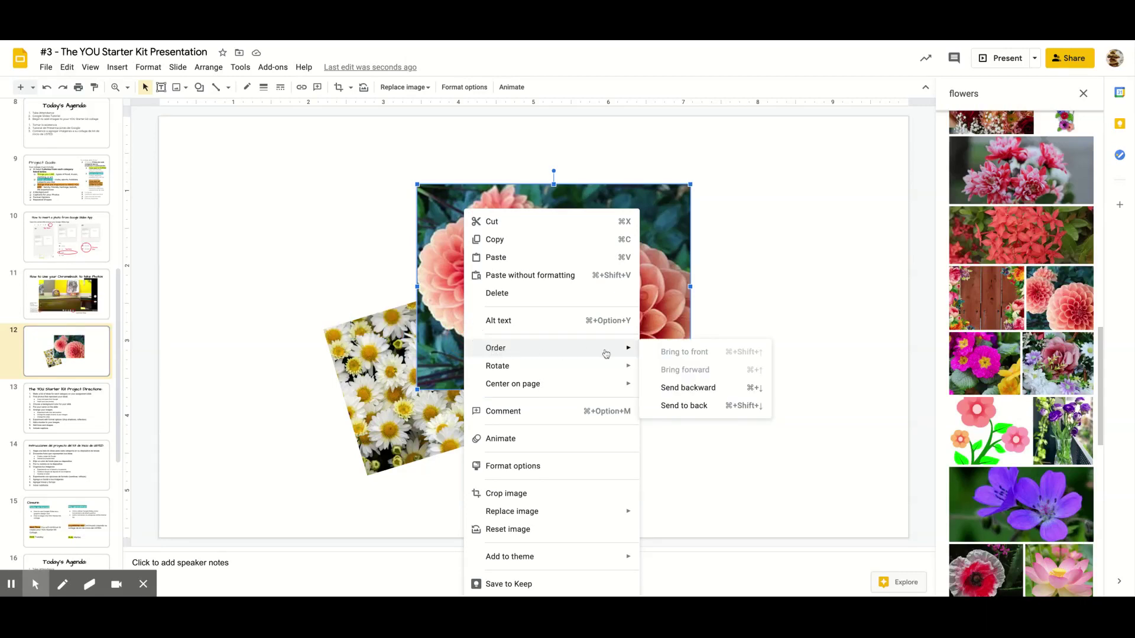
{"action": "left_click", "coordinate": [674, 407]}
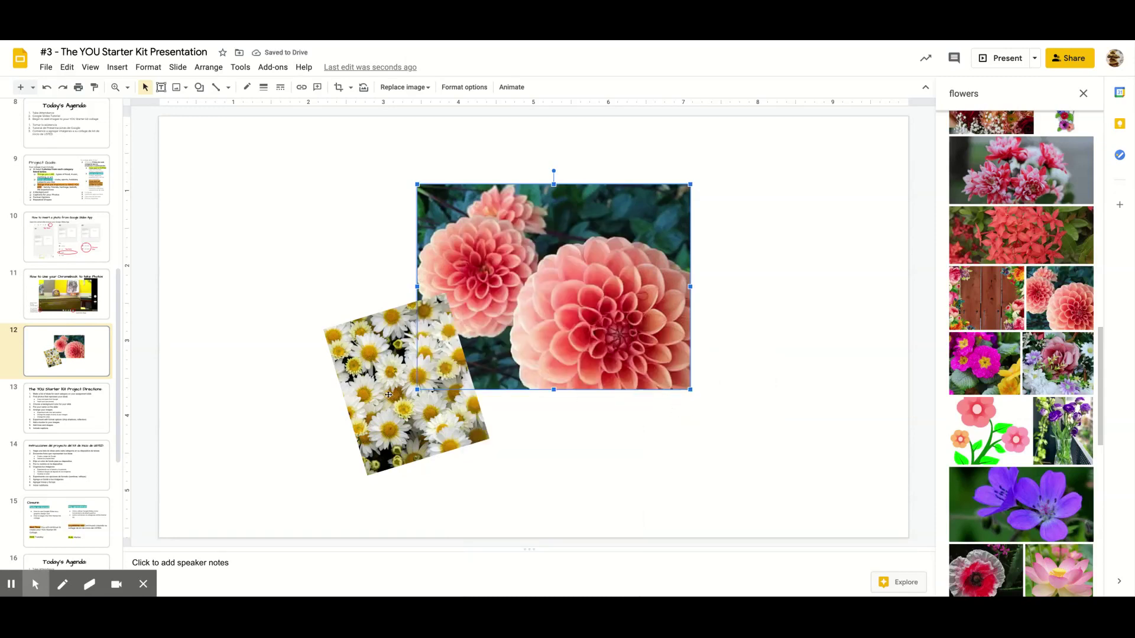
{"action": "right_click", "coordinate": [532, 298]}
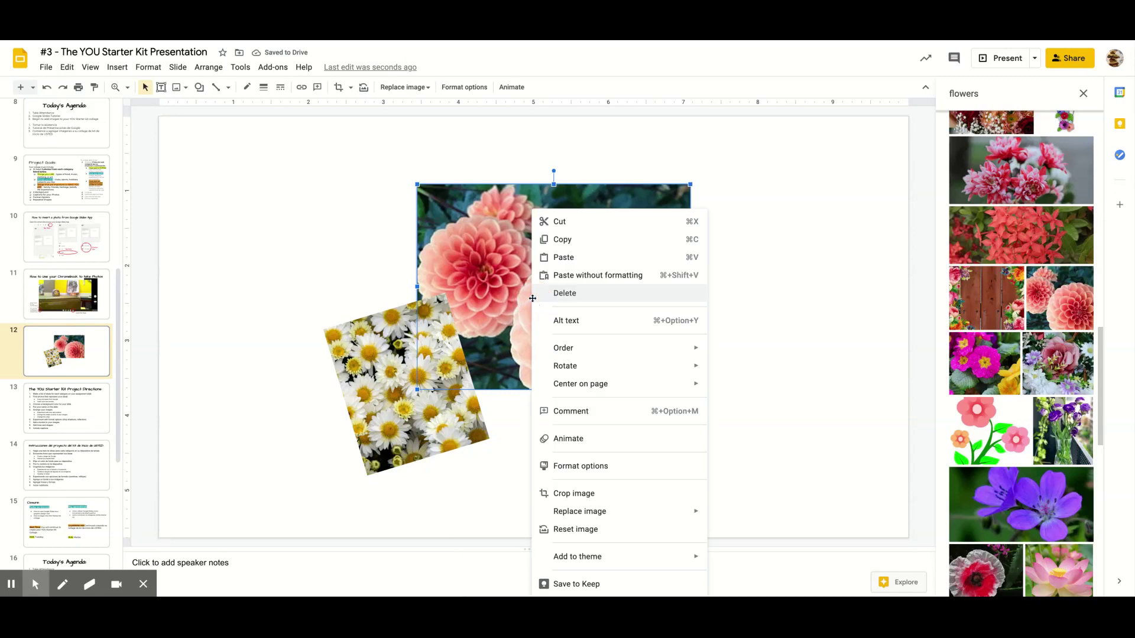
{"action": "mouse_move", "coordinate": [562, 351]}
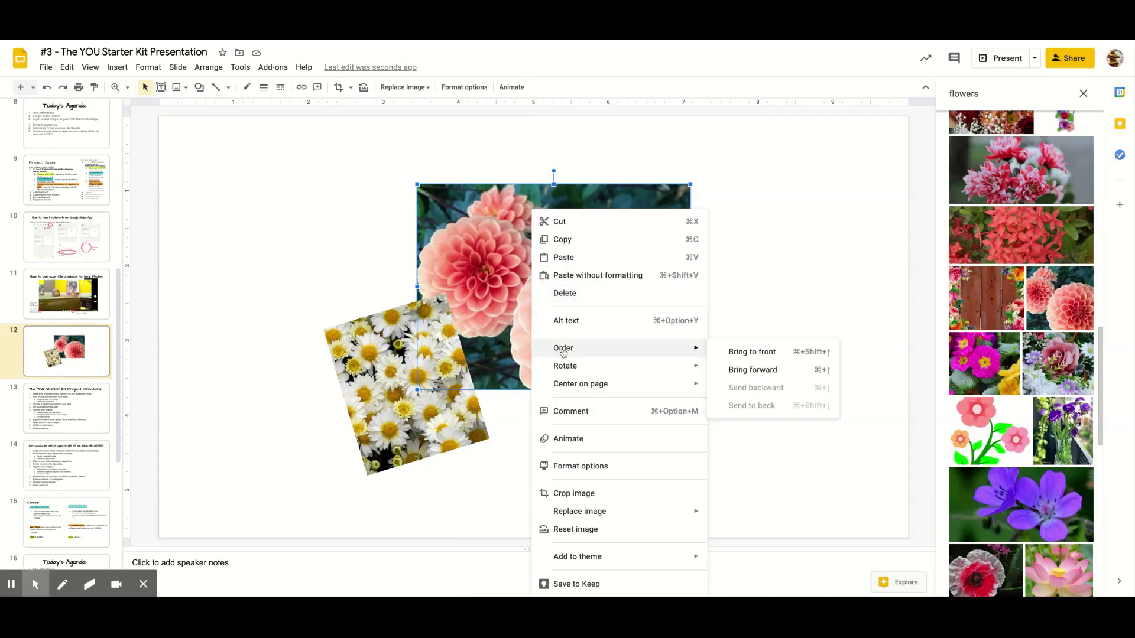
{"action": "left_click", "coordinate": [744, 352]}
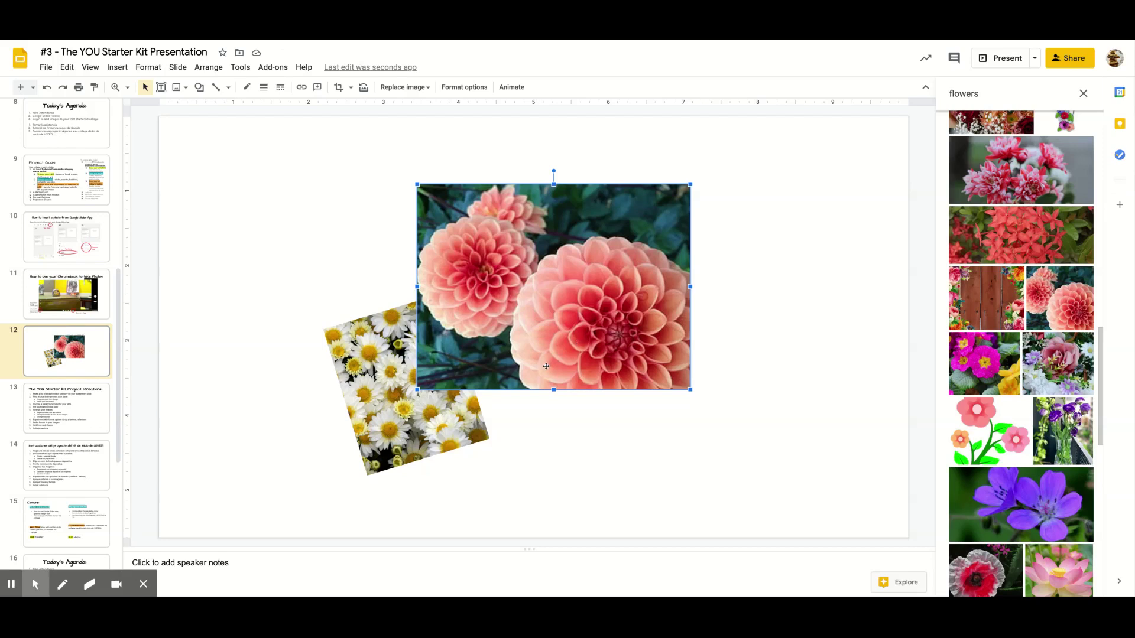
{"action": "right_click", "coordinate": [545, 367]}
{"action": "mouse_move", "coordinate": [707, 350]}
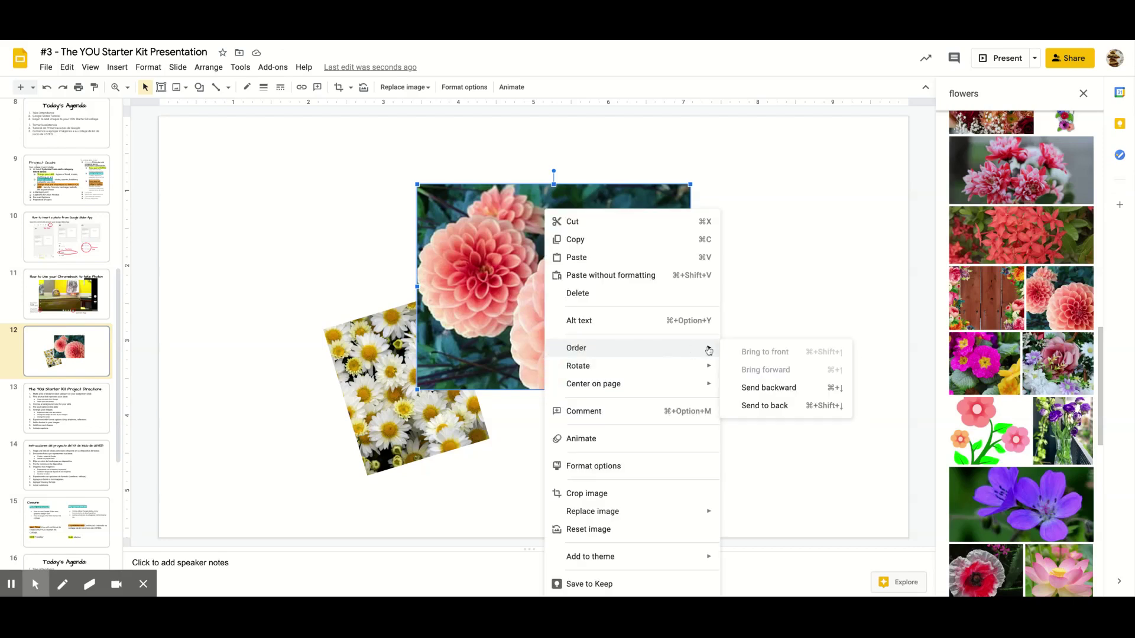
{"action": "left_click", "coordinate": [756, 405]}
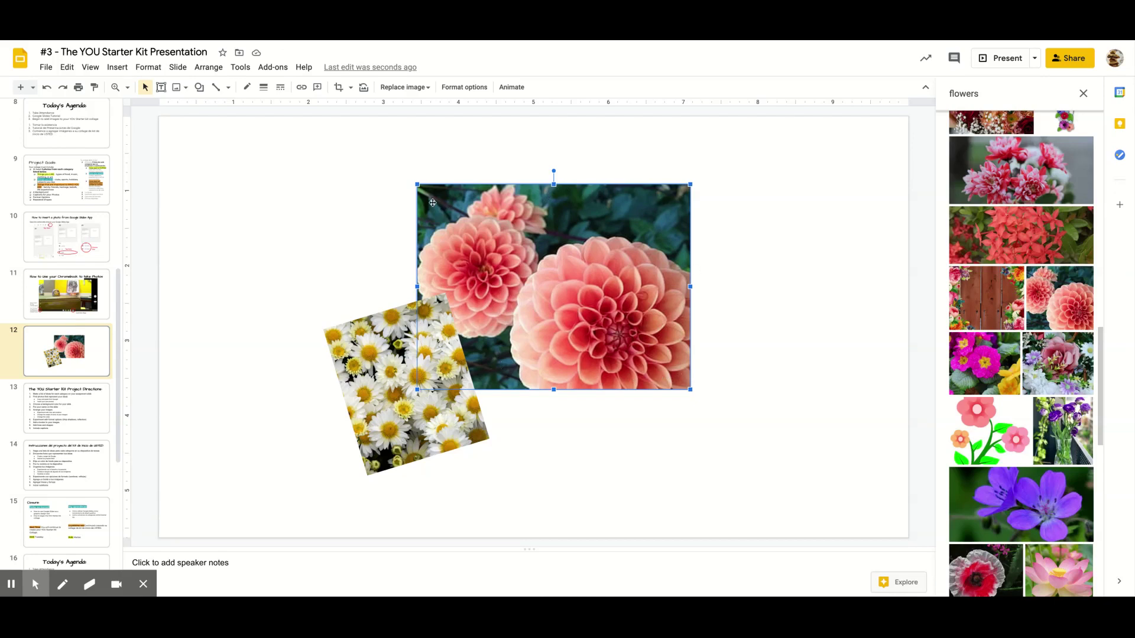
Select both flower photos and drag a corner to shrink them together.
{"action": "left_click", "coordinate": [385, 395], "text": "shift"}
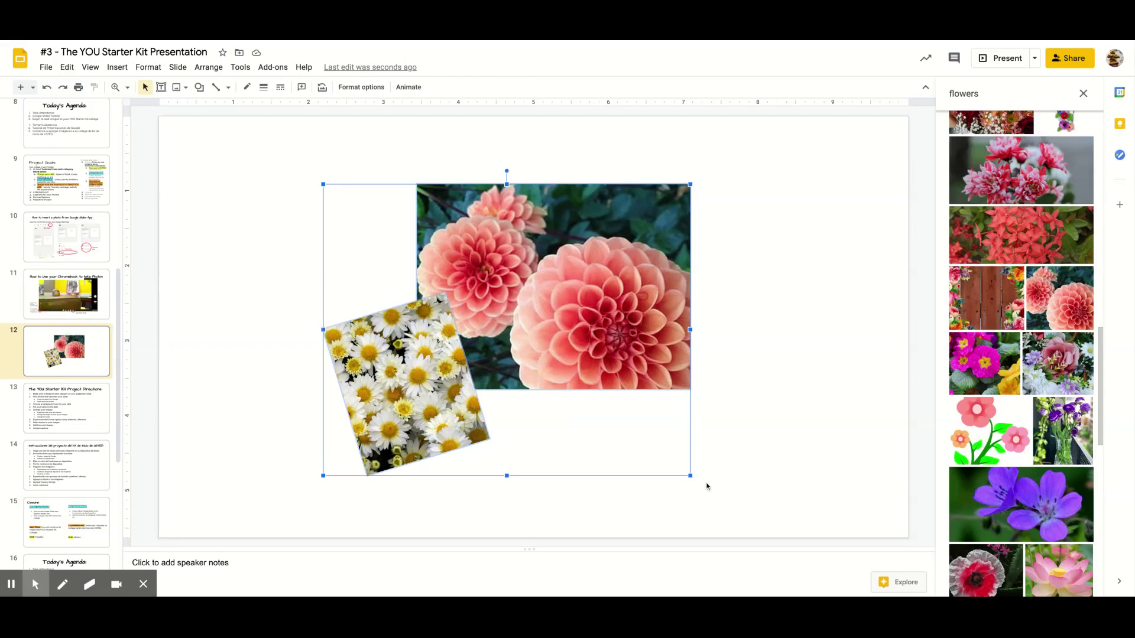
{"action": "left_click_drag", "start_coordinate": [690, 476], "coordinate": [544, 364]}
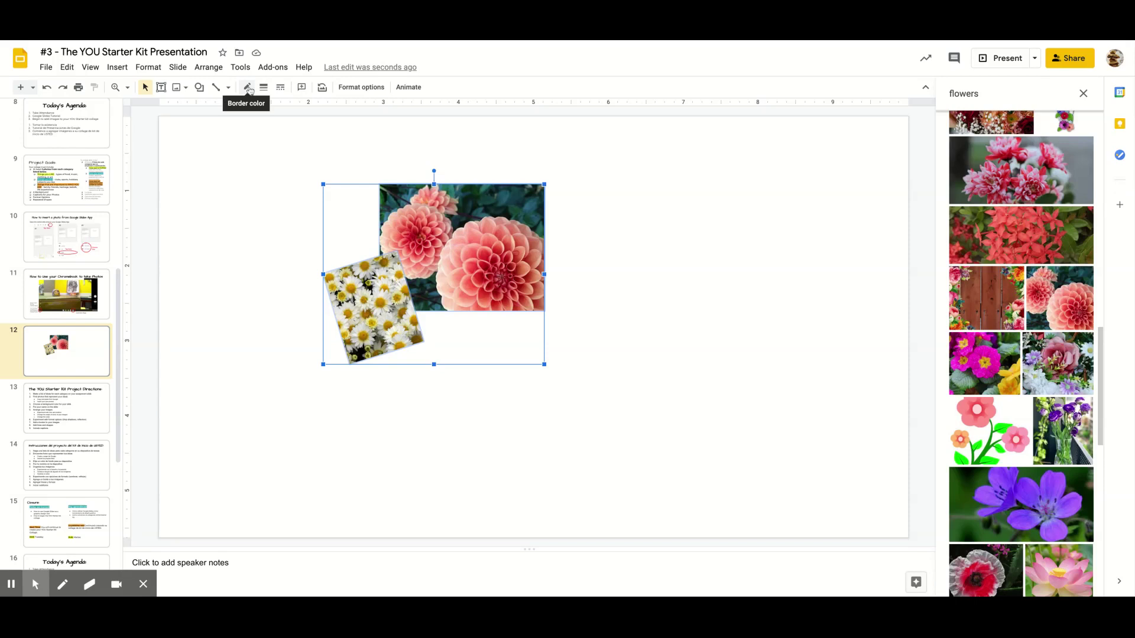
Give both photos a yellow border with 8px weight.
{"action": "left_click", "coordinate": [248, 89]}
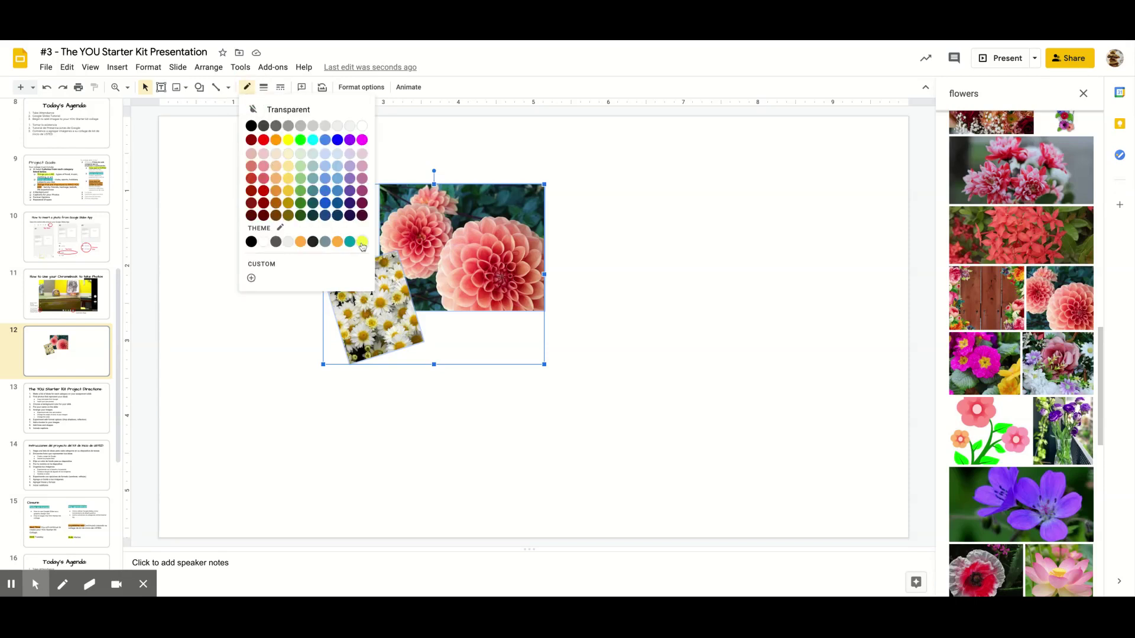
{"action": "left_click", "coordinate": [362, 241]}
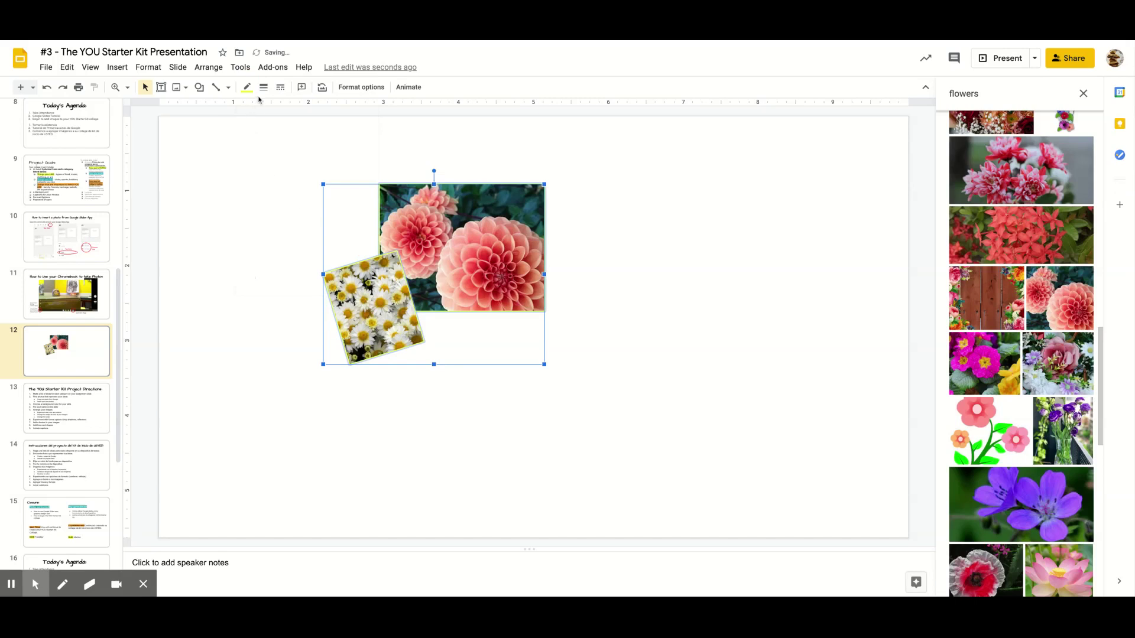
{"action": "left_click", "coordinate": [263, 88]}
{"action": "left_click", "coordinate": [284, 179]}
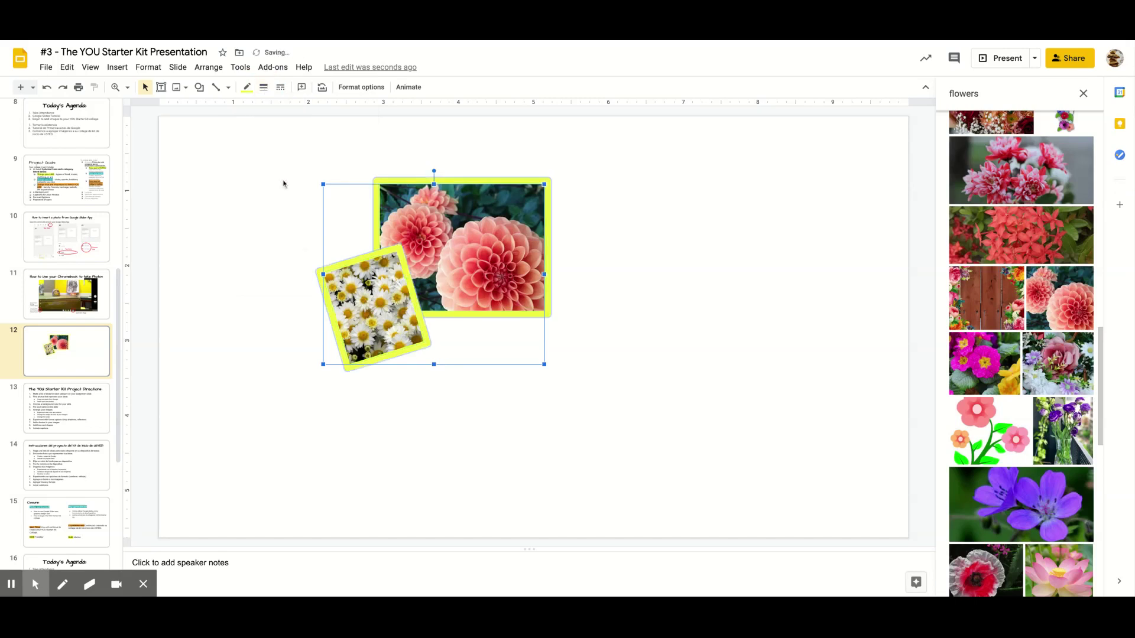
Try dashed and dotted border styles, settling on a solid line.
{"action": "left_click", "coordinate": [277, 89]}
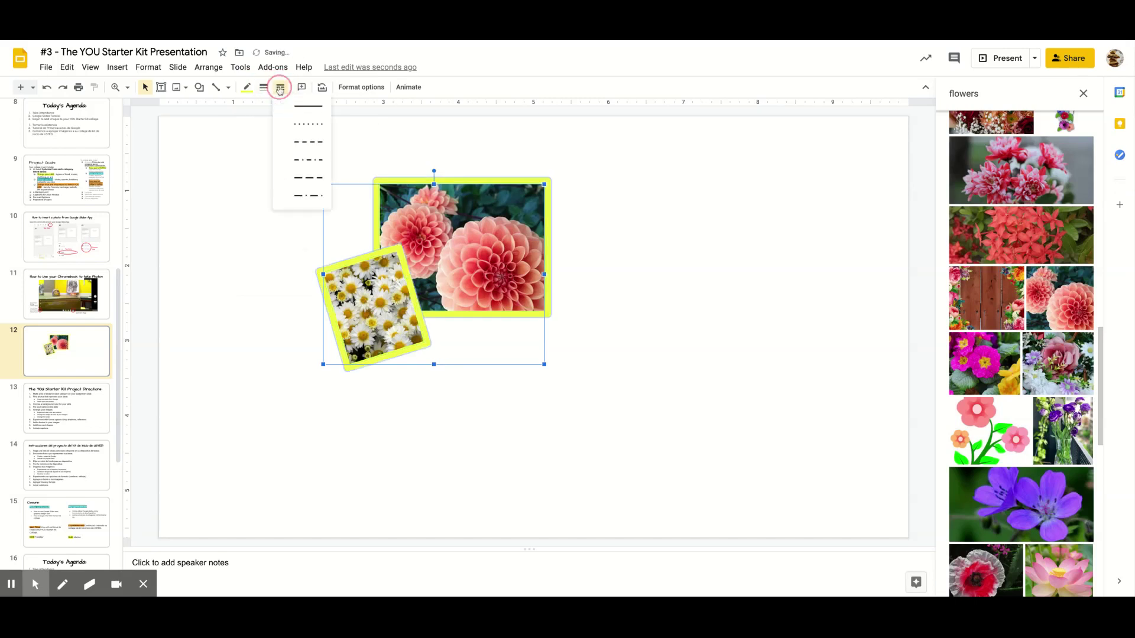
{"action": "left_click", "coordinate": [302, 179]}
{"action": "left_click", "coordinate": [280, 87]}
{"action": "left_click", "coordinate": [302, 125]}
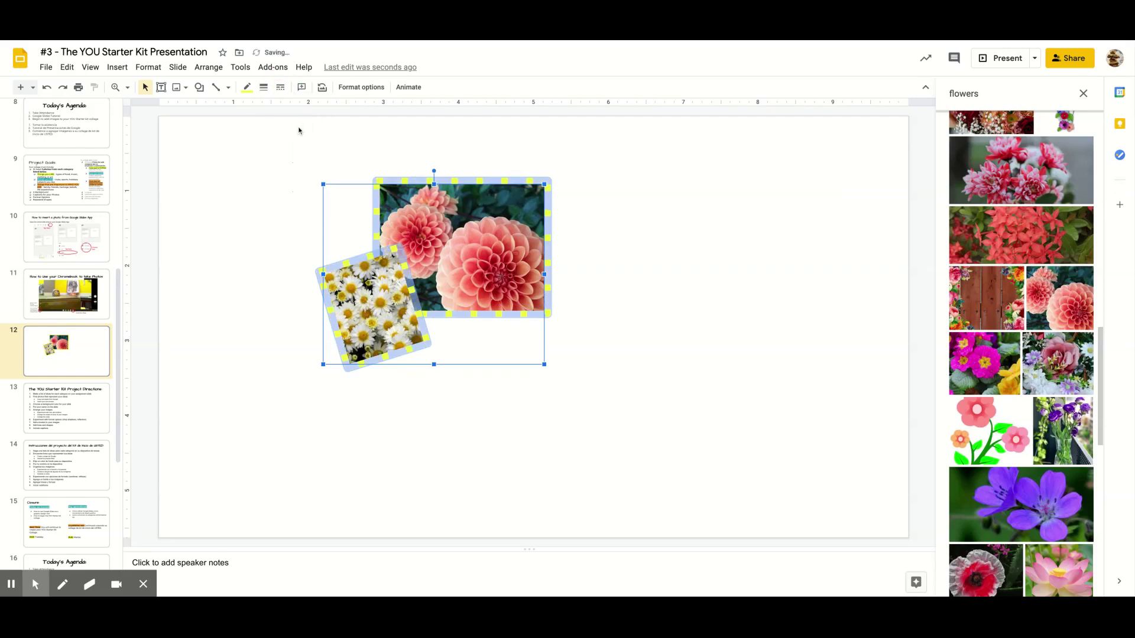
{"action": "left_click", "coordinate": [280, 88]}
{"action": "left_click", "coordinate": [297, 116]}
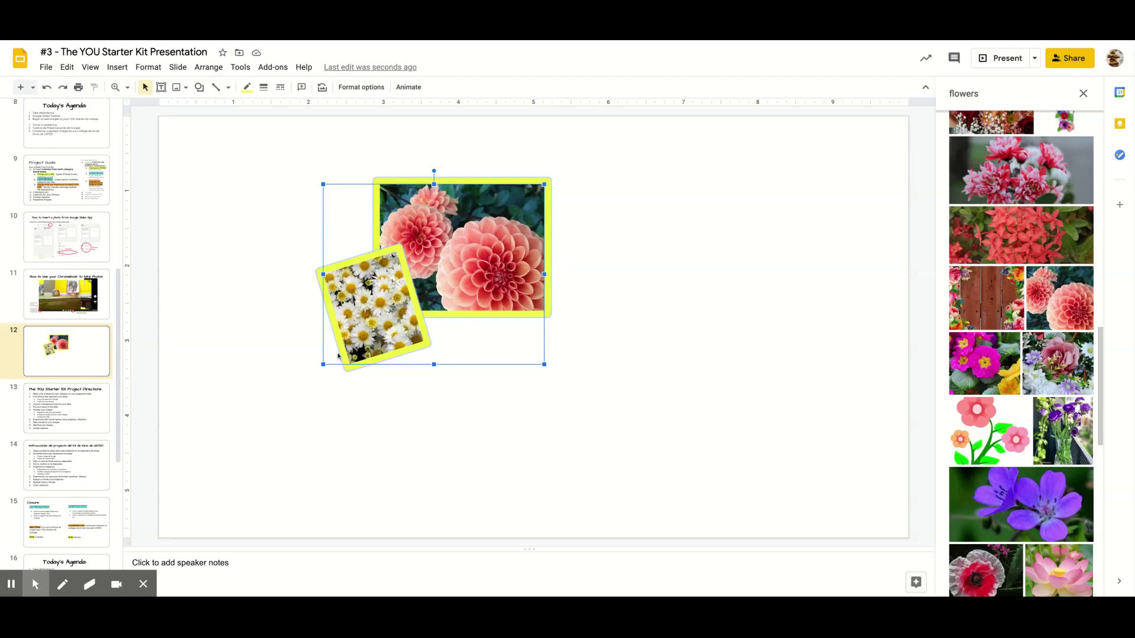
Reselect both framed photos to check them, then deselect.
{"action": "left_click", "coordinate": [289, 364]}
{"action": "left_click", "coordinate": [367, 328]}
{"action": "left_click", "coordinate": [473, 277], "text": "shift"}
{"action": "left_click", "coordinate": [659, 355]}
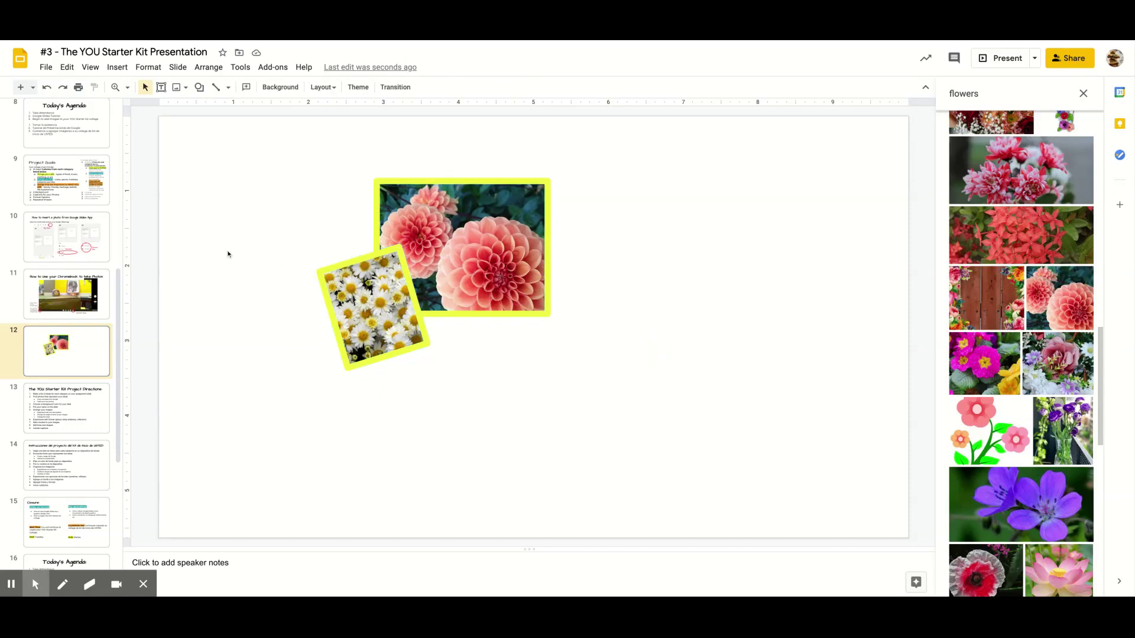
Check the Background requirement on the Project Goals slide, then return to slide 12.
{"action": "left_click", "coordinate": [78, 189]}
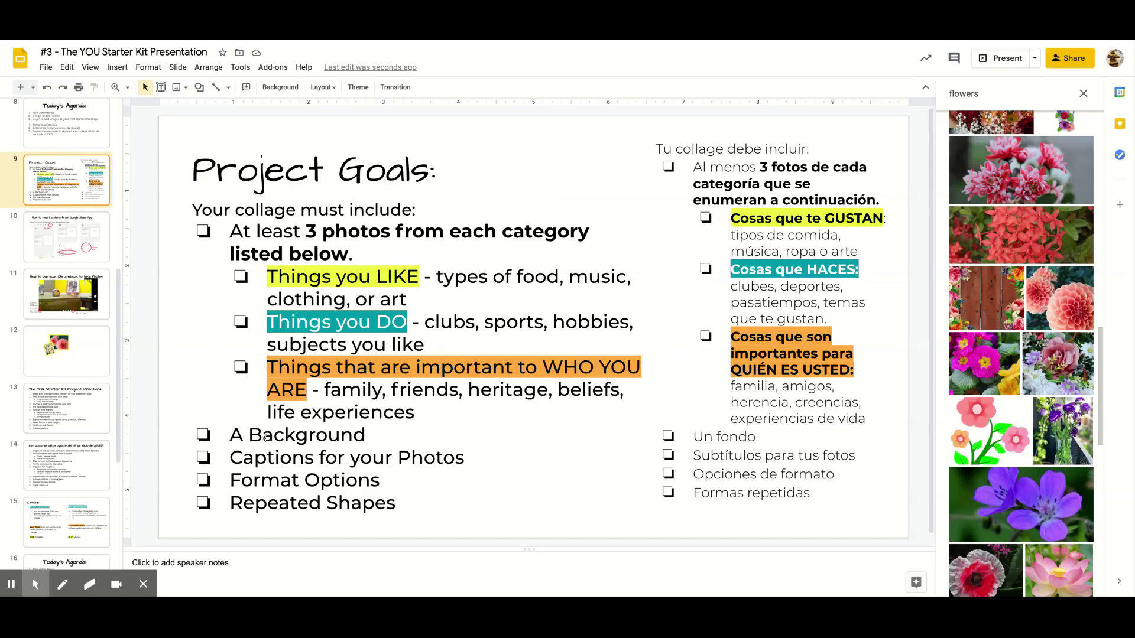
{"action": "left_click_drag", "start_coordinate": [238, 435], "coordinate": [340, 435]}
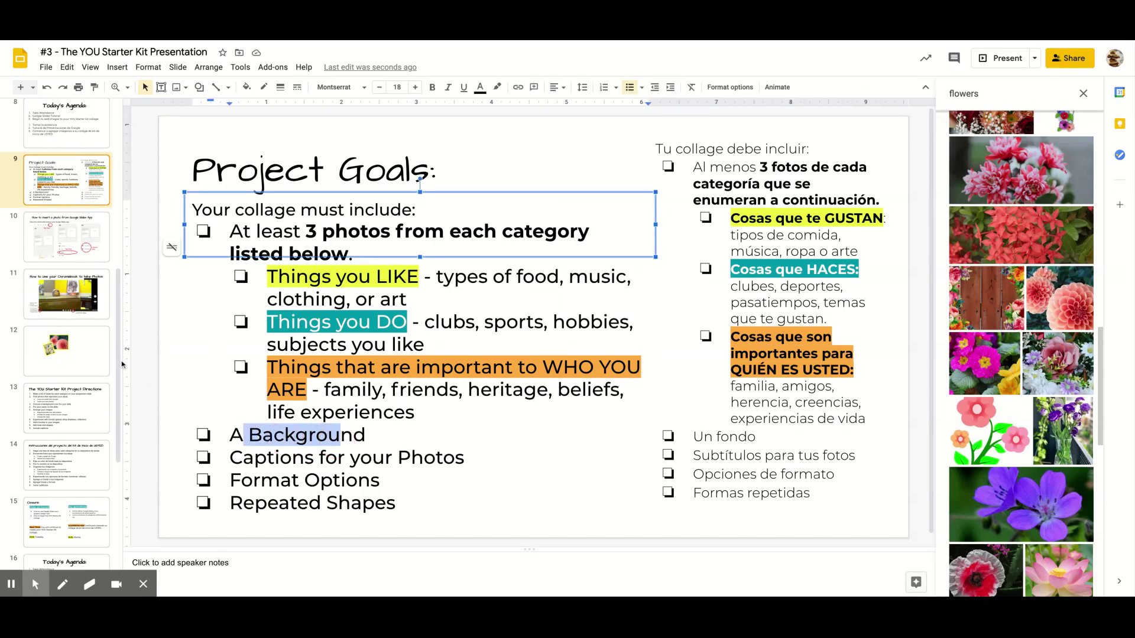
{"action": "left_click", "coordinate": [97, 365]}
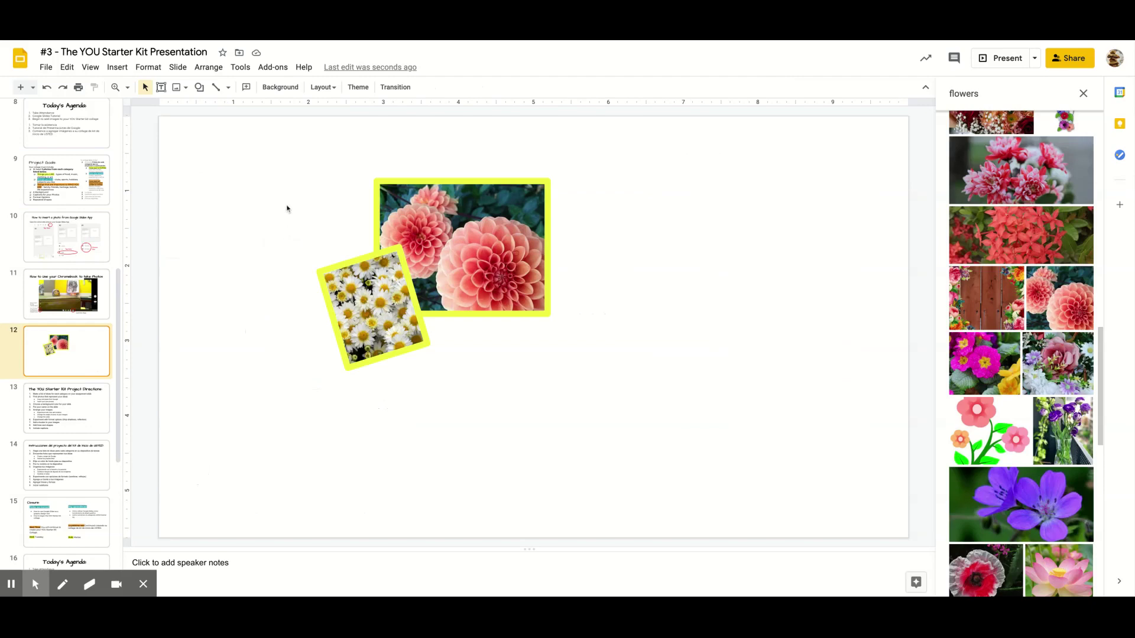
Set slide 12's background to a grey gradient after trying solid green and yellow gradient.
{"action": "left_click", "coordinate": [279, 89]}
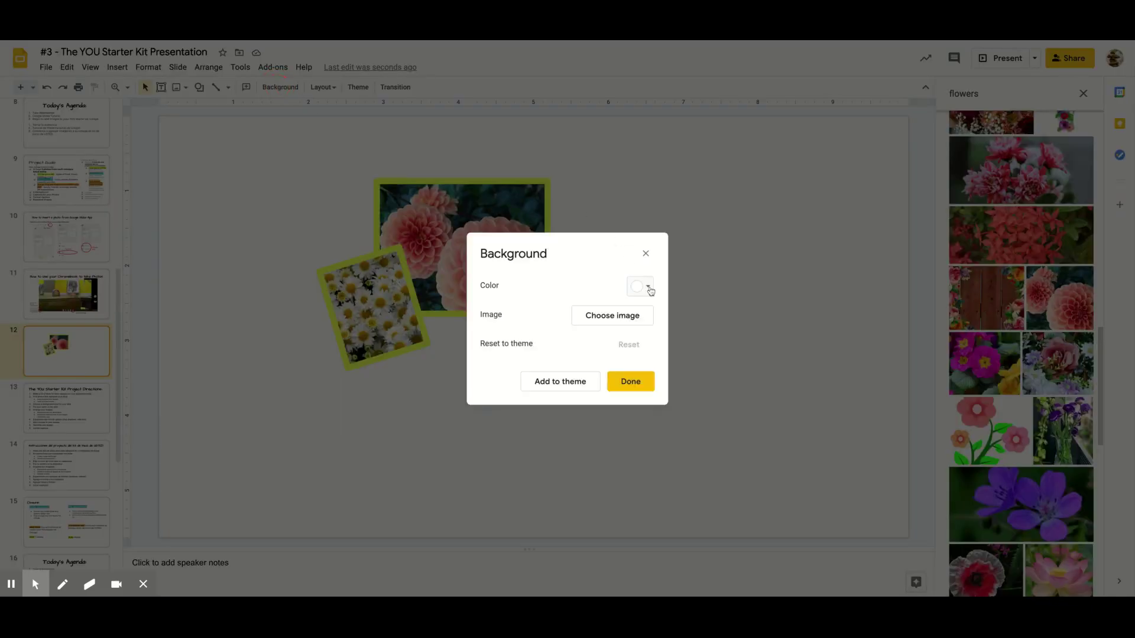
{"action": "left_click", "coordinate": [645, 284]}
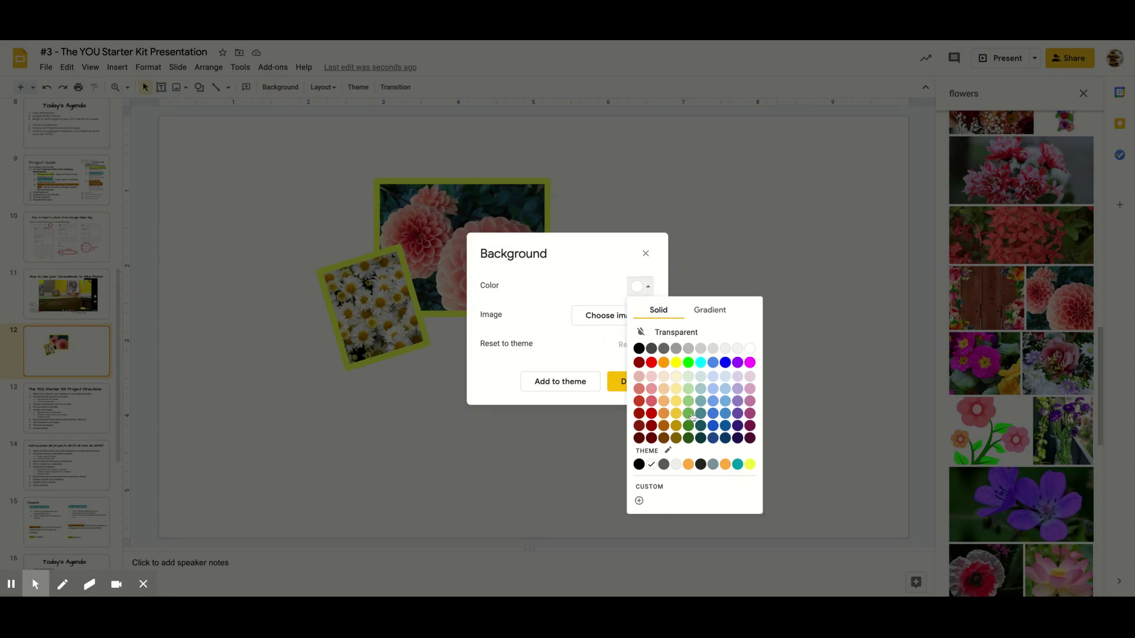
{"action": "left_click", "coordinate": [689, 414]}
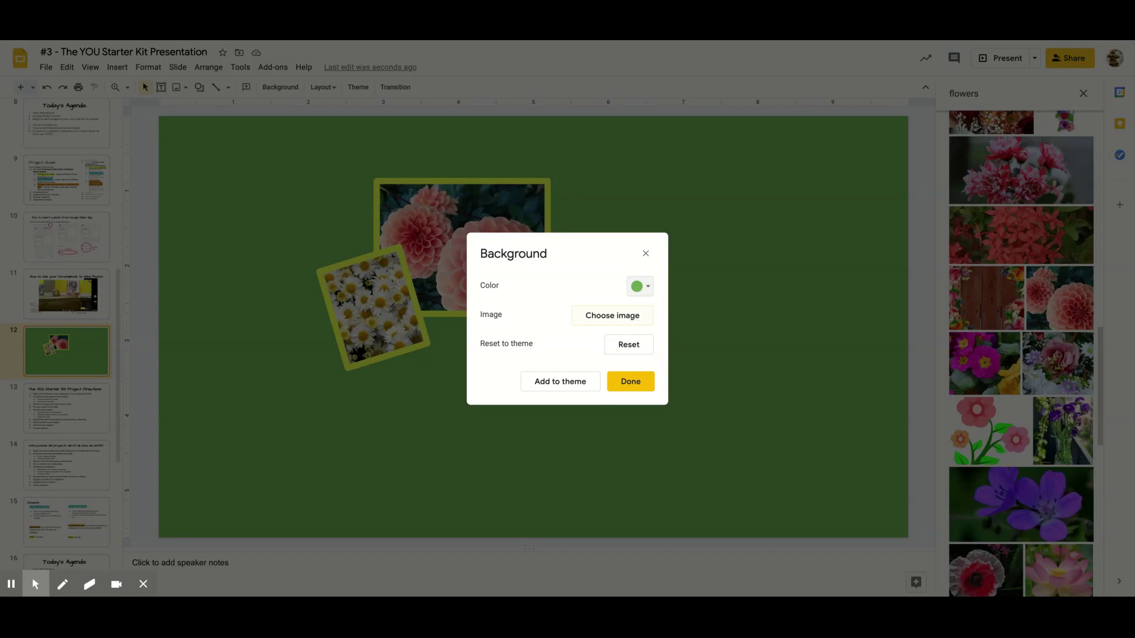
{"action": "left_click", "coordinate": [647, 288]}
{"action": "left_click", "coordinate": [695, 315]}
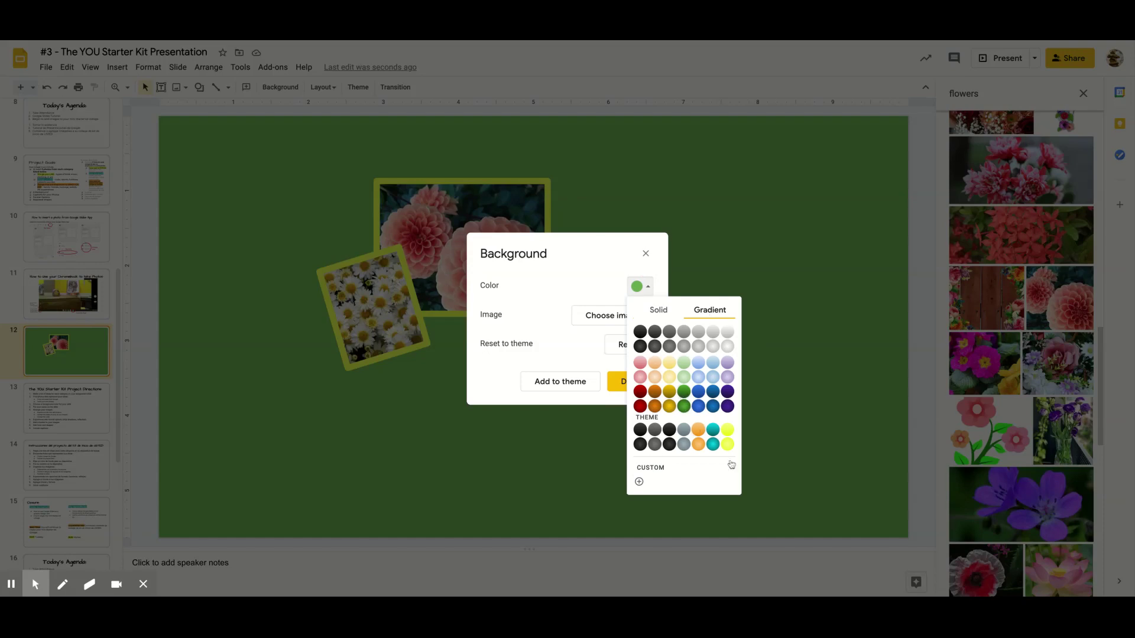
{"action": "left_click", "coordinate": [727, 446]}
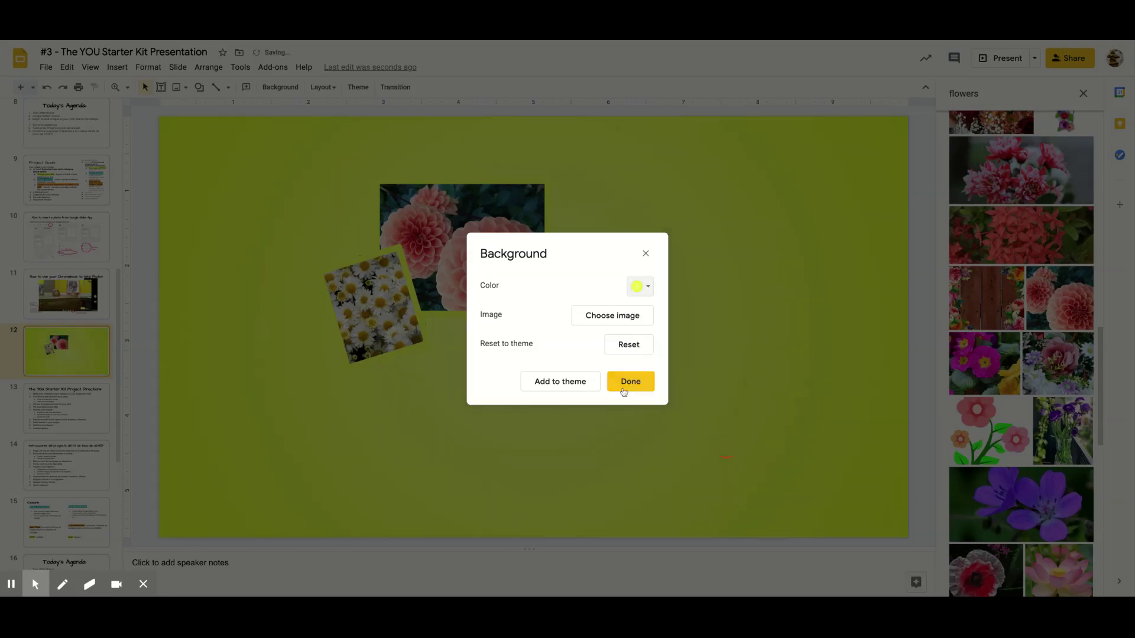
{"action": "left_click", "coordinate": [648, 287]}
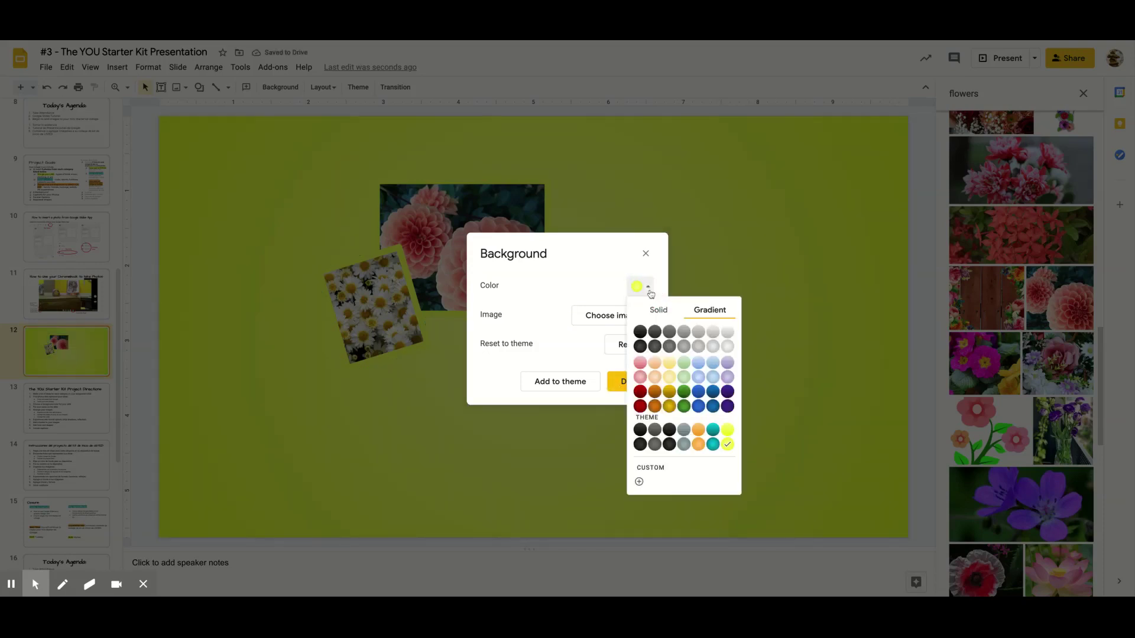
{"action": "left_click", "coordinate": [697, 349]}
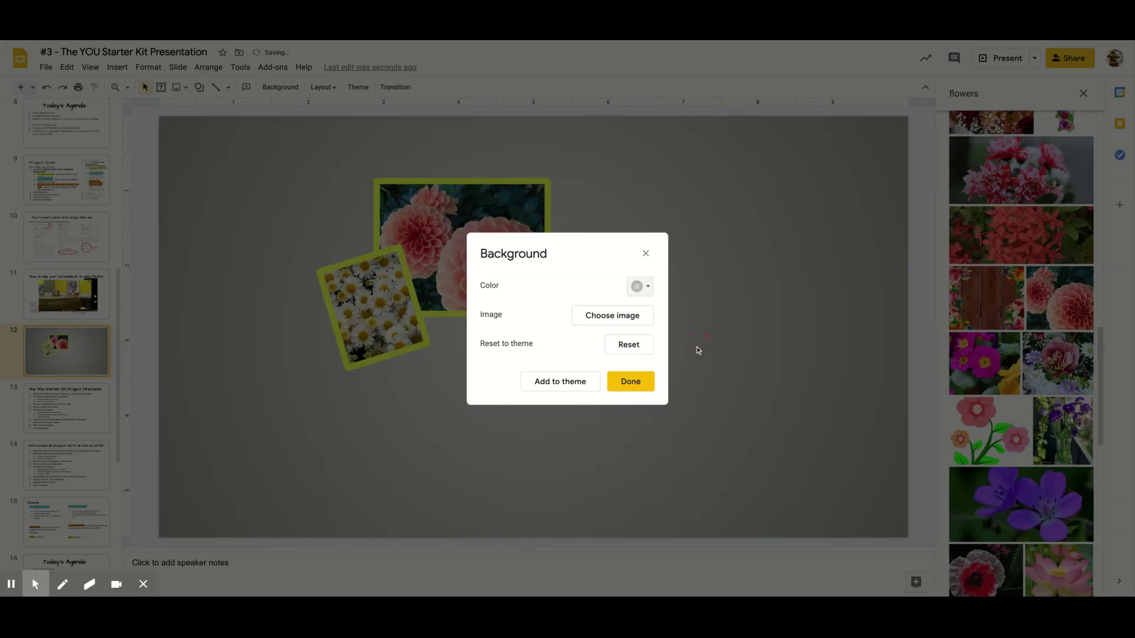
{"action": "left_click", "coordinate": [639, 385]}
{"action": "left_click", "coordinate": [369, 313]}
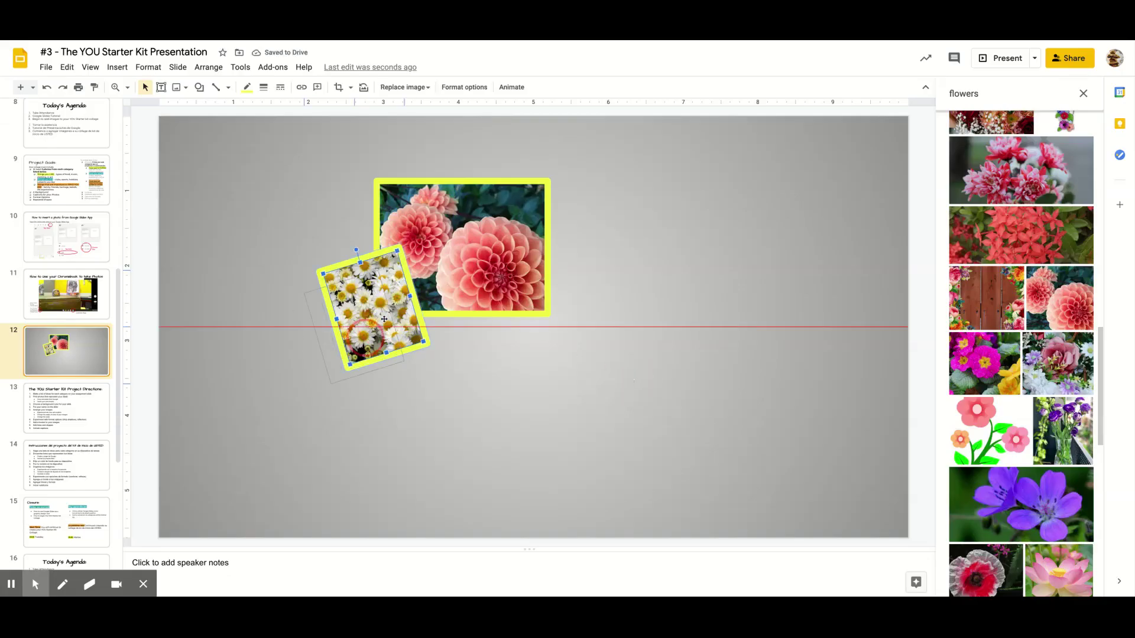
Move the daisy photo down-left and draw a yellow text box with a thick dark grey border.
{"action": "left_click_drag", "start_coordinate": [355, 354], "coordinate": [293, 407]}
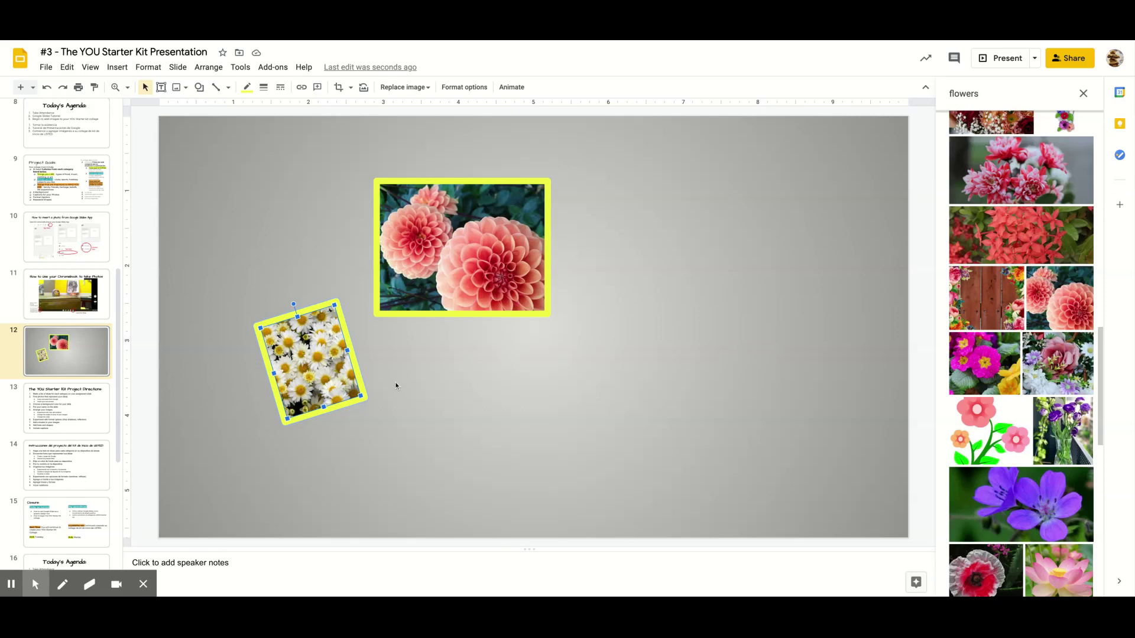
{"action": "left_click", "coordinate": [161, 89]}
{"action": "left_click_drag", "start_coordinate": [400, 340], "coordinate": [569, 406]}
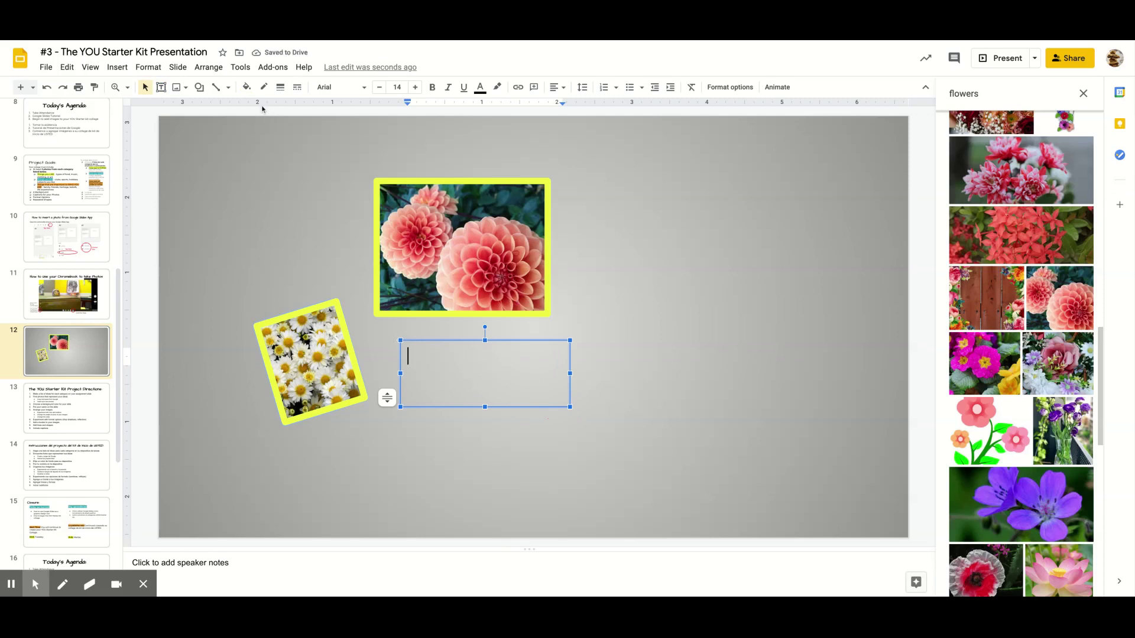
{"action": "left_click", "coordinate": [247, 87]}
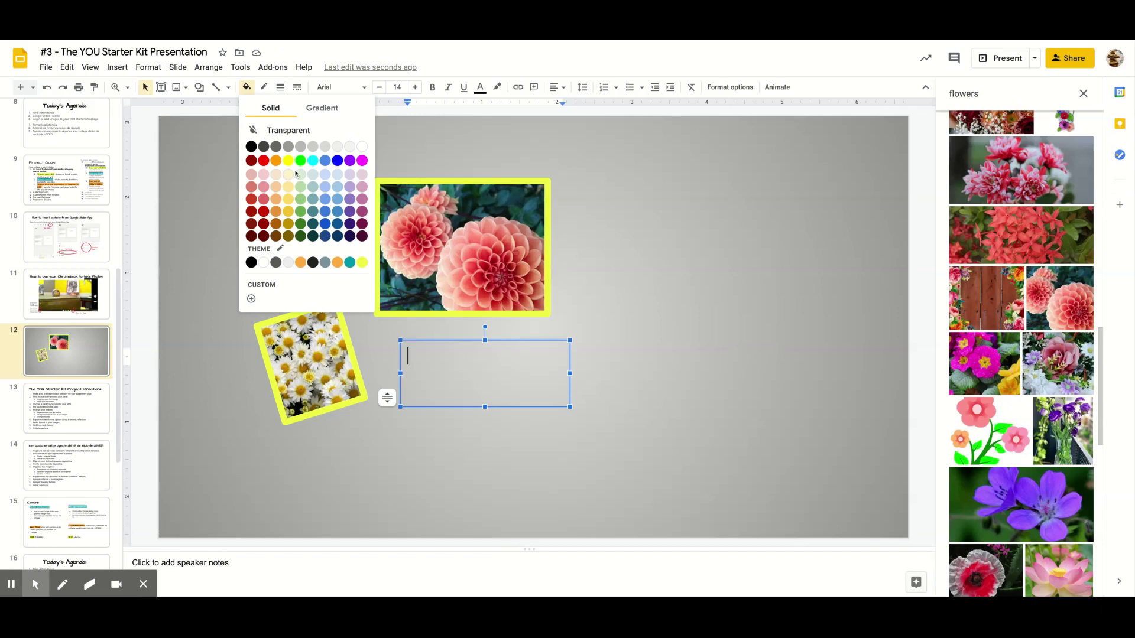
{"action": "left_click", "coordinate": [361, 262]}
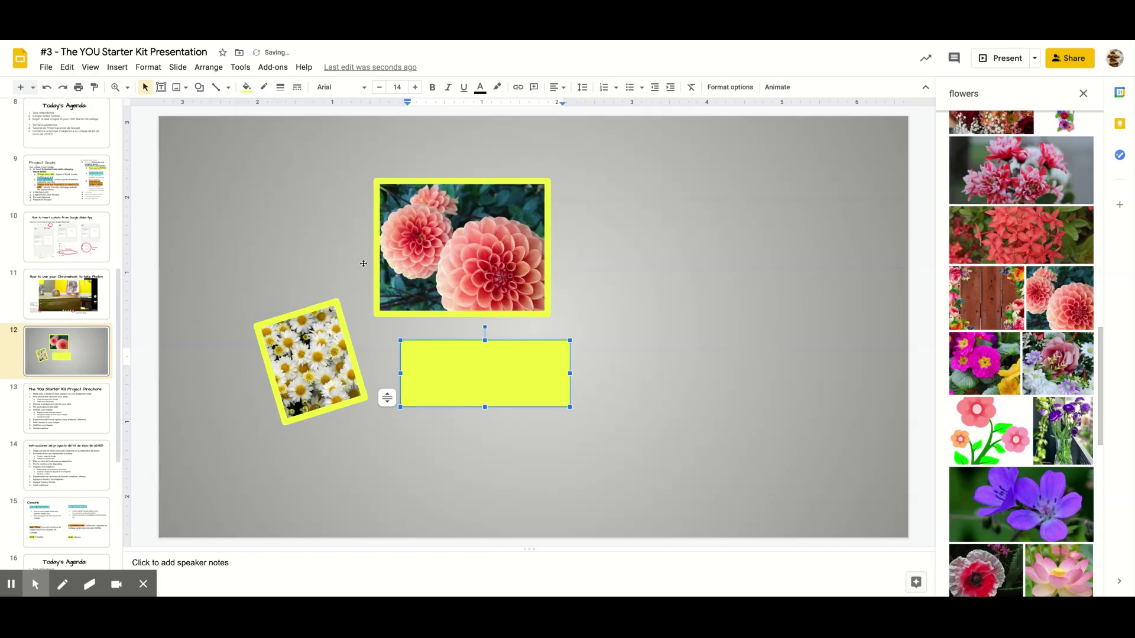
{"action": "left_click", "coordinate": [264, 88]}
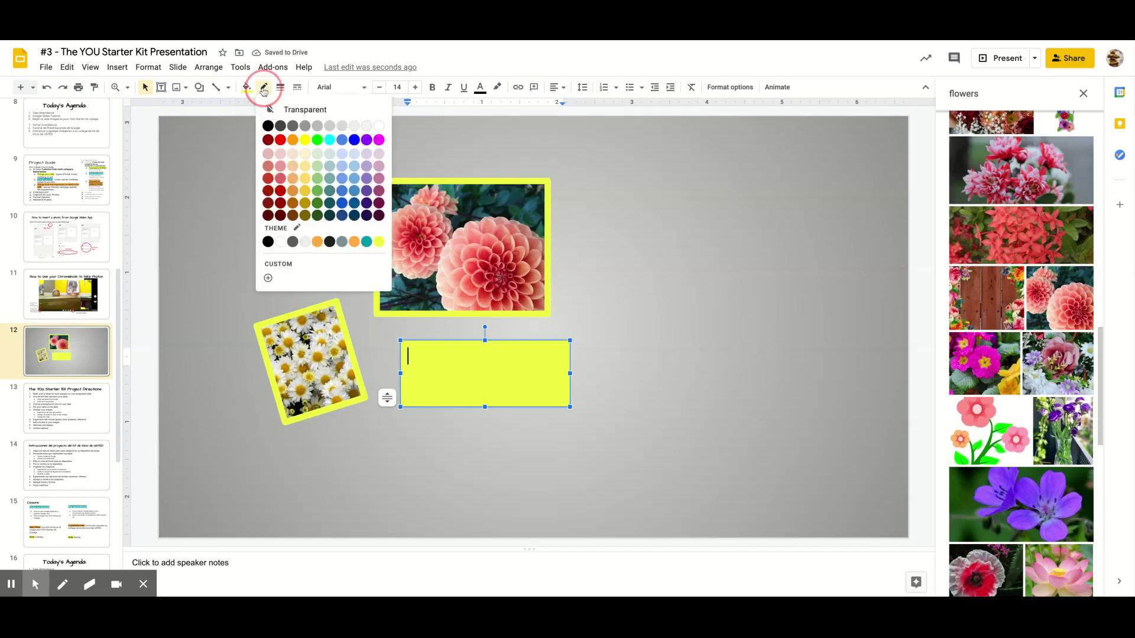
{"action": "left_click", "coordinate": [280, 125]}
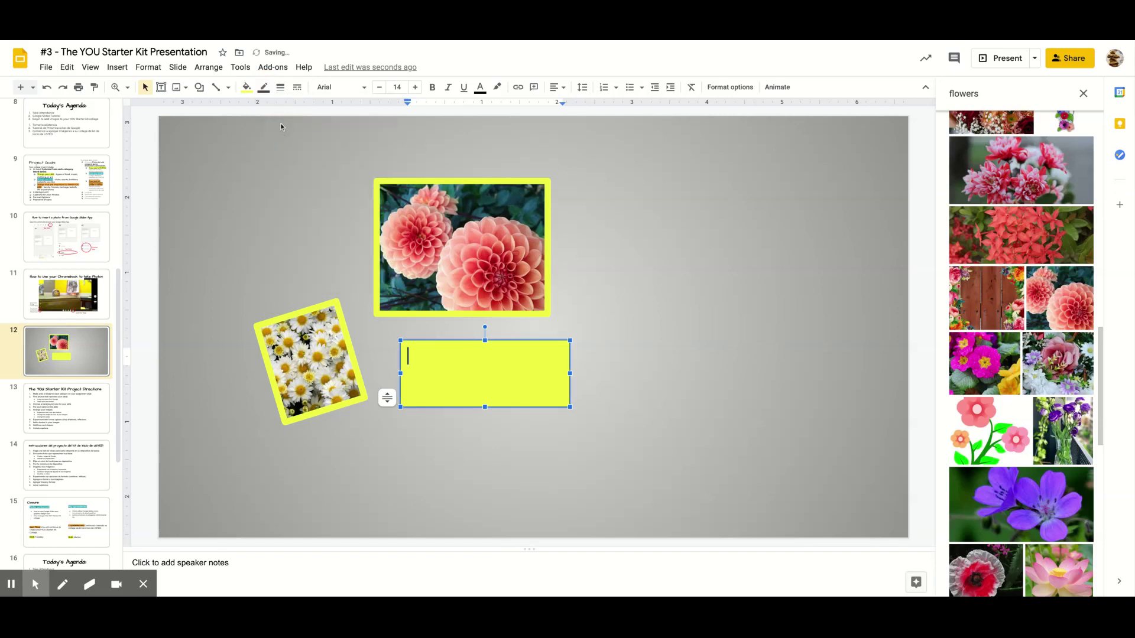
{"action": "left_click", "coordinate": [280, 87]}
{"action": "left_click", "coordinate": [300, 170]}
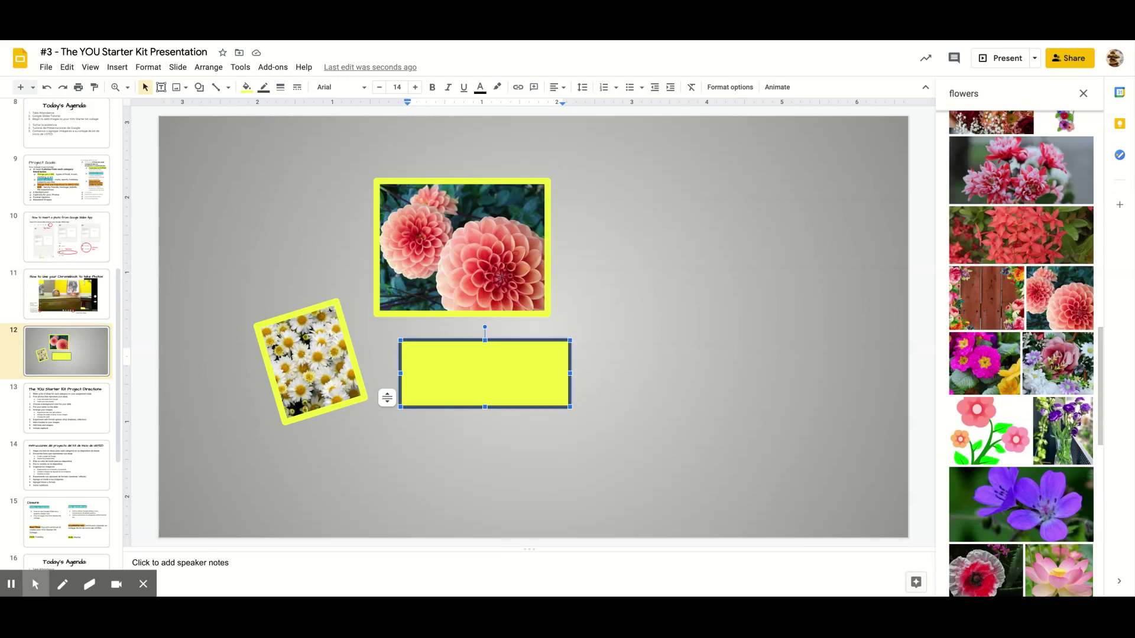
Type 'Daisy Flowers' in the box, centre-align it, and select the text.
{"action": "type", "text": "Daisy"}
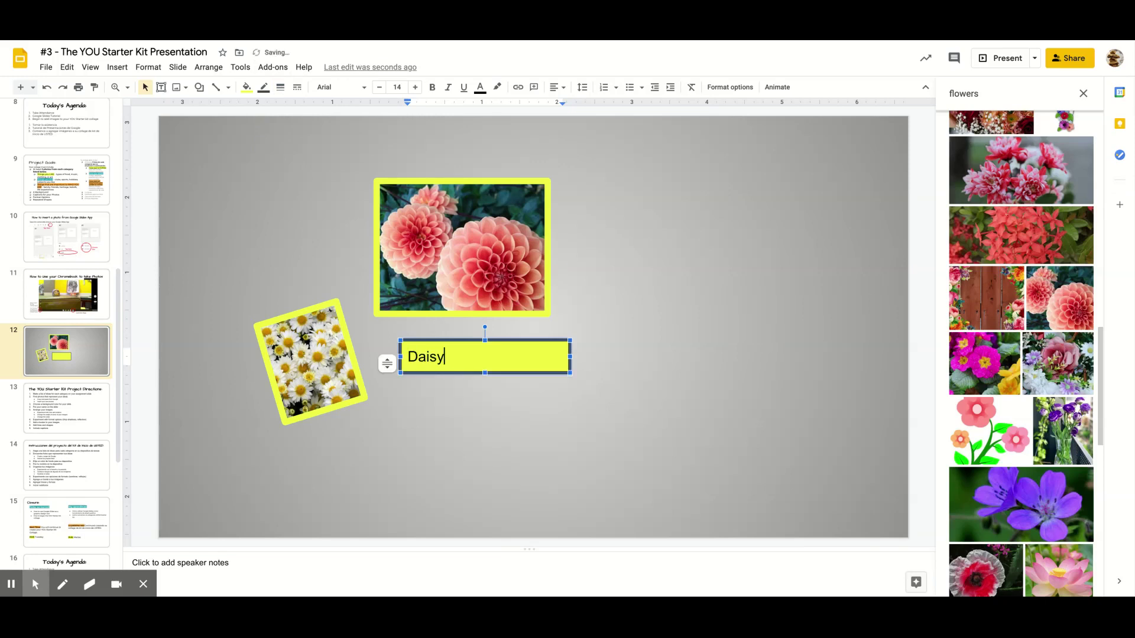
{"action": "type", "text": " Flowers"}
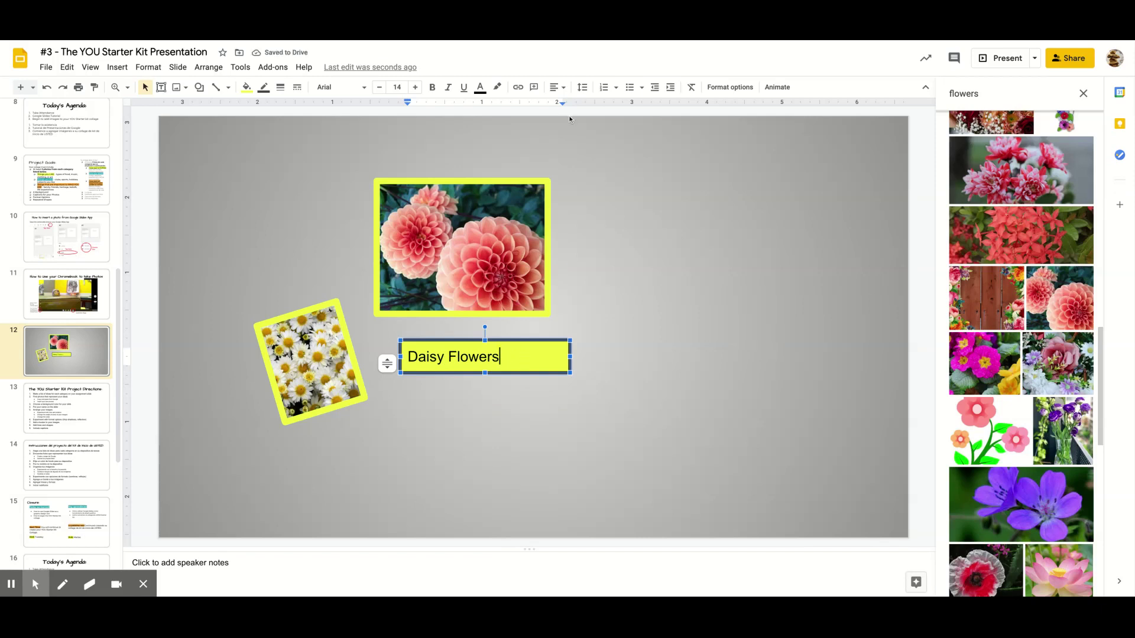
{"action": "left_click", "coordinate": [555, 87]}
{"action": "left_click", "coordinate": [572, 106]}
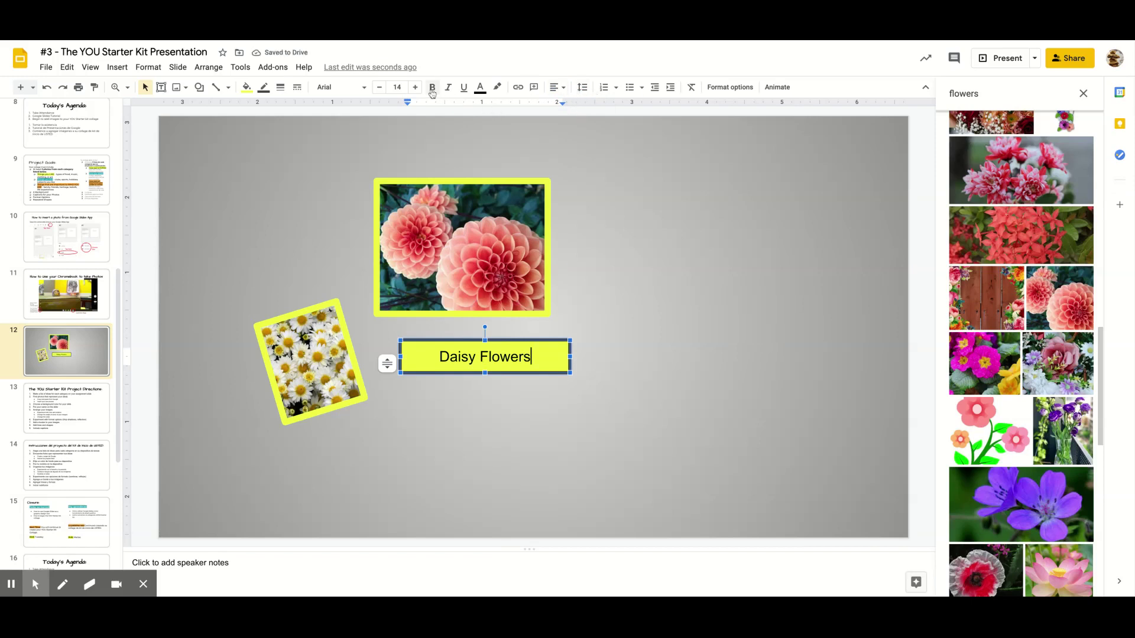
{"action": "left_click_drag", "start_coordinate": [545, 356], "coordinate": [408, 356]}
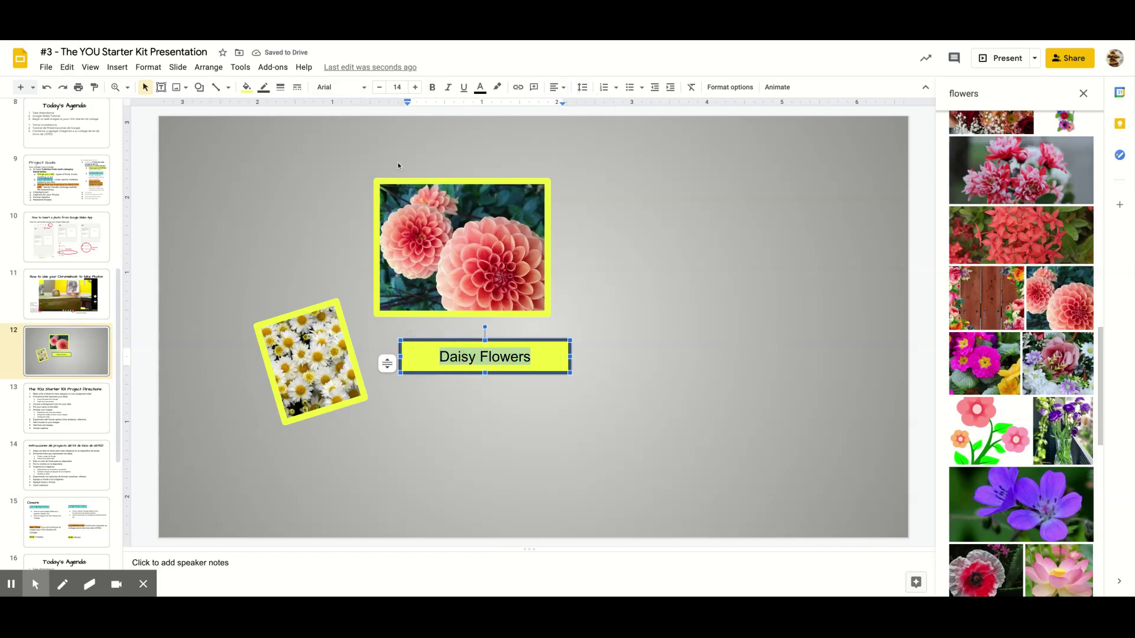
Change the 'Daisy Flowers' caption to the Permanent Marker font with grey lettering.
{"action": "left_click", "coordinate": [362, 90]}
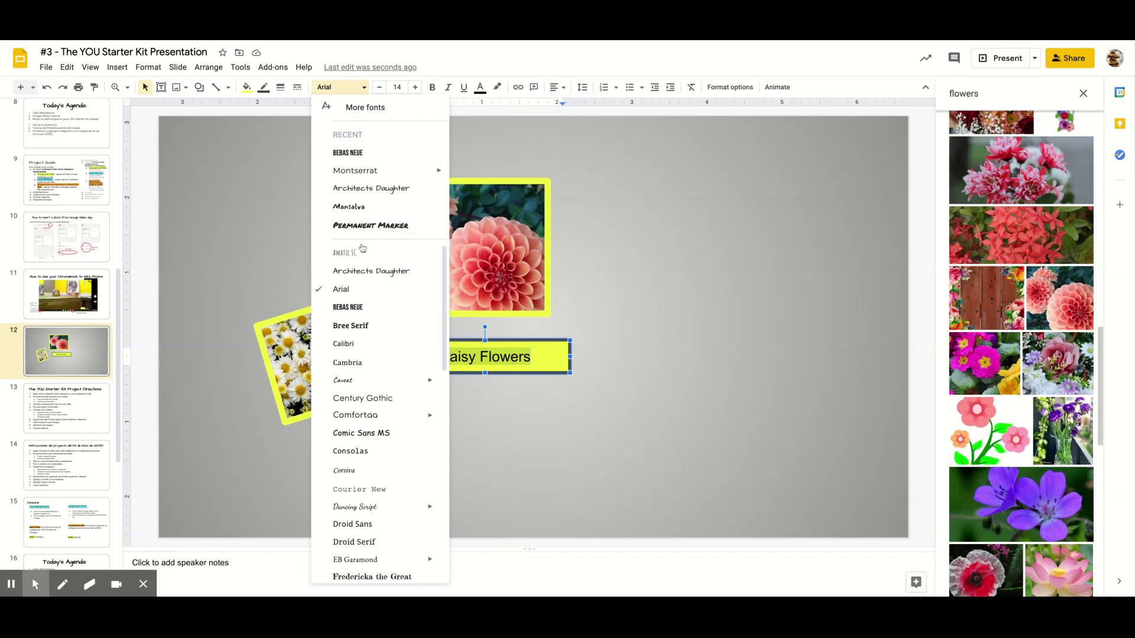
{"action": "scroll", "coordinate": [361, 361], "scroll_direction": "down", "scroll_amount": 3}
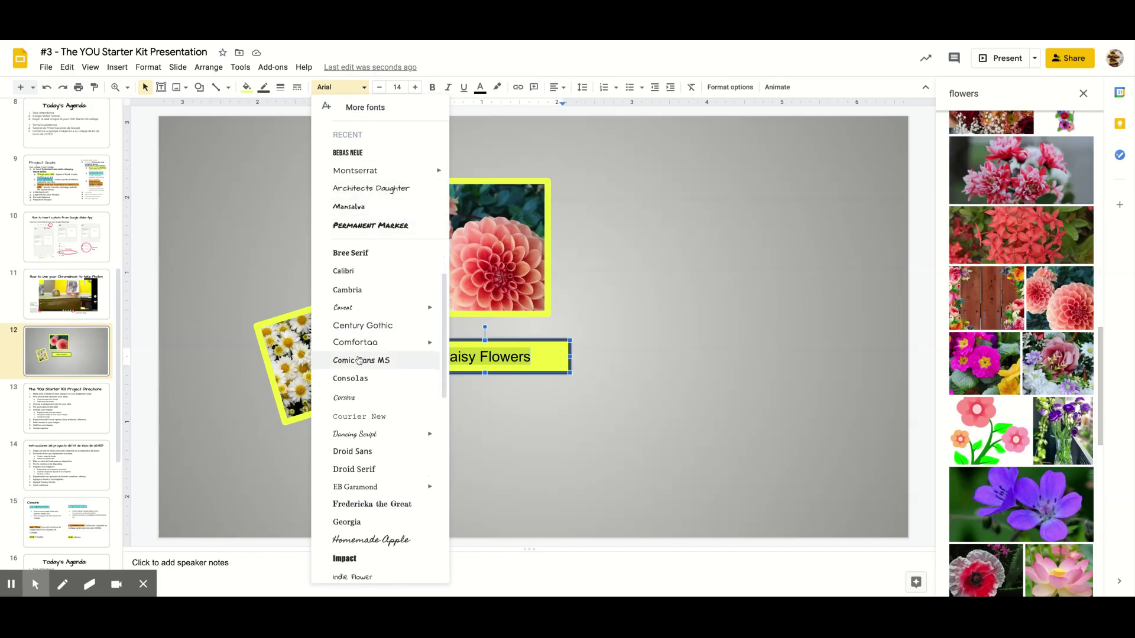
{"action": "scroll", "coordinate": [359, 360], "scroll_direction": "down", "scroll_amount": 6}
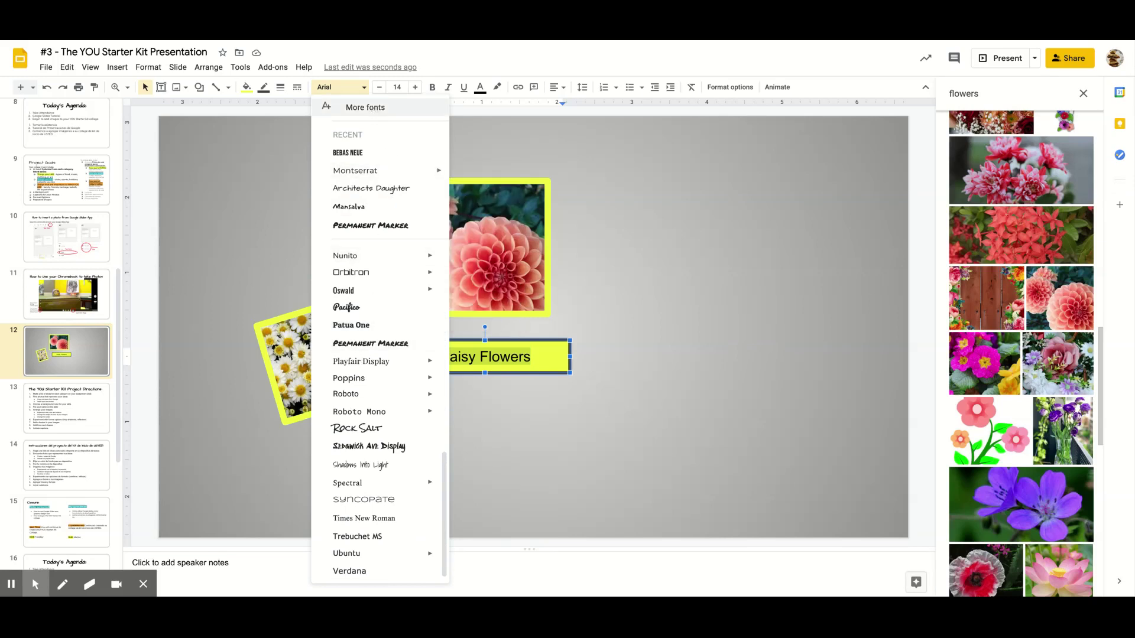
{"action": "left_click", "coordinate": [379, 227]}
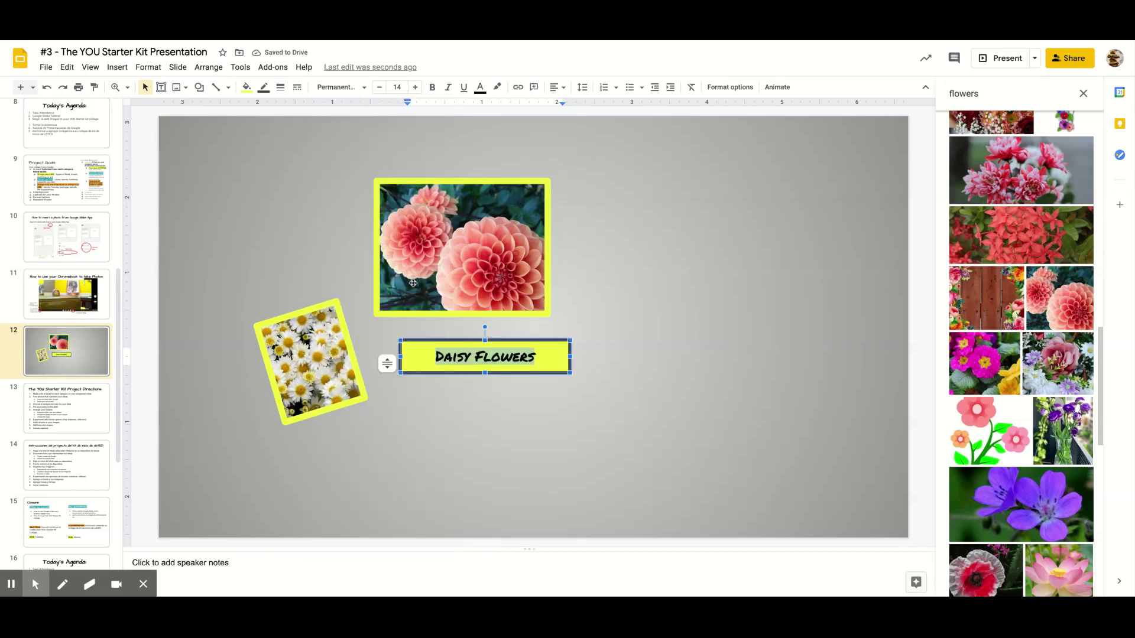
{"action": "left_click", "coordinate": [481, 89]}
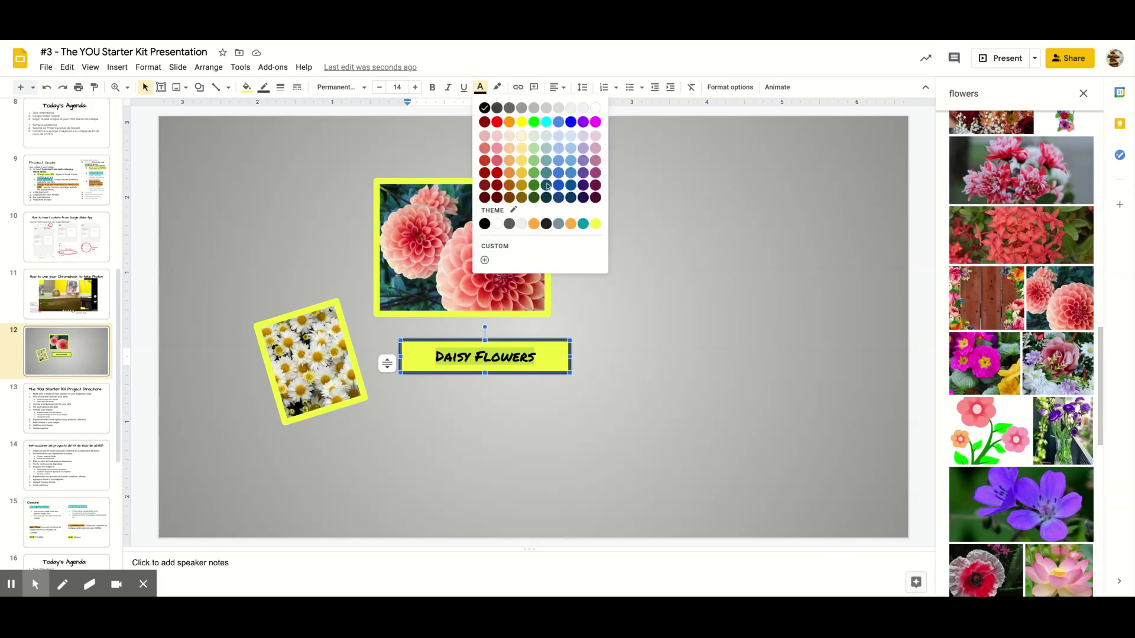
{"action": "left_click", "coordinate": [558, 226]}
{"action": "left_click", "coordinate": [596, 267]}
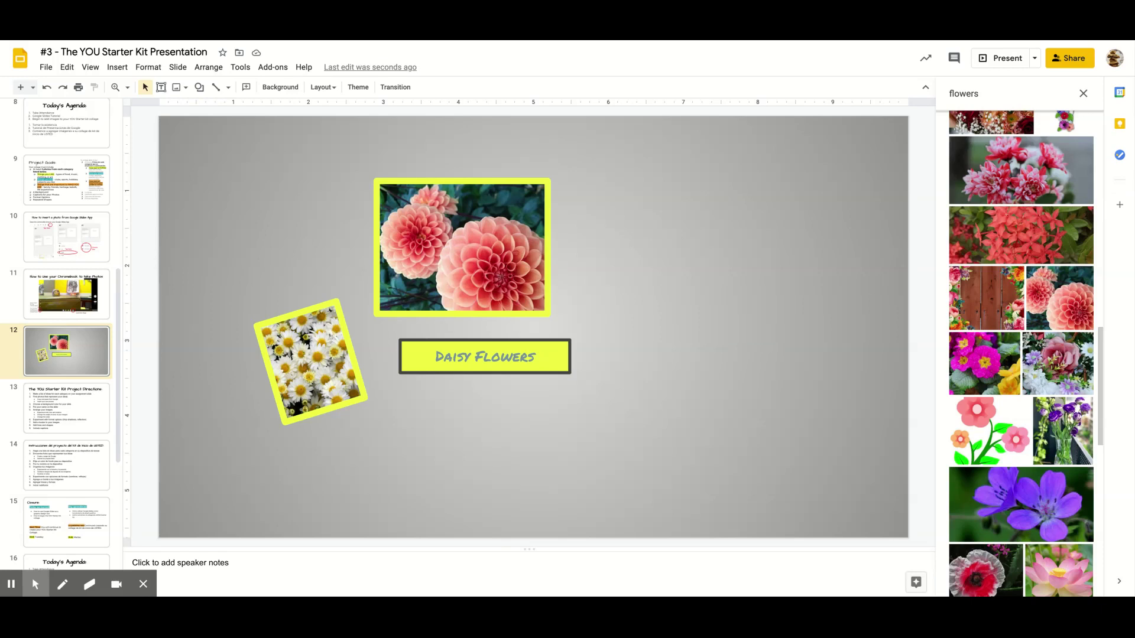
Select the dahlia photo and recolor it with the Light 4 greyscale preset.
{"action": "left_click", "coordinate": [495, 283]}
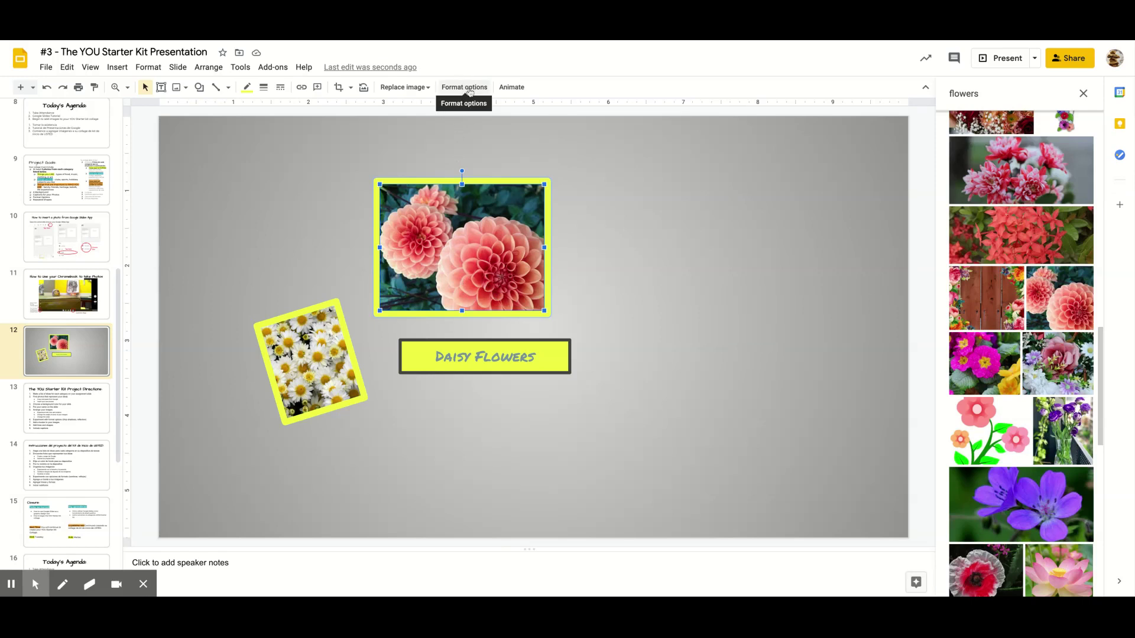
{"action": "left_click", "coordinate": [652, 228]}
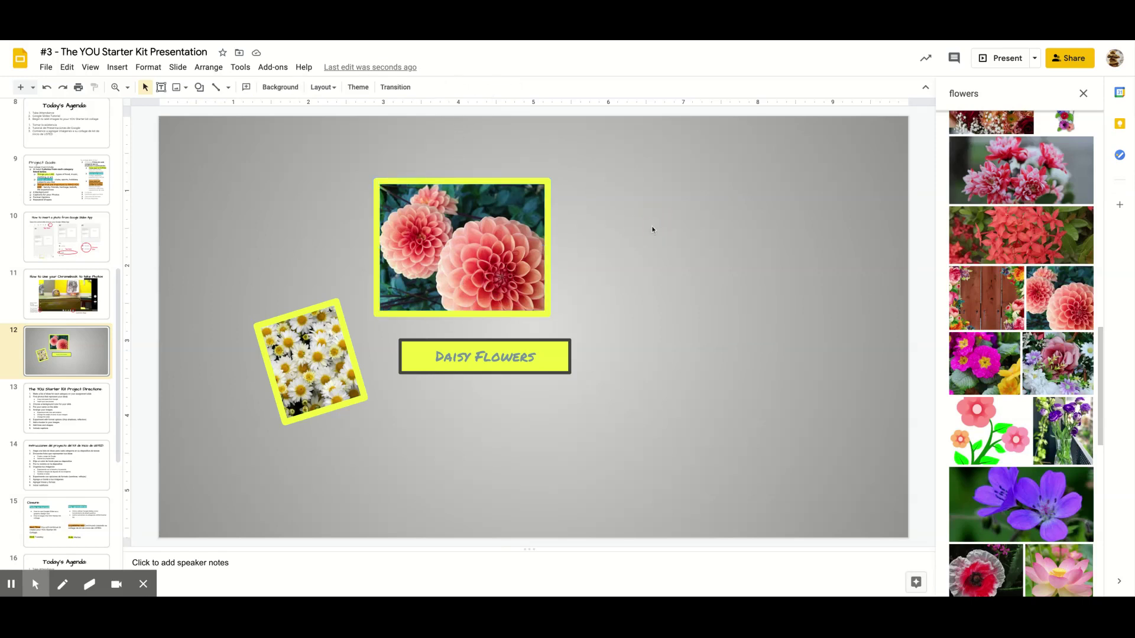
{"action": "left_click", "coordinate": [461, 251]}
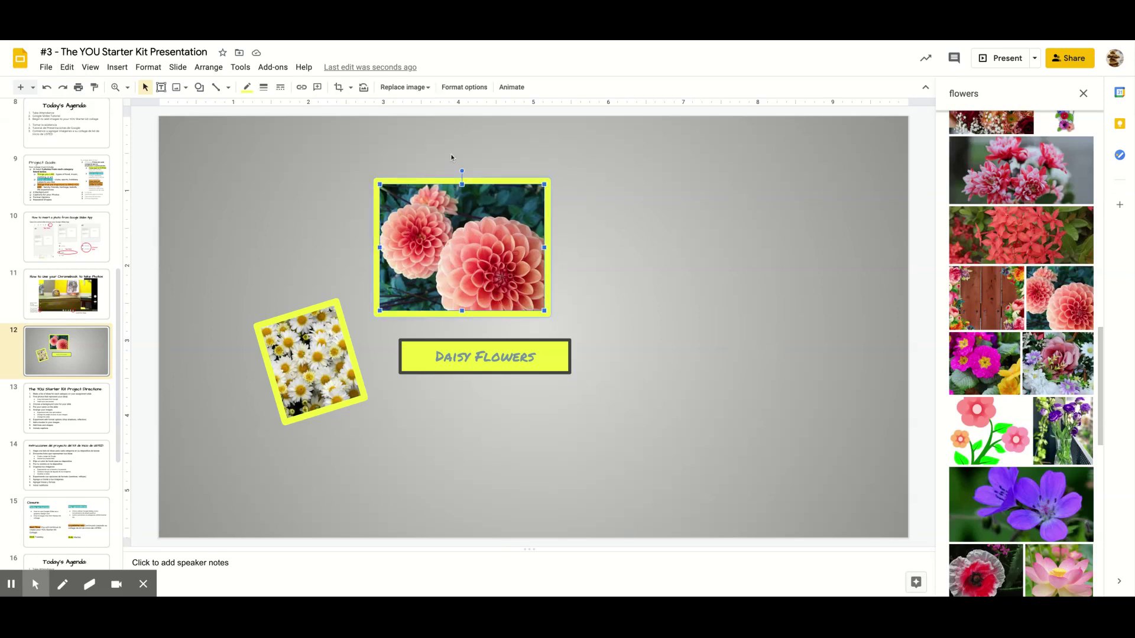
{"action": "left_click", "coordinate": [463, 87]}
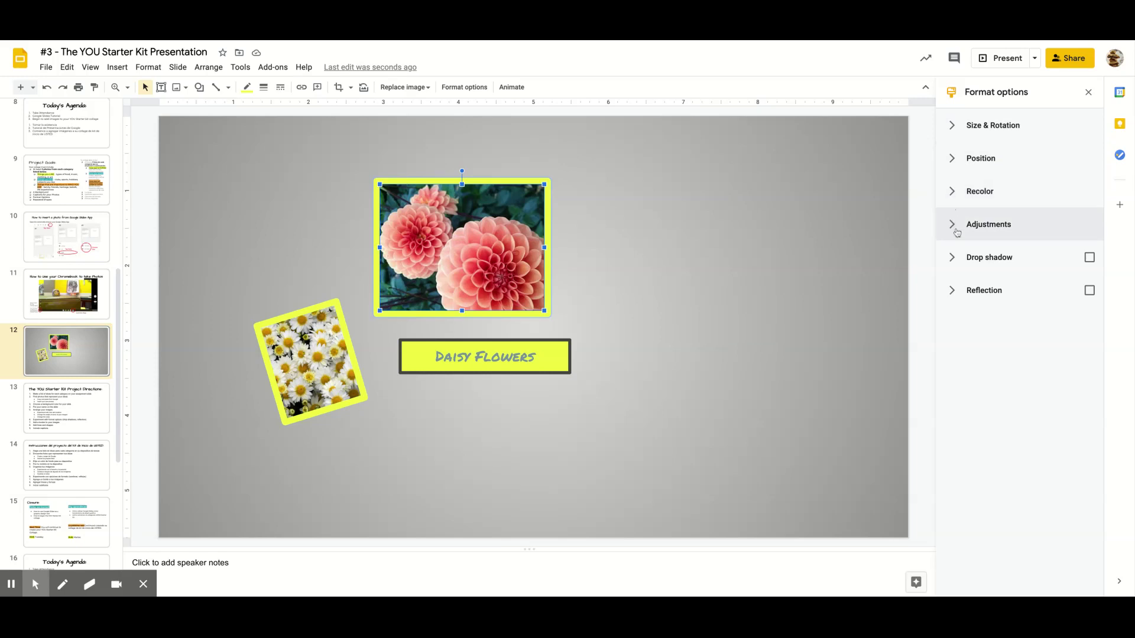
{"action": "left_click", "coordinate": [954, 199]}
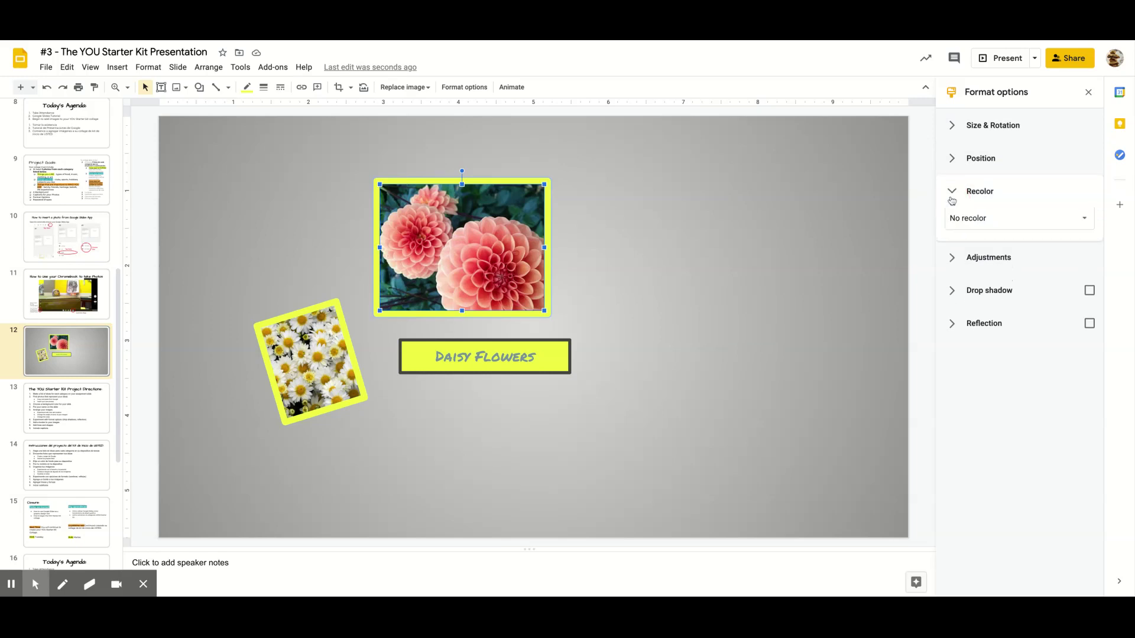
{"action": "left_click", "coordinate": [965, 228]}
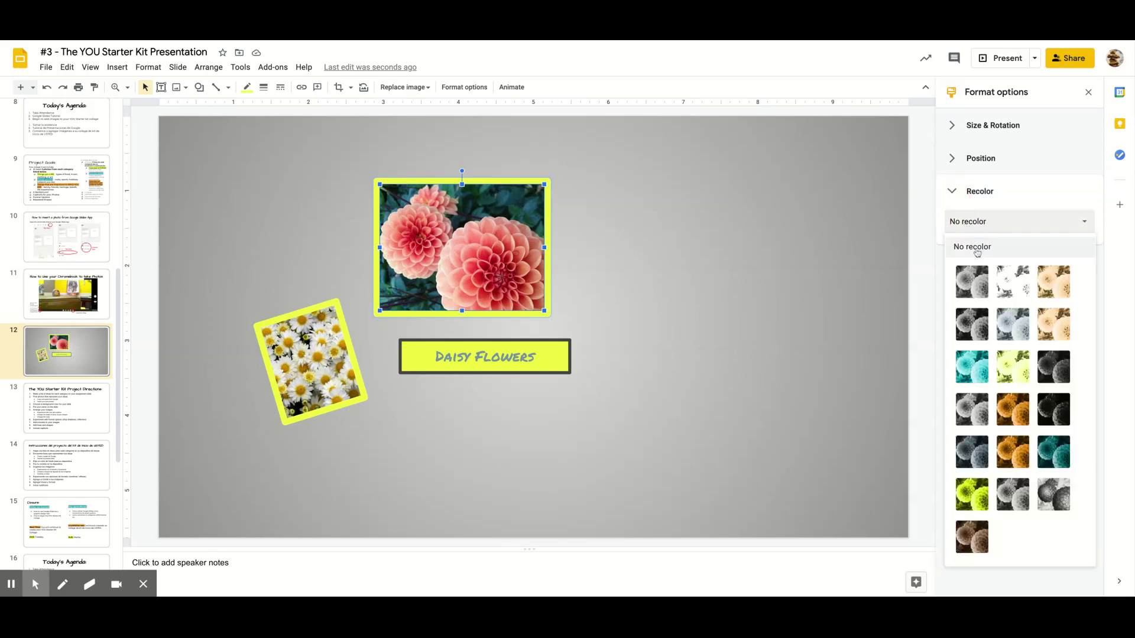
{"action": "left_click", "coordinate": [971, 324]}
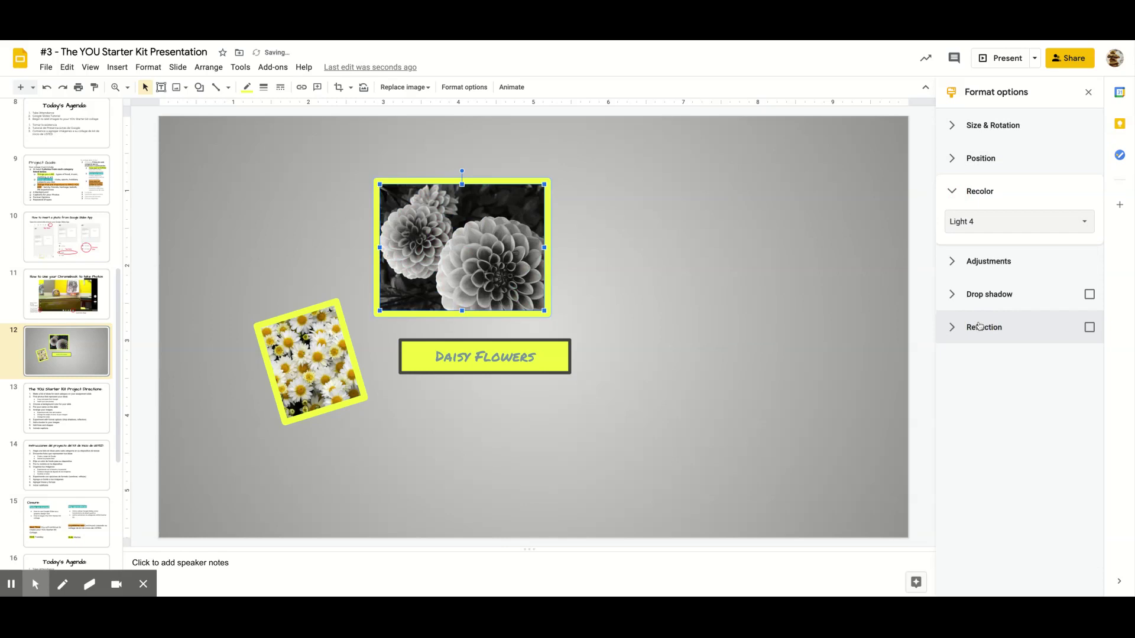
Try a lime green recolor, revert to Light 4, and expand the Adjustments settings.
{"action": "left_click", "coordinate": [995, 226]}
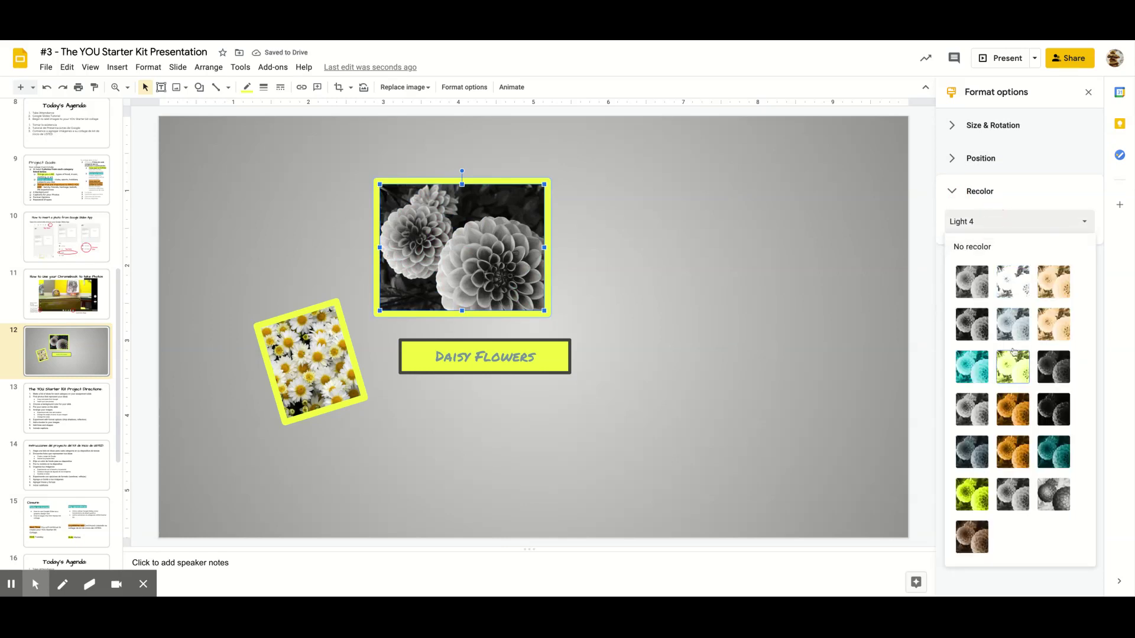
{"action": "left_click", "coordinate": [971, 495]}
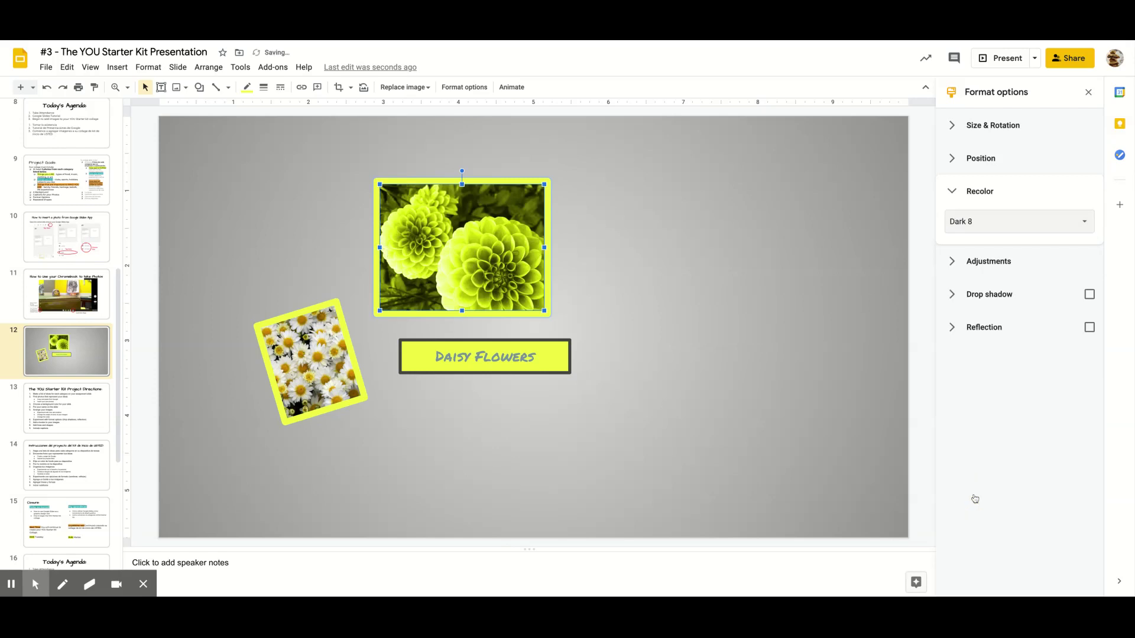
{"action": "left_click", "coordinate": [1022, 223]}
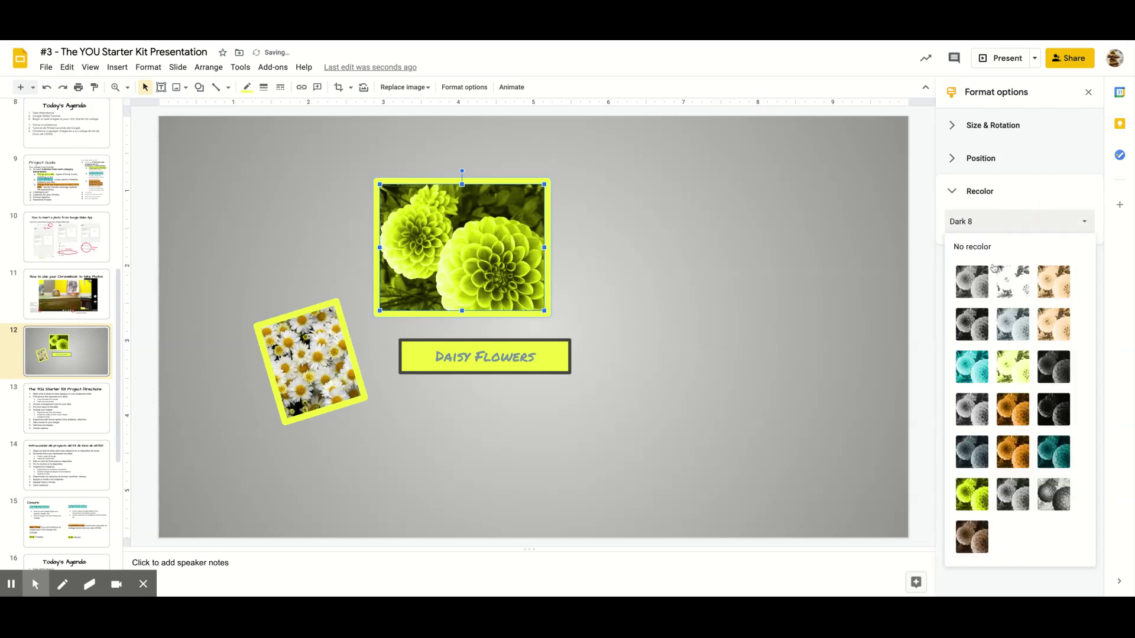
{"action": "left_click", "coordinate": [981, 322]}
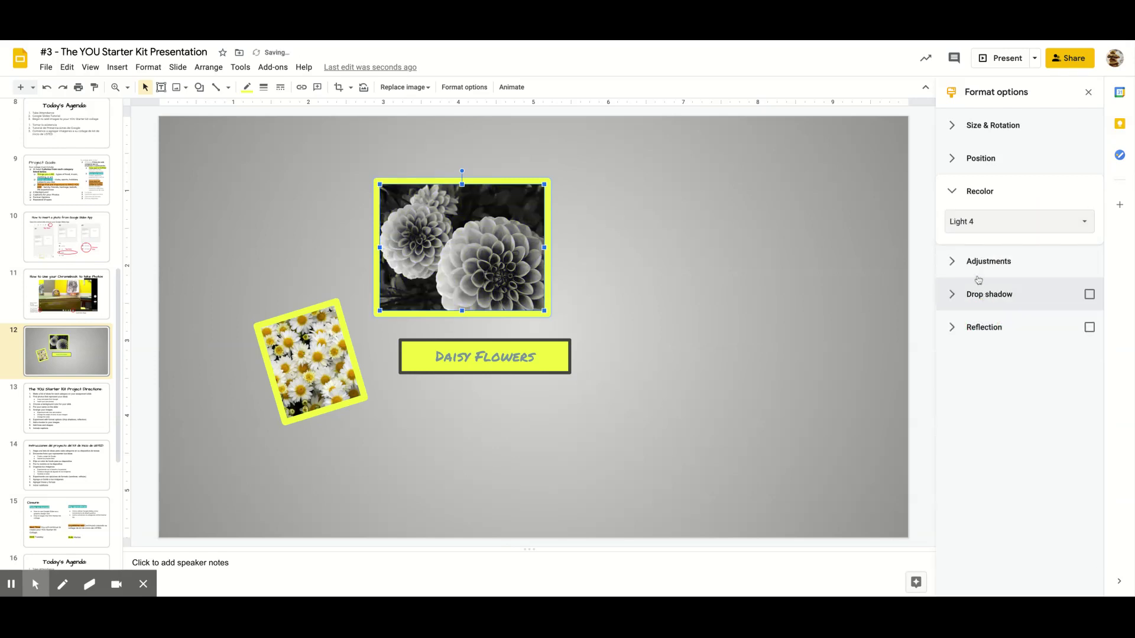
{"action": "left_click", "coordinate": [954, 263]}
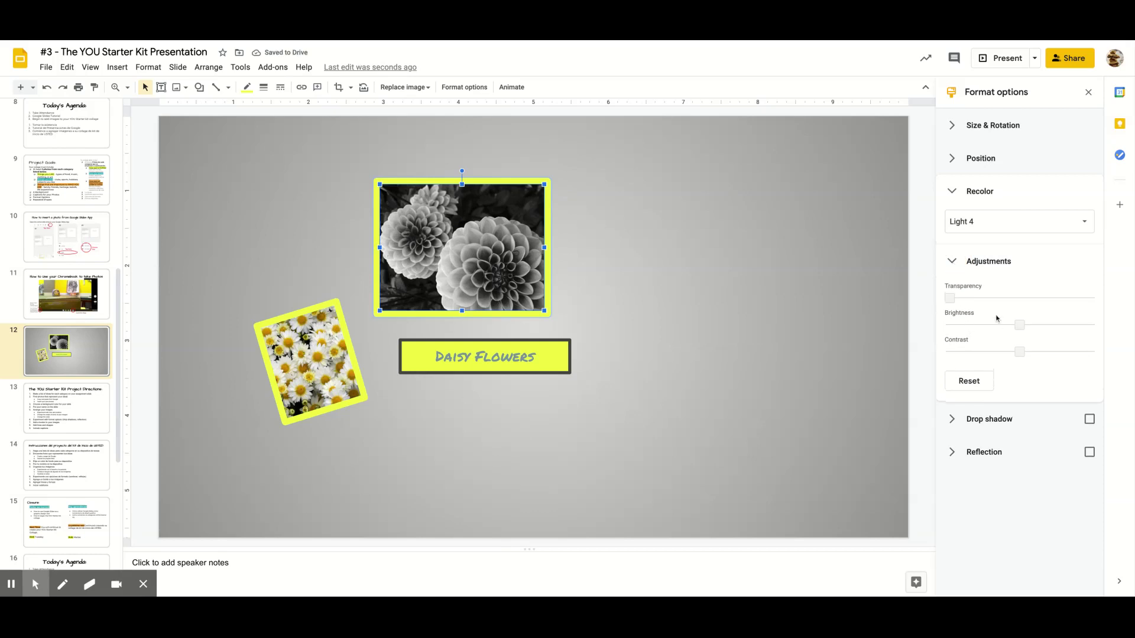
Make the dahlia photo half transparent and send the daisy photo behind it.
{"action": "left_click_drag", "start_coordinate": [949, 298], "coordinate": [1040, 299]}
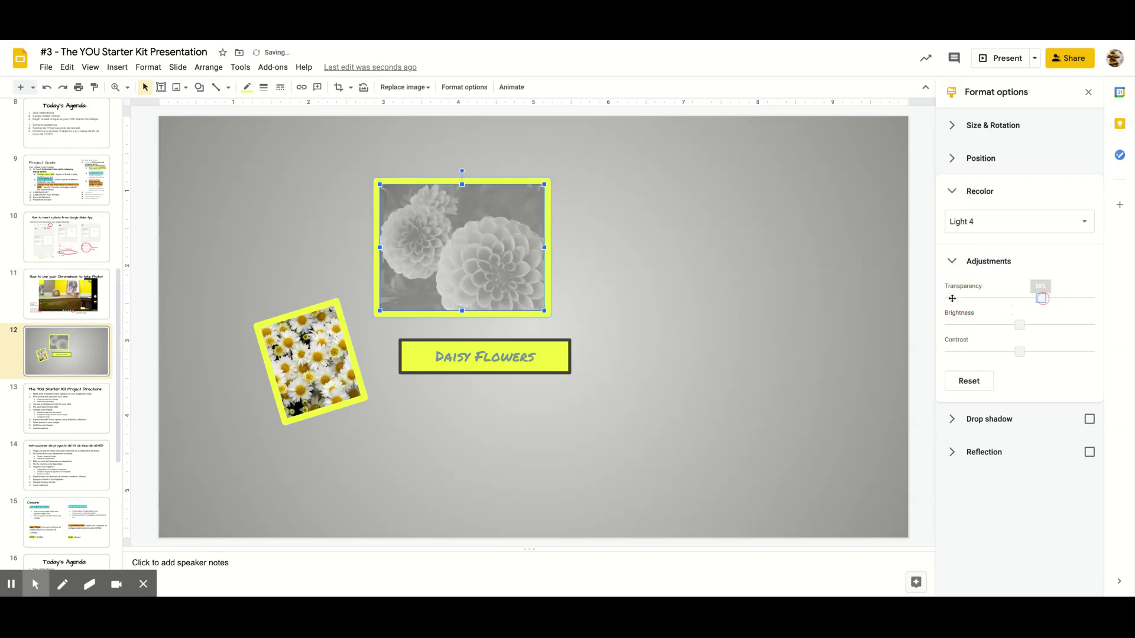
{"action": "left_click_drag", "start_coordinate": [298, 366], "coordinate": [385, 291]}
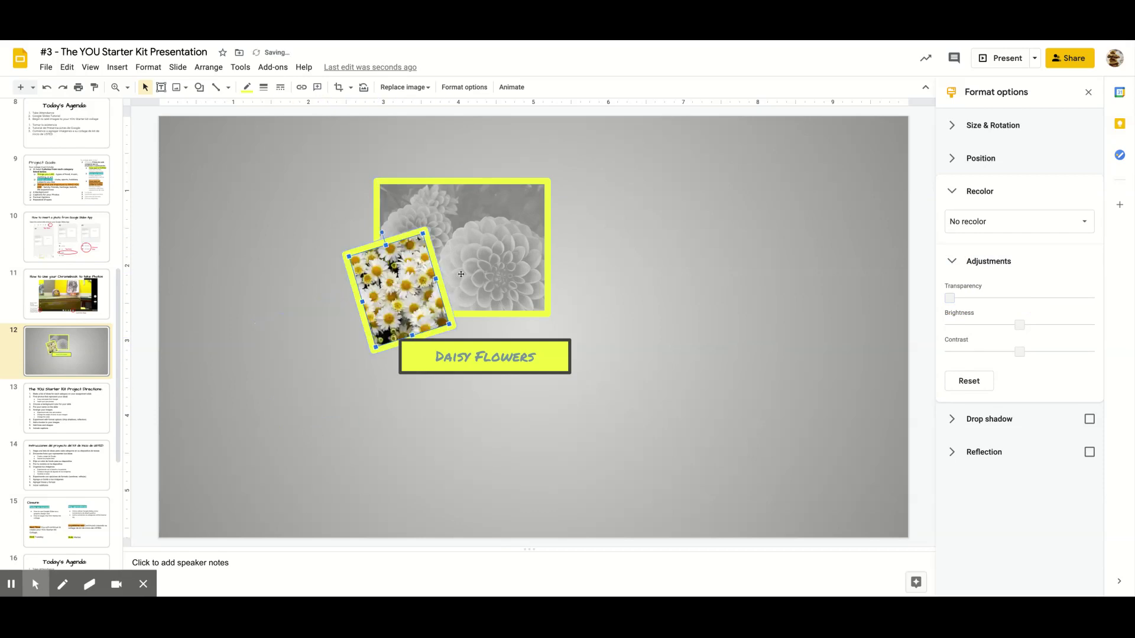
{"action": "right_click", "coordinate": [393, 283]}
{"action": "mouse_move", "coordinate": [449, 349]}
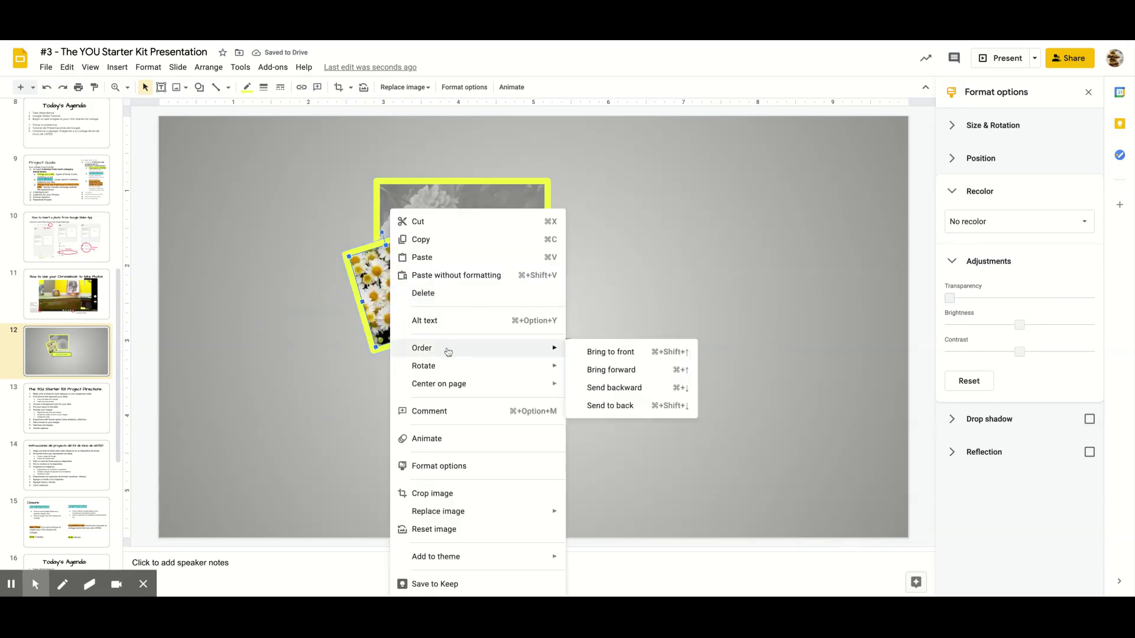
{"action": "left_click", "coordinate": [605, 406]}
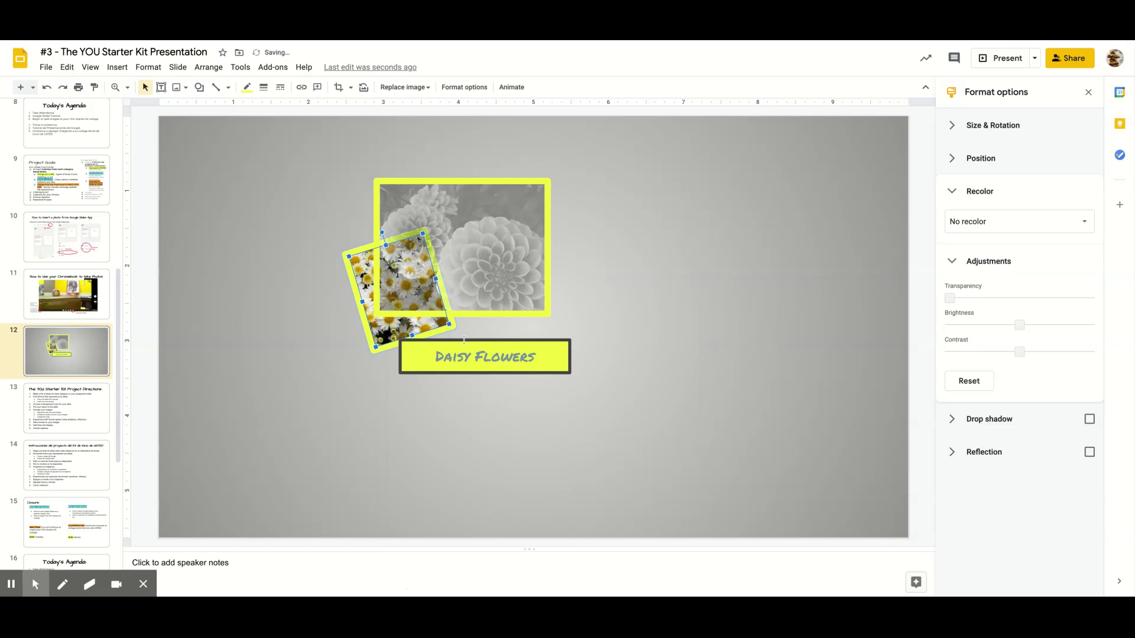
{"action": "left_click_drag", "start_coordinate": [404, 334], "coordinate": [467, 282]}
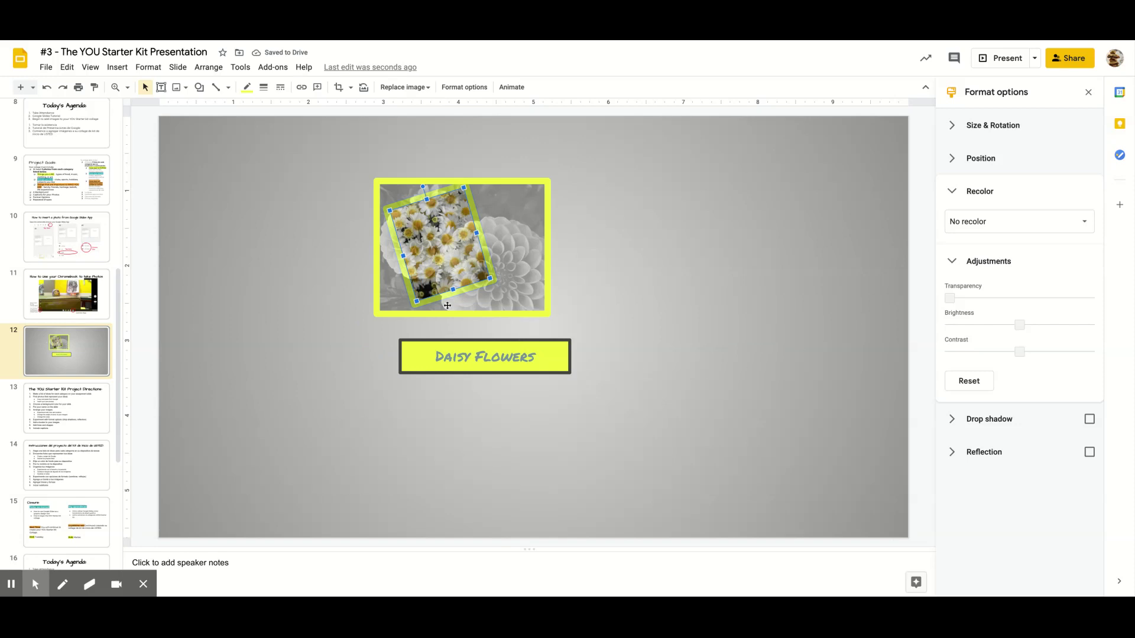
Shift the dahlia photo right, restore full opacity, and raise its brightness slightly.
{"action": "left_click_drag", "start_coordinate": [494, 302], "coordinate": [605, 296]}
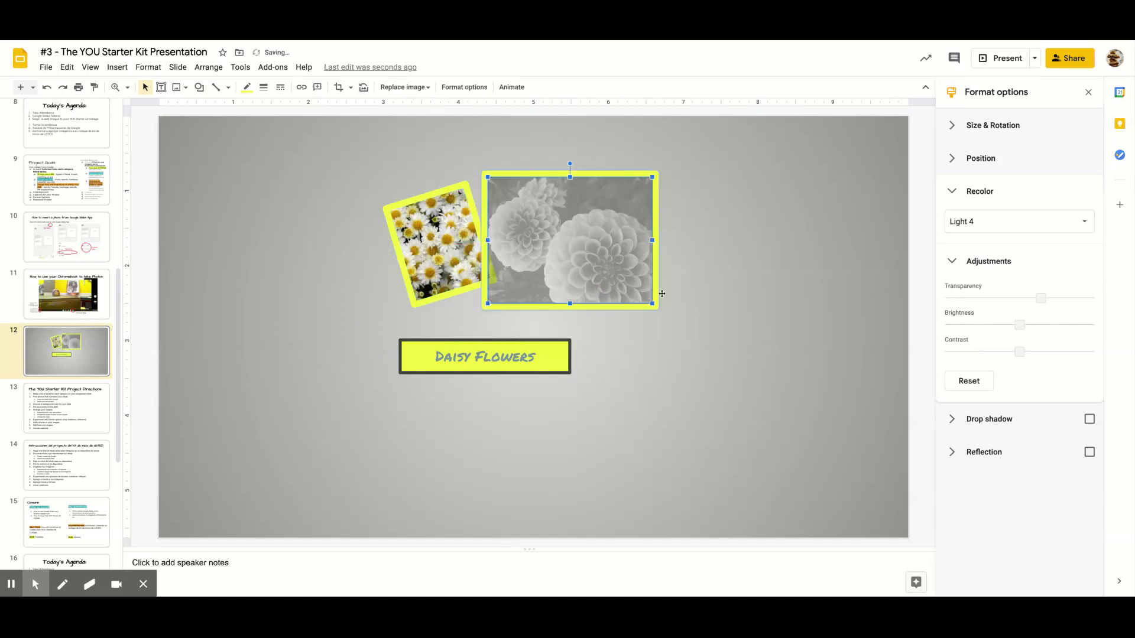
{"action": "left_click_drag", "start_coordinate": [1040, 296], "coordinate": [949, 298]}
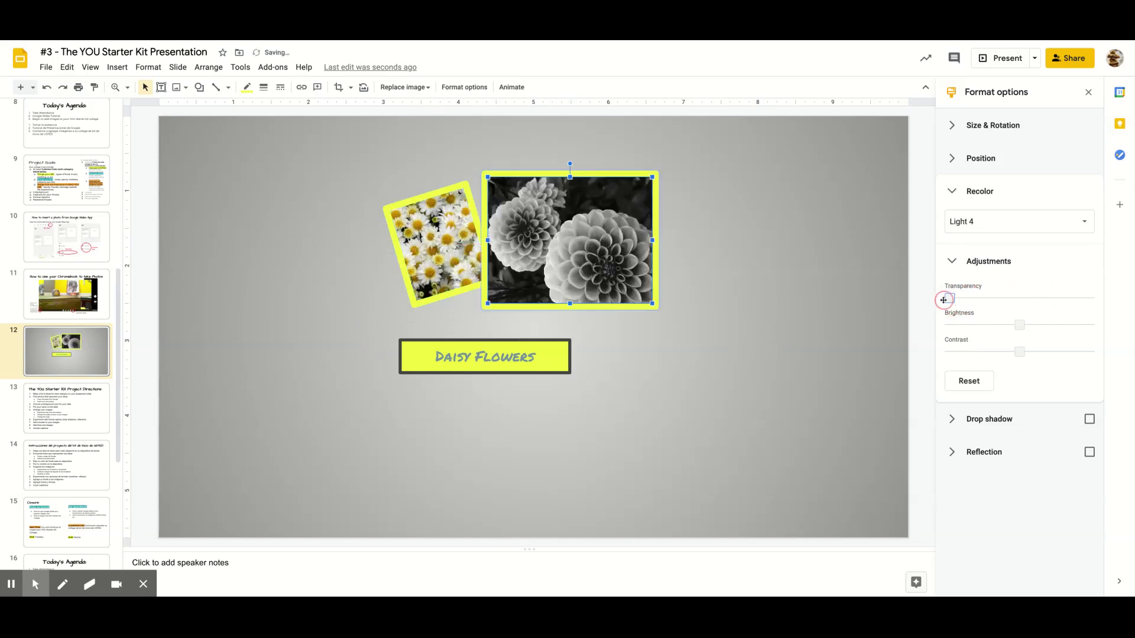
{"action": "left_click_drag", "start_coordinate": [1019, 324], "coordinate": [1037, 325]}
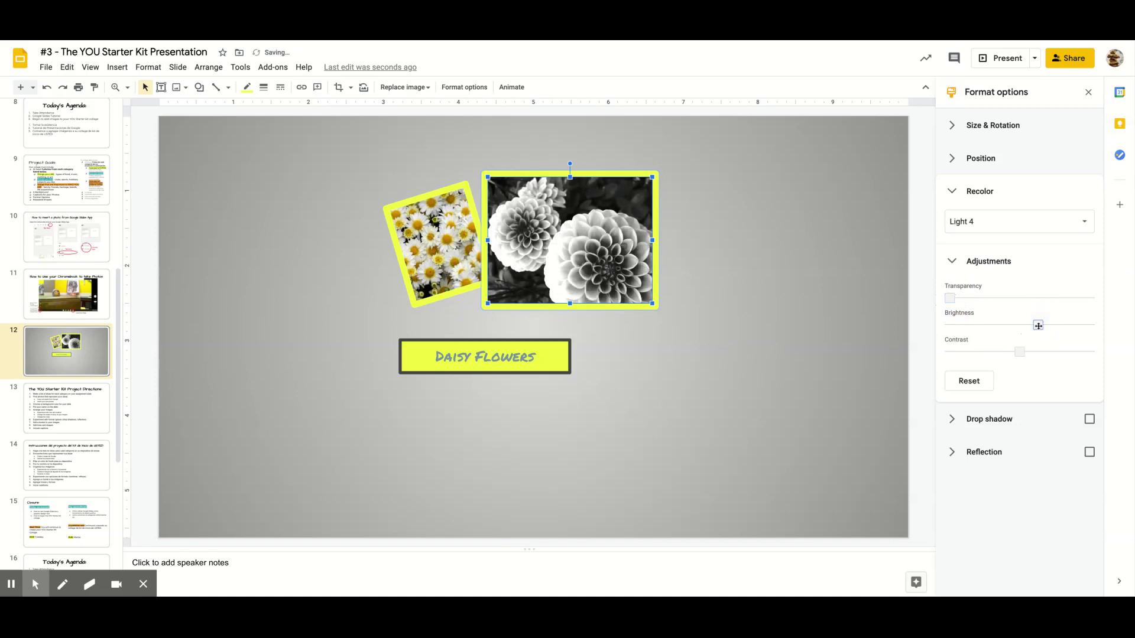
Add a drop shadow to the dahlia photo, change its angle, and colour it black.
{"action": "left_click", "coordinate": [953, 418]}
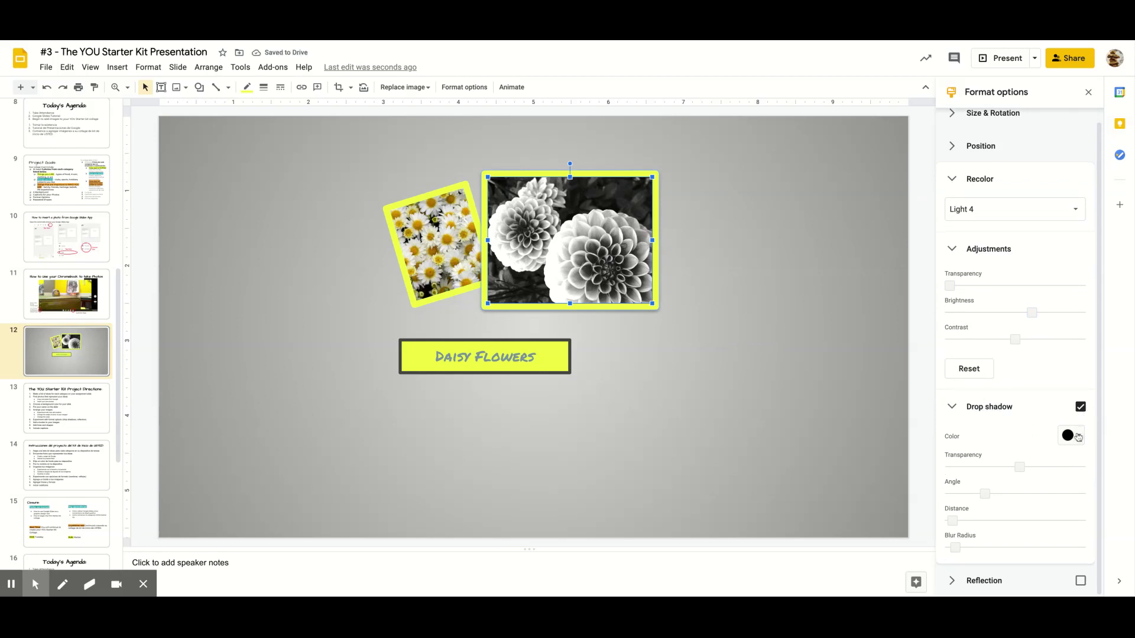
{"action": "left_click_drag", "start_coordinate": [986, 494], "coordinate": [964, 547]}
{"action": "left_click", "coordinate": [1074, 438]}
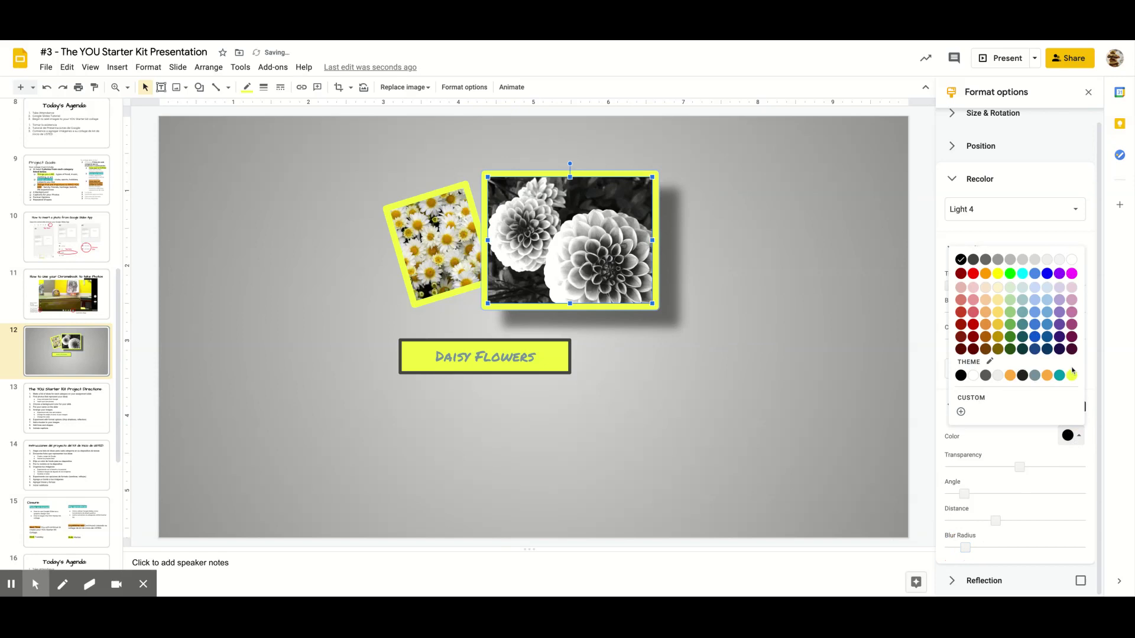
{"action": "left_click", "coordinate": [1074, 377]}
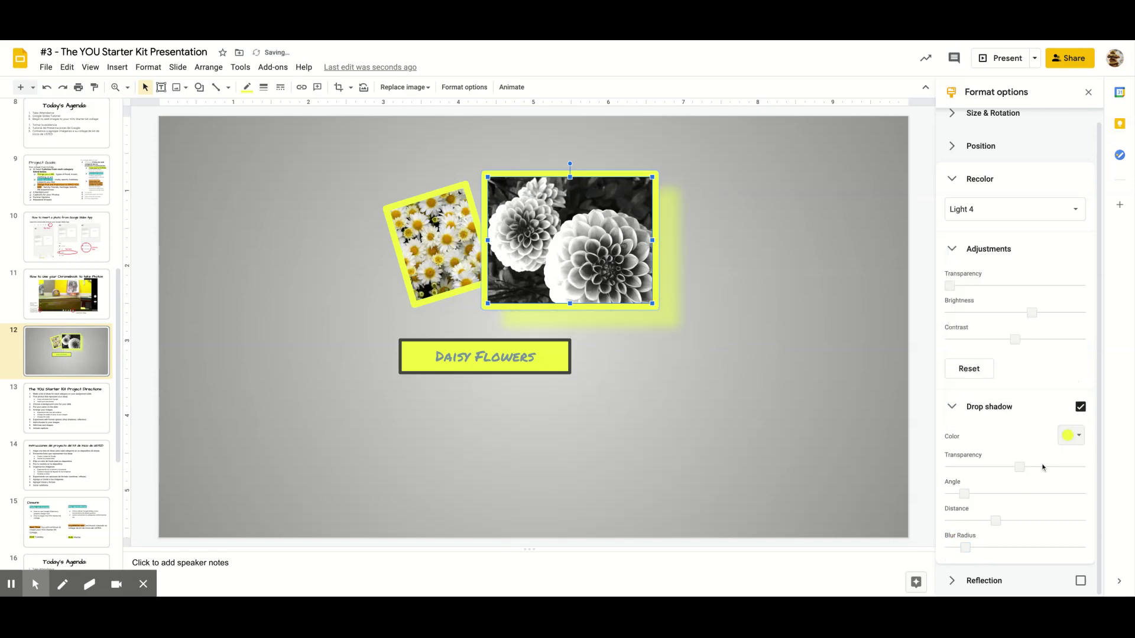
{"action": "left_click", "coordinate": [1075, 439]}
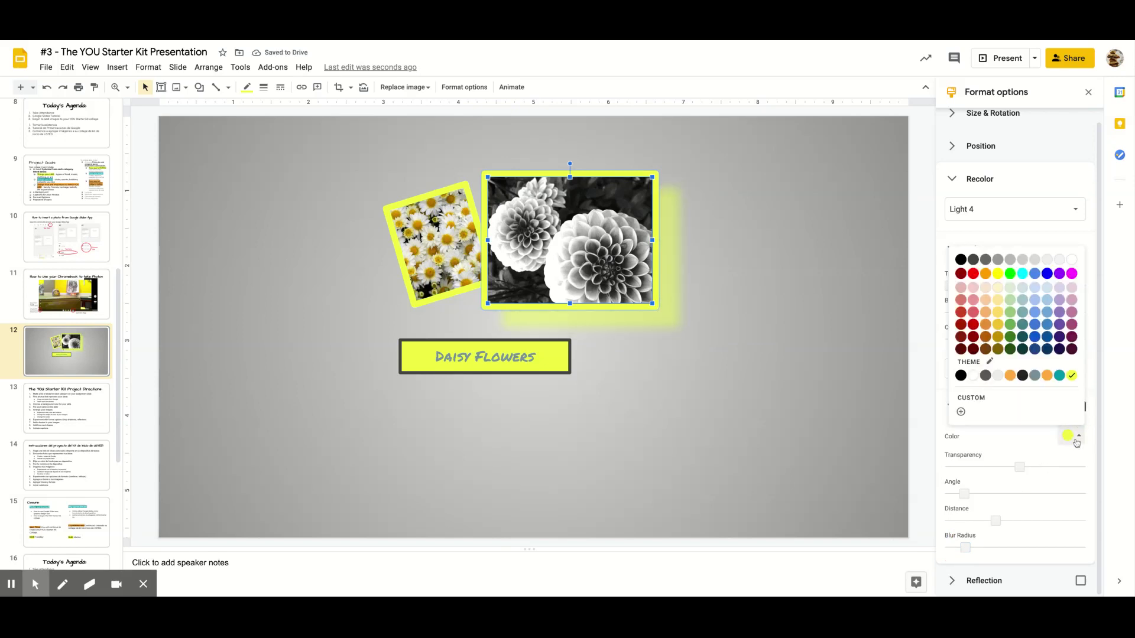
{"action": "left_click", "coordinate": [998, 260]}
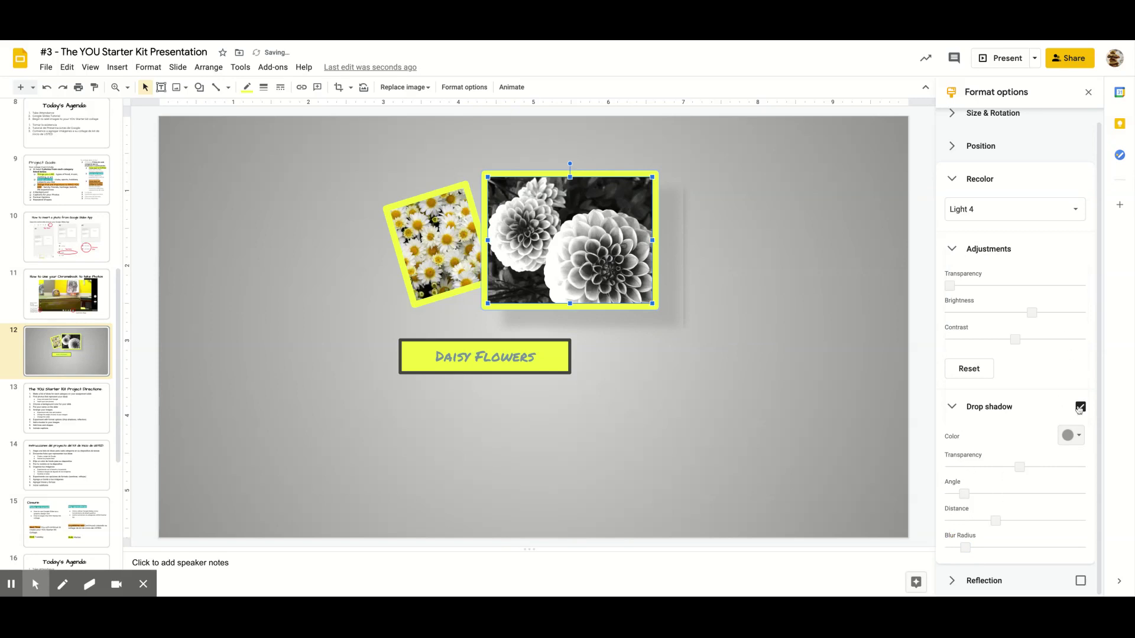
{"action": "left_click", "coordinate": [1075, 437]}
{"action": "left_click", "coordinate": [960, 259]}
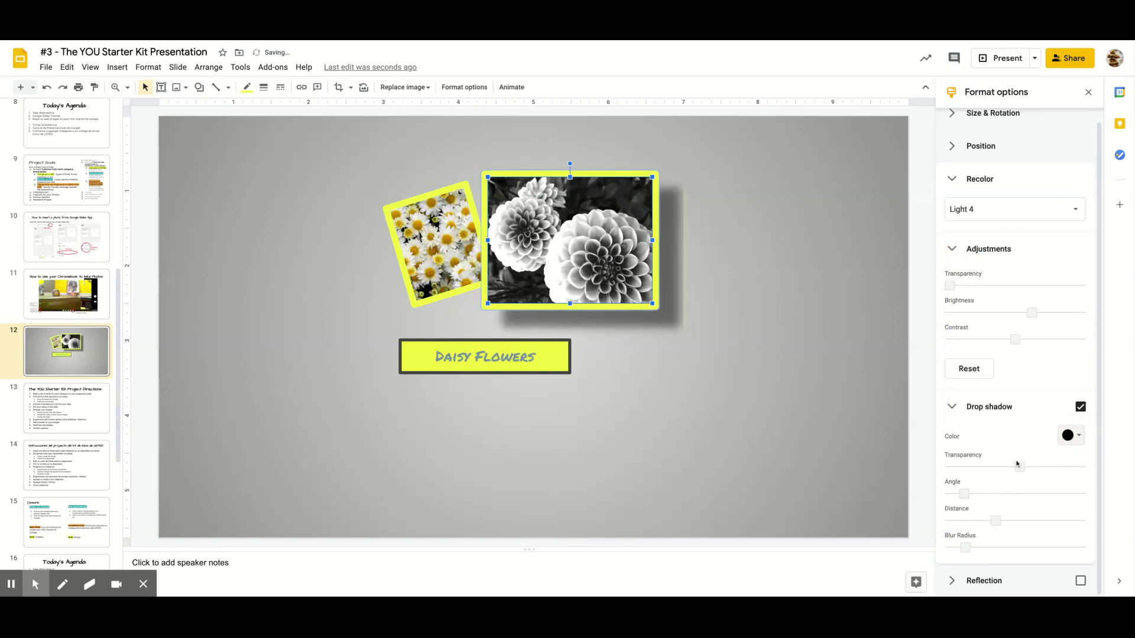
{"action": "left_click", "coordinate": [951, 409]}
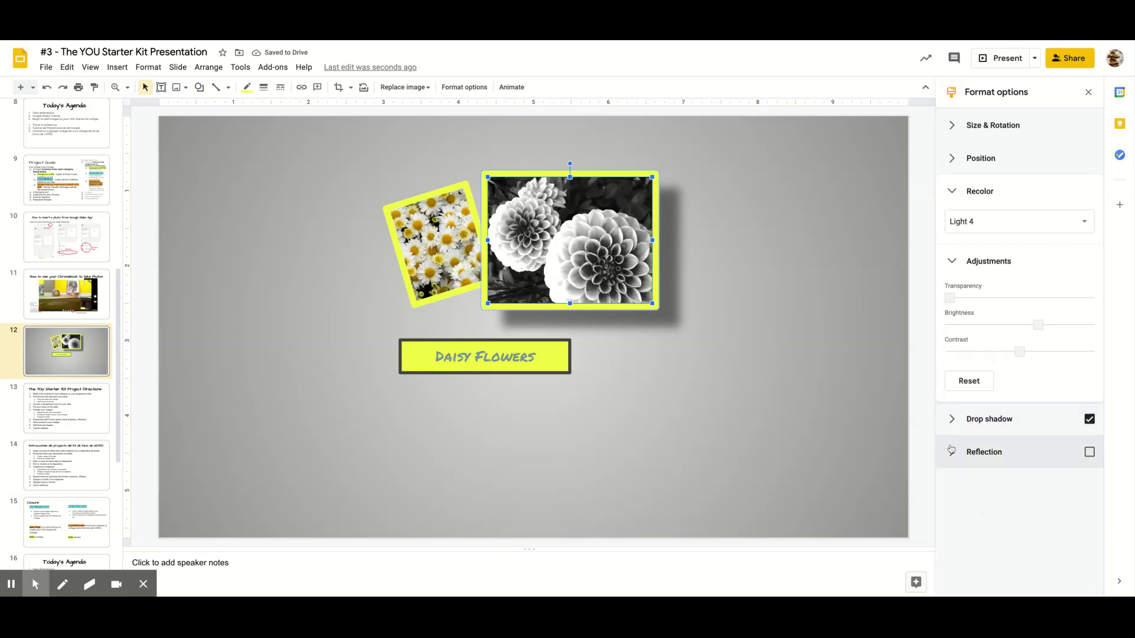
Try a 25% transparent reflection, remove it, and go to the Project Goals slide.
{"action": "left_click", "coordinate": [951, 456]}
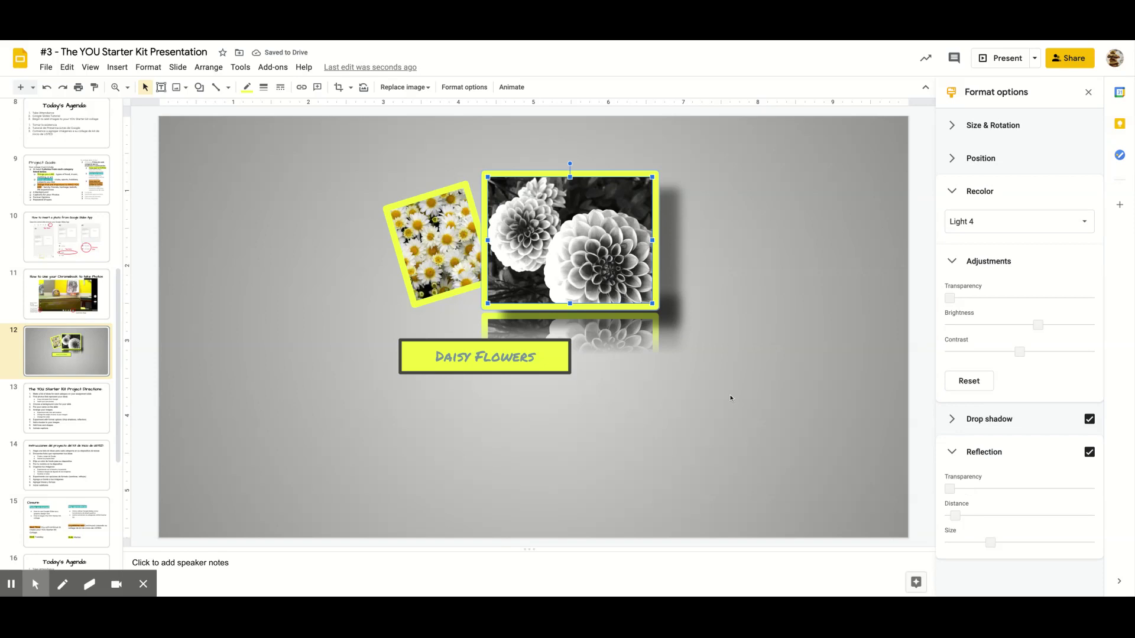
{"action": "left_click_drag", "start_coordinate": [949, 489], "coordinate": [1043, 543]}
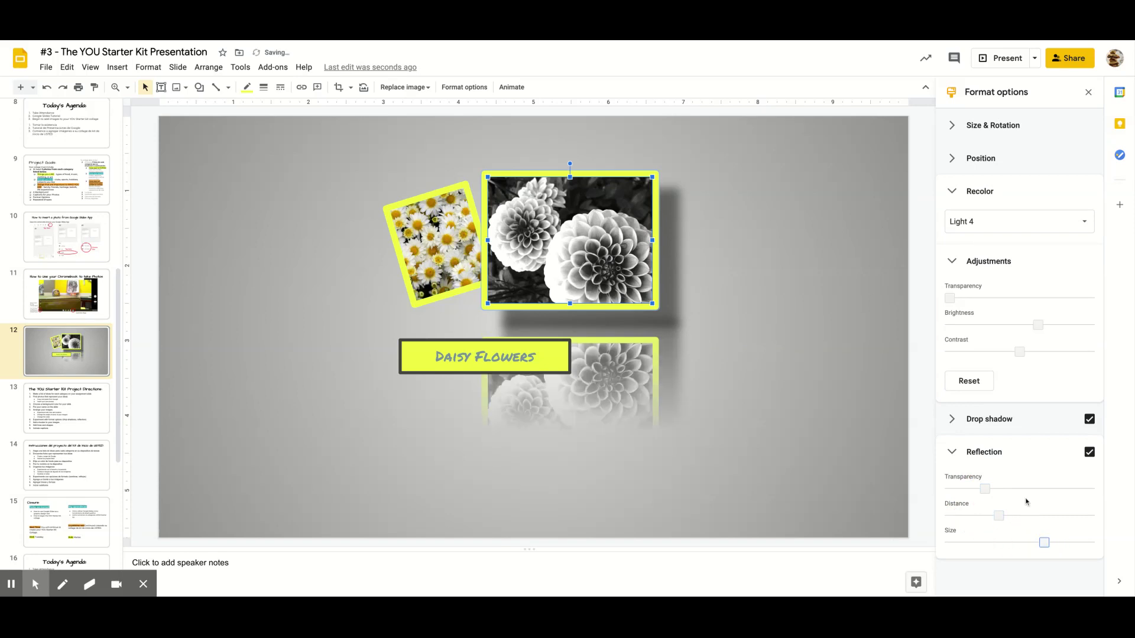
{"action": "left_click", "coordinate": [1089, 453]}
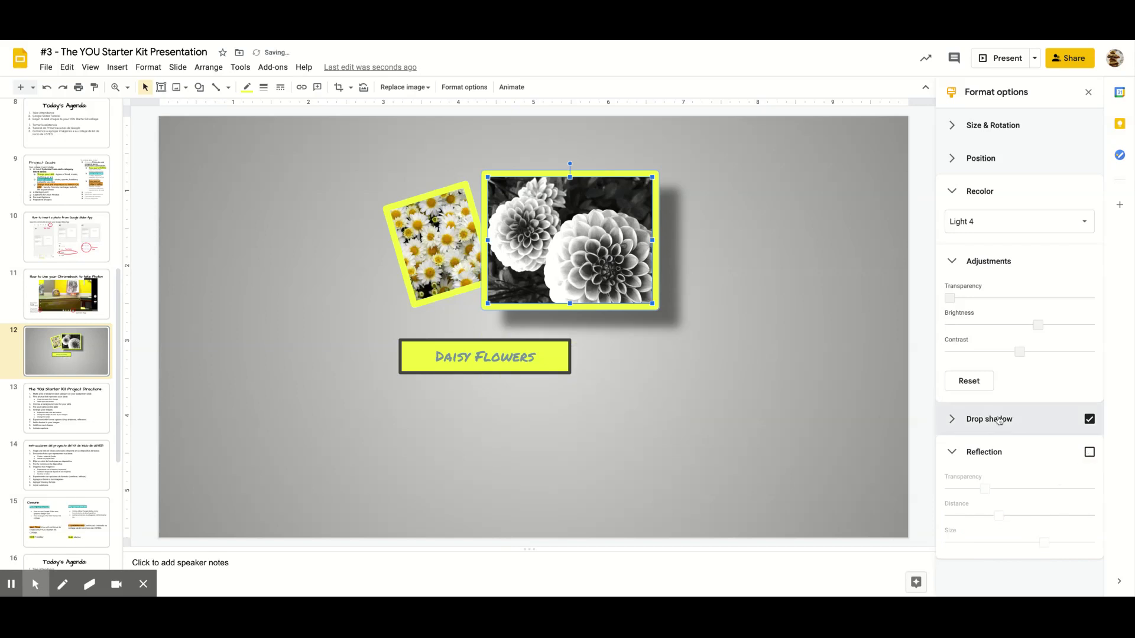
{"action": "left_click", "coordinate": [49, 194]}
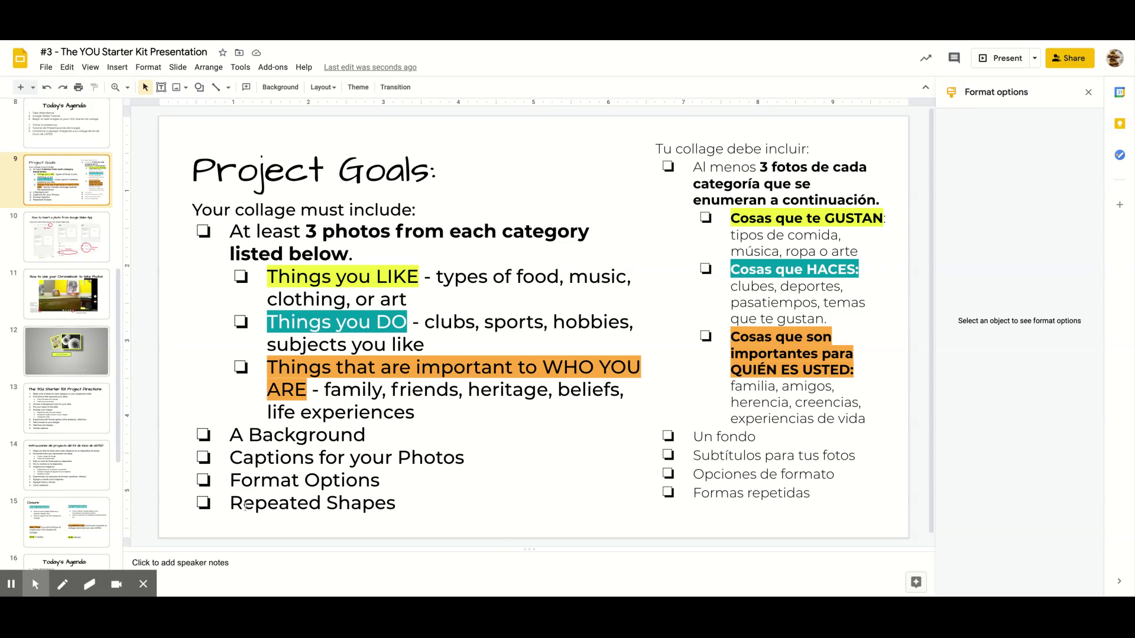
Highlight the 'Repeated Shapes' goal on slide 9, then return to slide 12.
{"action": "left_click_drag", "start_coordinate": [242, 503], "coordinate": [340, 506]}
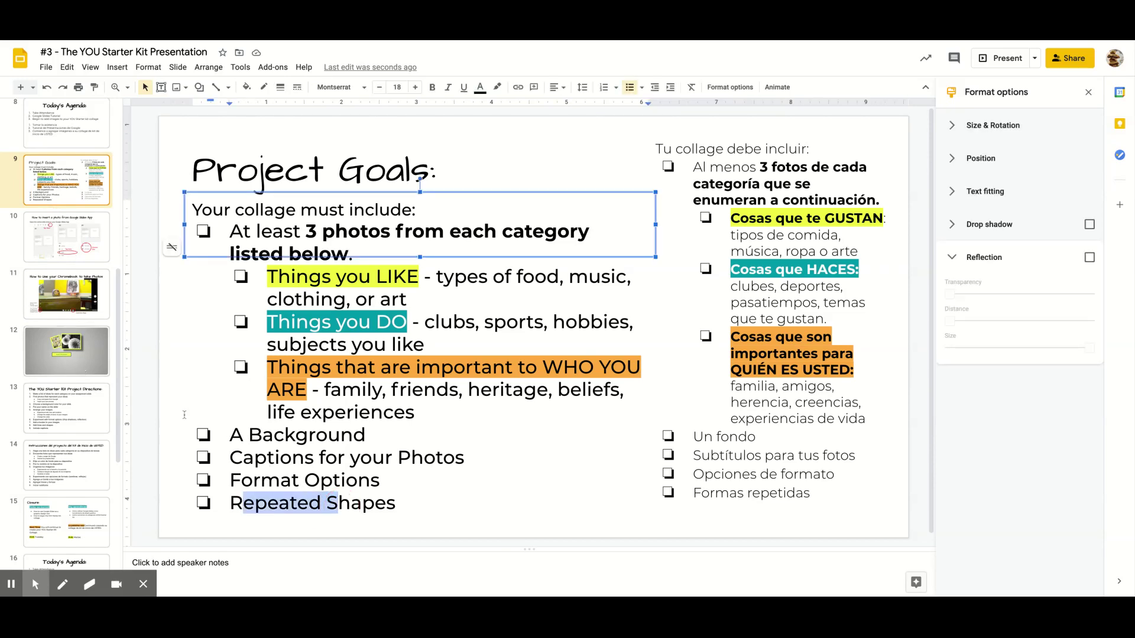
{"action": "left_click", "coordinate": [92, 369]}
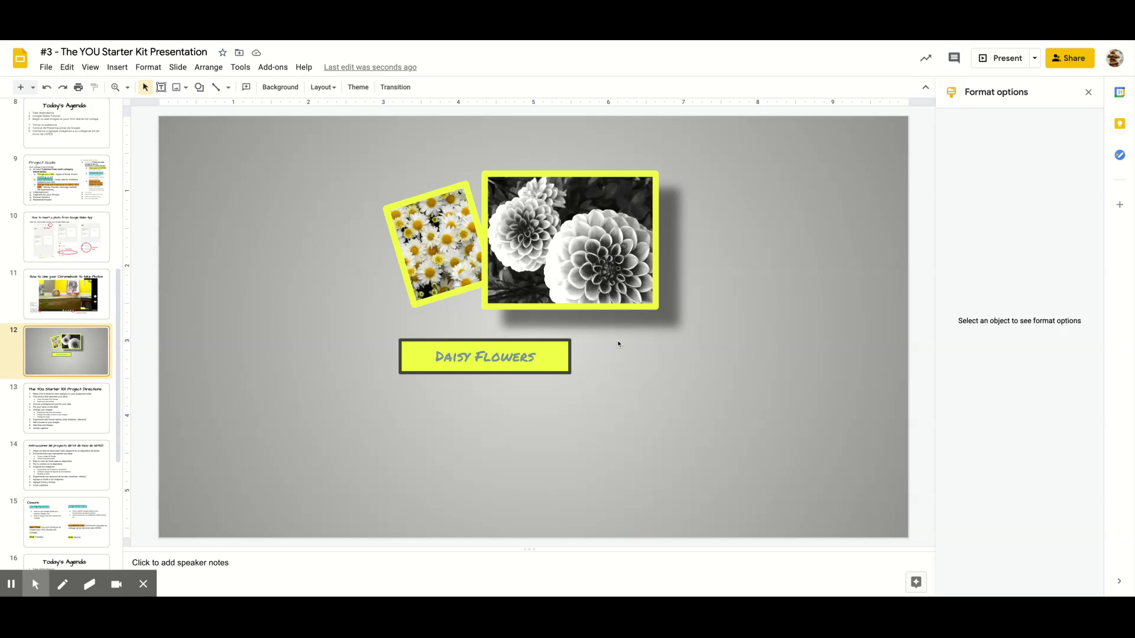
Draw a five-point star near the top-left corner of slide 12.
{"action": "left_click", "coordinate": [199, 89]}
{"action": "mouse_move", "coordinate": [218, 114]}
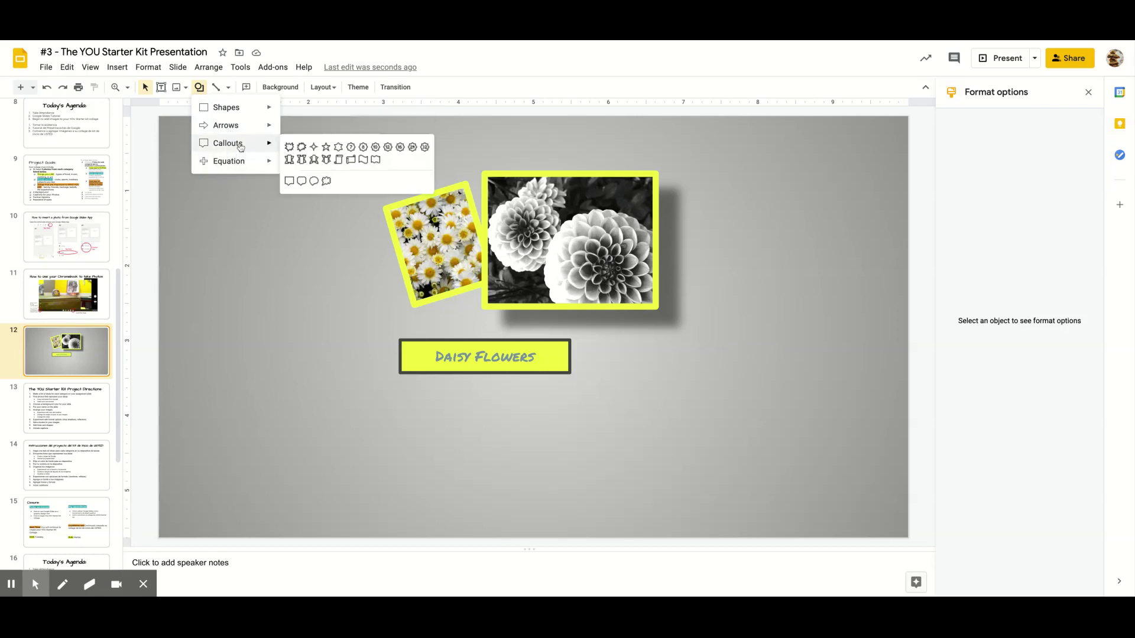
{"action": "left_click", "coordinate": [325, 148]}
{"action": "left_click_drag", "start_coordinate": [223, 154], "coordinate": [294, 218]}
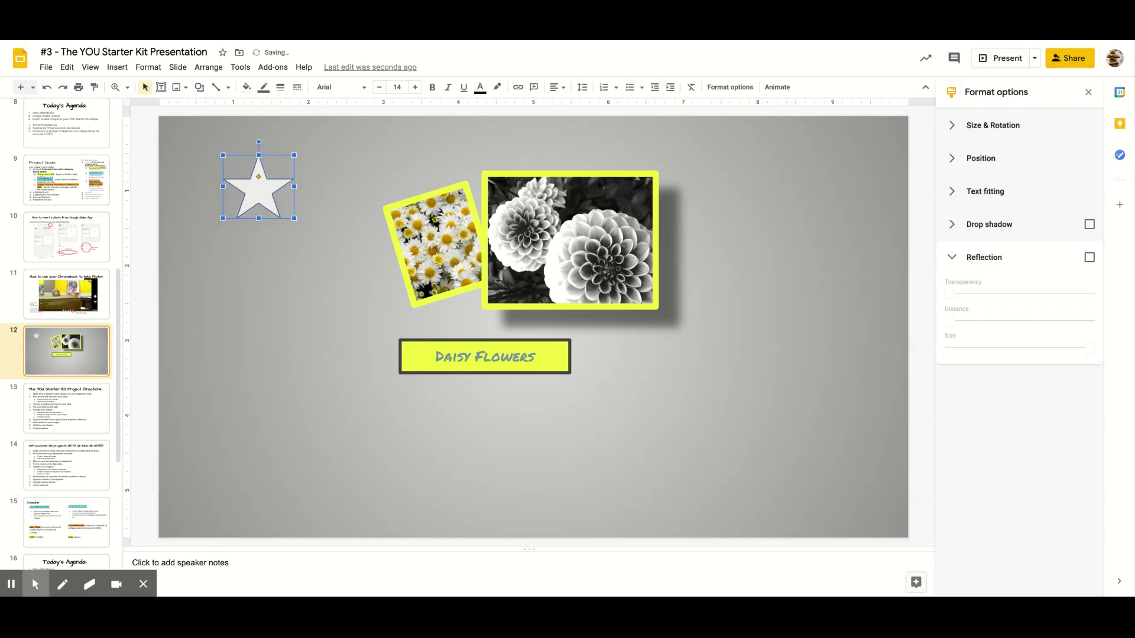
Give the star an 8px yellow outline.
{"action": "left_click", "coordinate": [247, 87]}
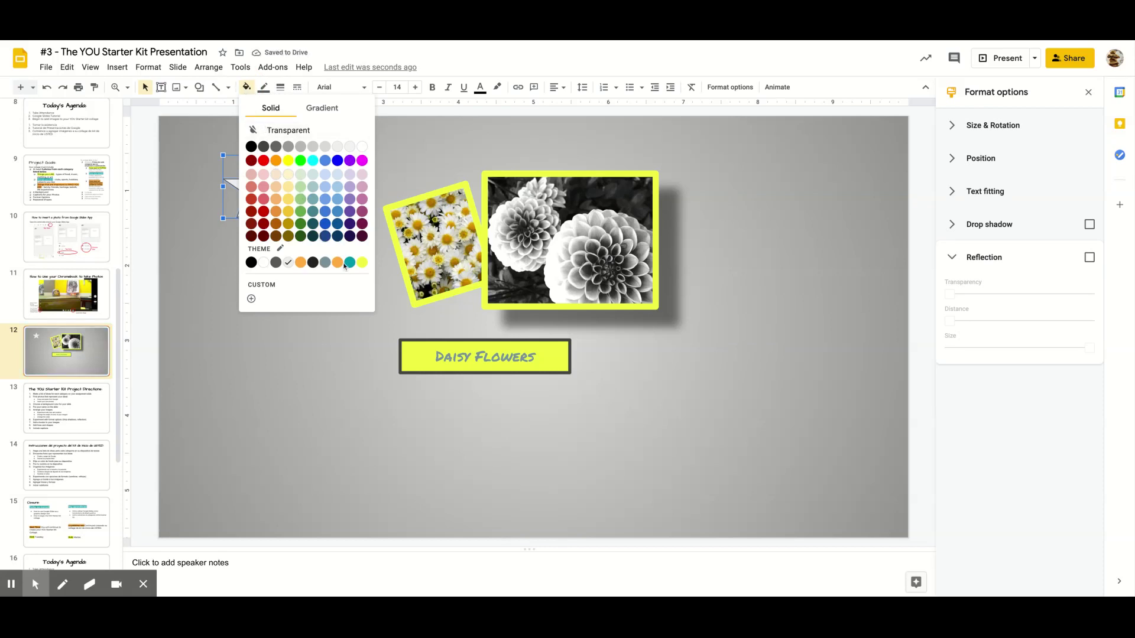
{"action": "left_click", "coordinate": [265, 89]}
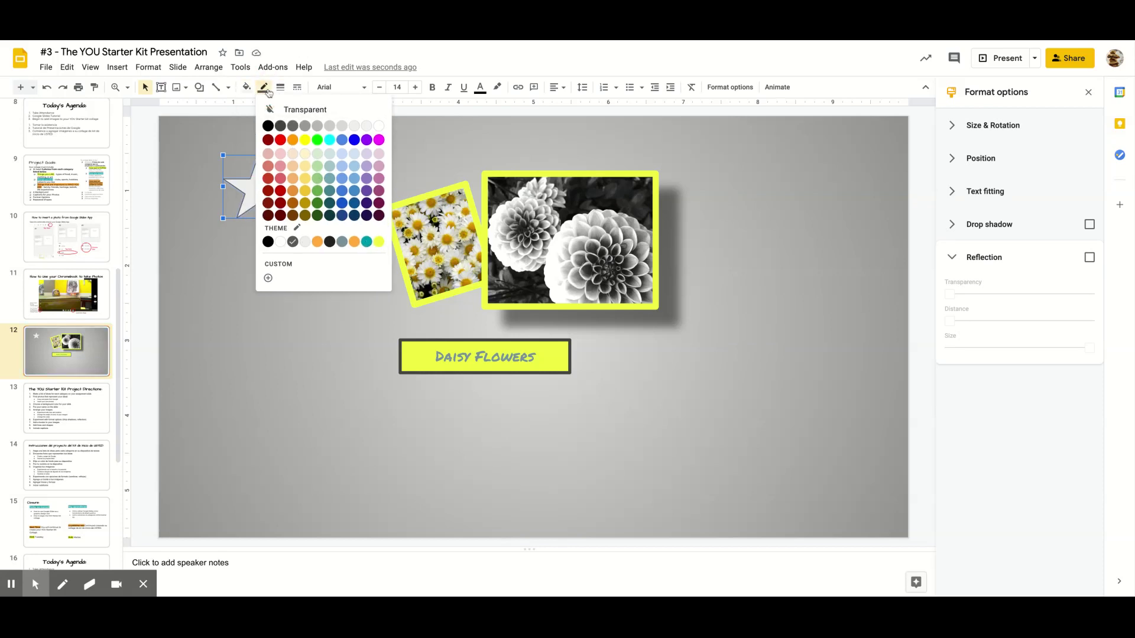
{"action": "left_click", "coordinate": [379, 241]}
{"action": "left_click", "coordinate": [280, 86]}
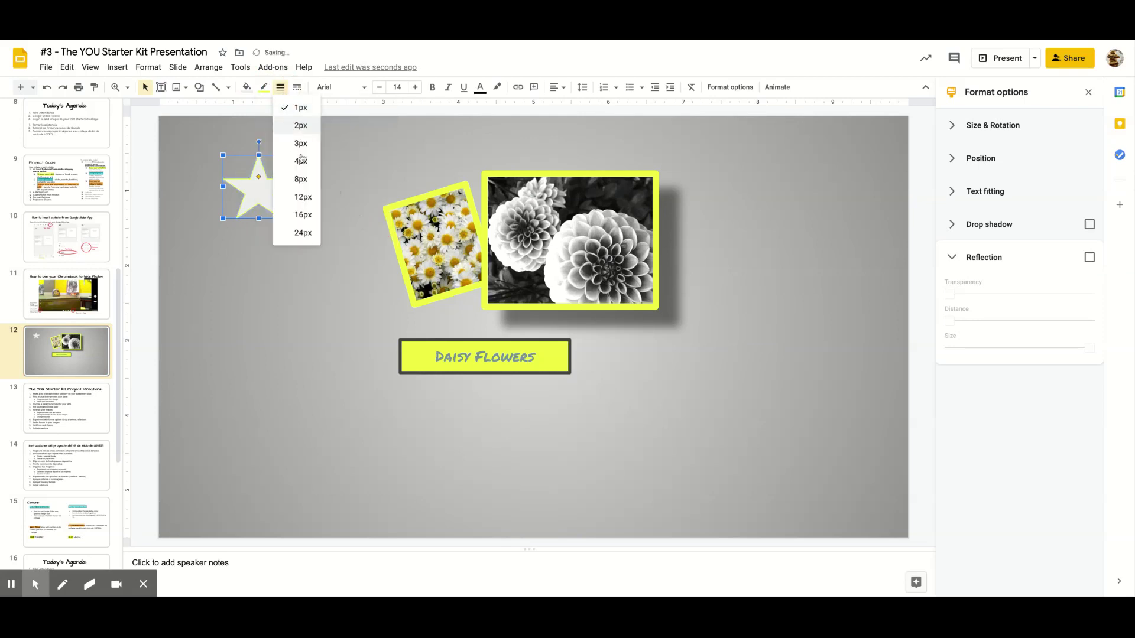
{"action": "left_click", "coordinate": [302, 167]}
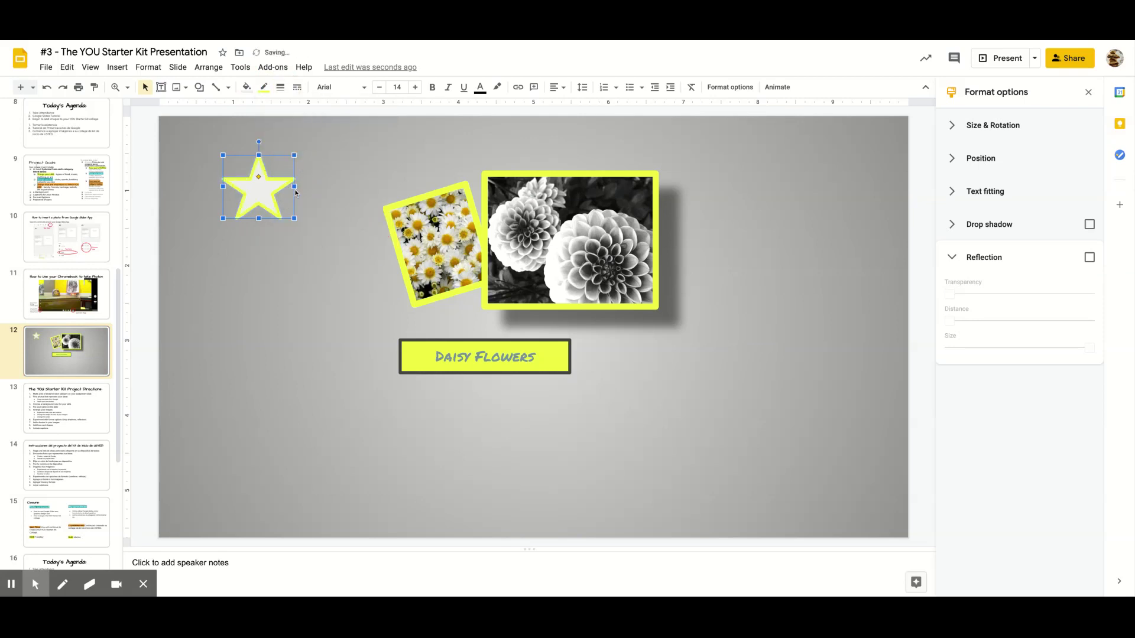
Nudge the star down and right, then check slide 11 and return.
{"action": "left_click_drag", "start_coordinate": [268, 188], "coordinate": [273, 226]}
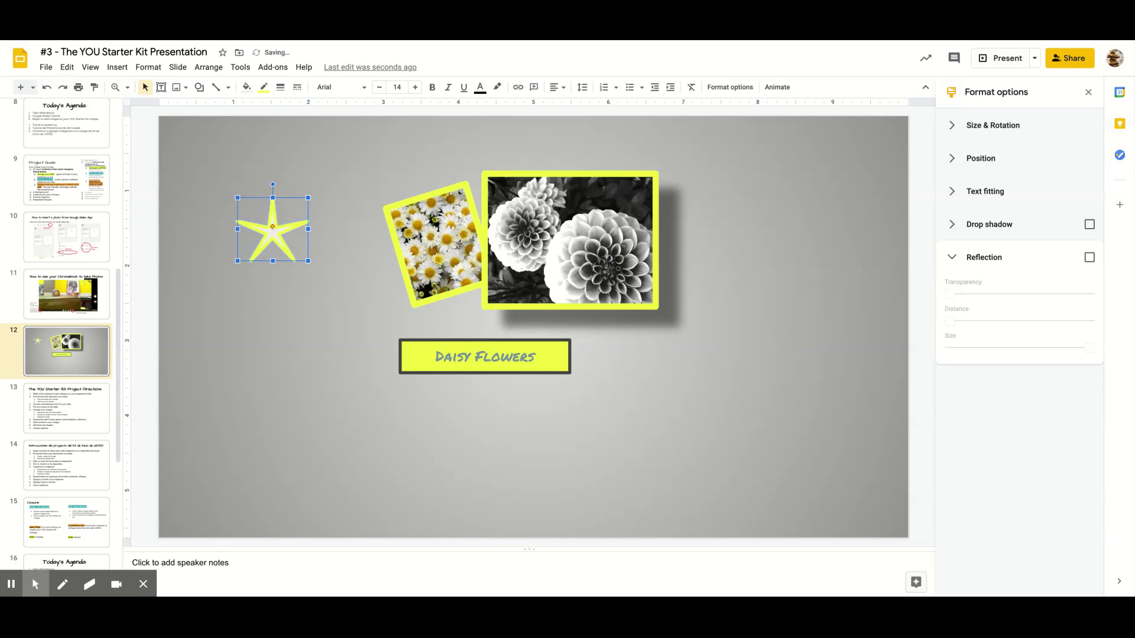
{"action": "left_click", "coordinate": [66, 294]}
{"action": "left_click", "coordinate": [92, 354]}
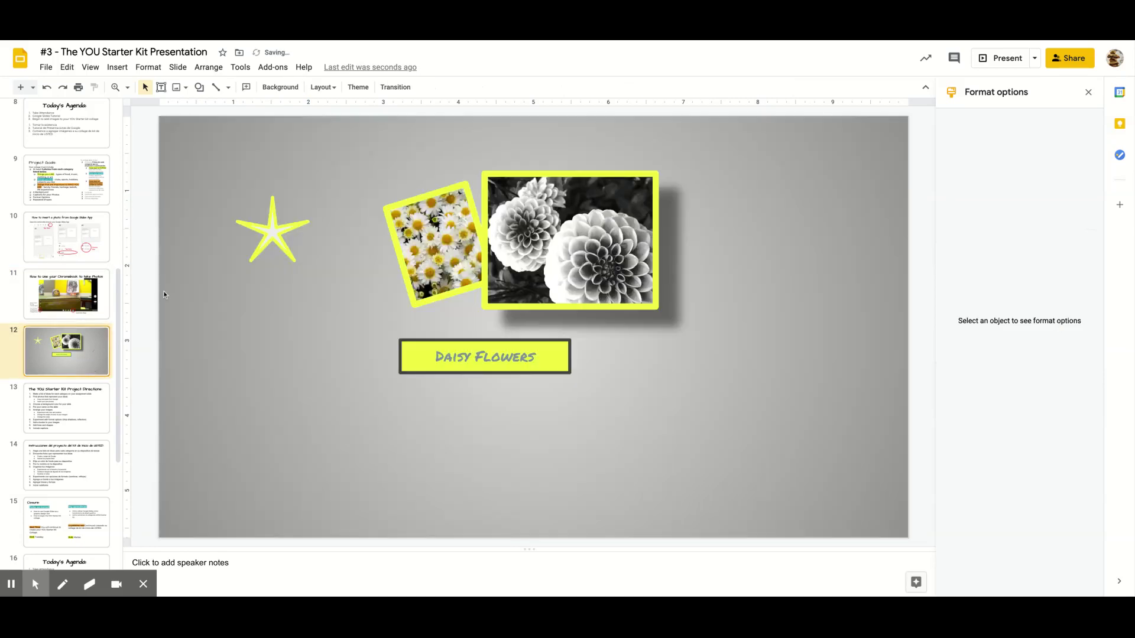
Shrink the star, paste a copy just to its right, and select both stars.
{"action": "left_click", "coordinate": [274, 232]}
{"action": "left_click_drag", "start_coordinate": [309, 261], "coordinate": [256, 212]}
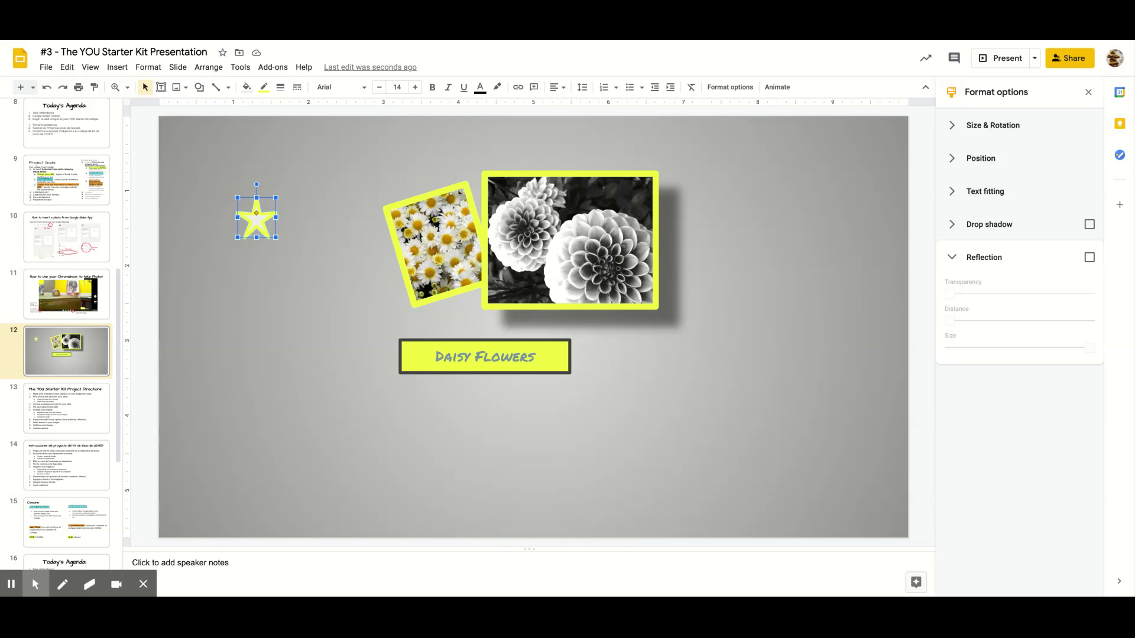
{"action": "key", "text": "ctrl+c"}
{"action": "key", "text": "ctrl+v"}
{"action": "key", "text": "ctrl+v"}
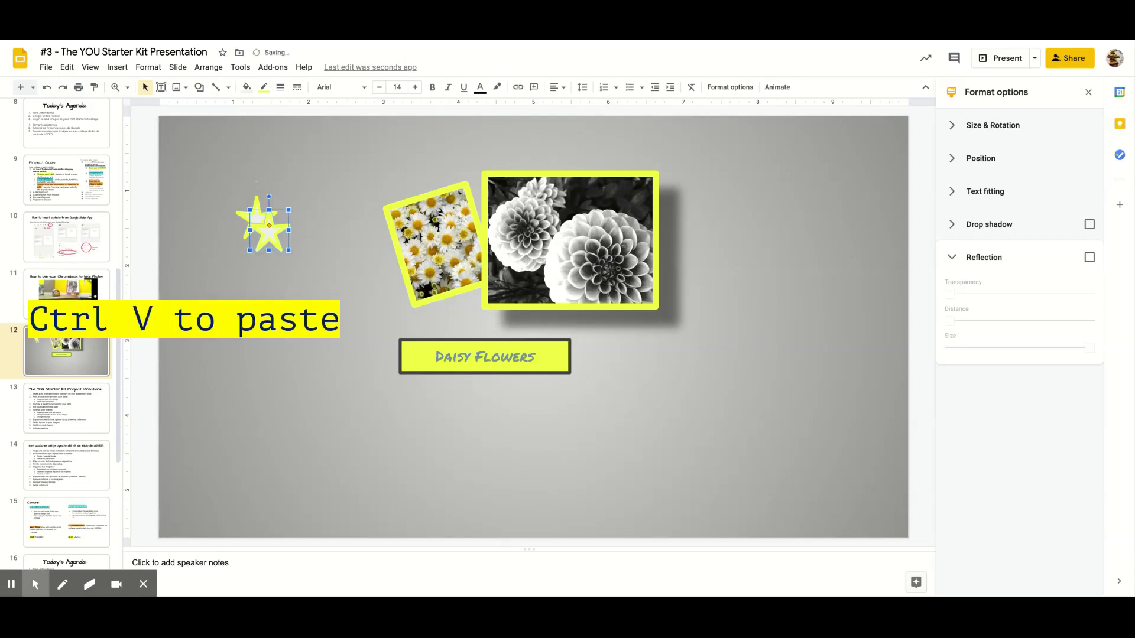
{"action": "left_click_drag", "start_coordinate": [271, 235], "coordinate": [303, 221]}
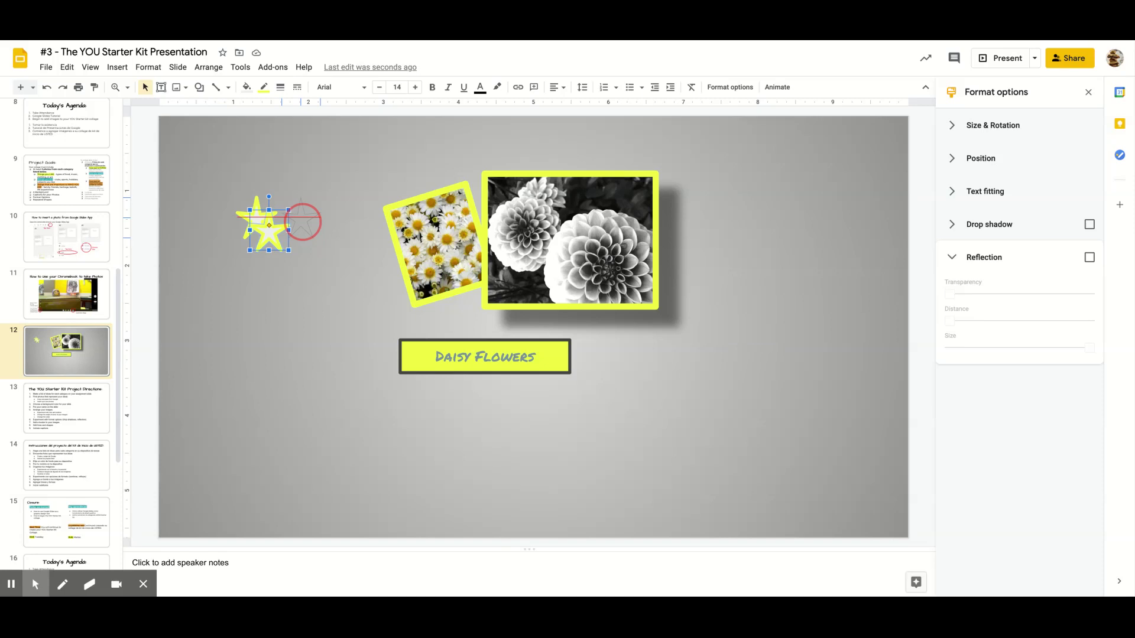
{"action": "left_click_drag", "start_coordinate": [302, 223], "coordinate": [302, 218]}
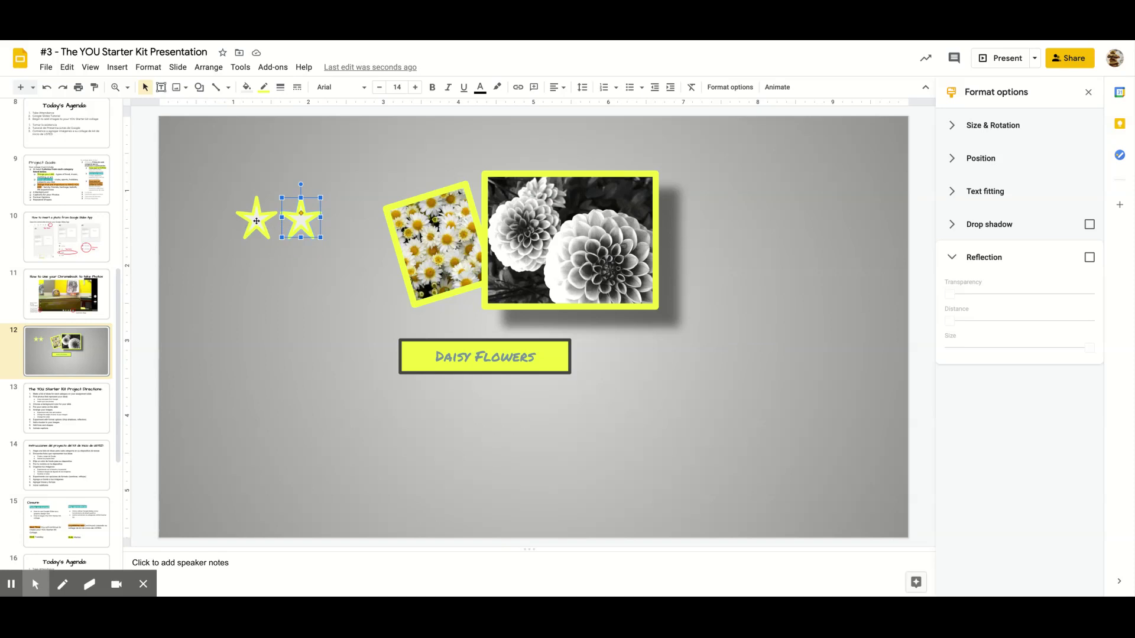
{"action": "left_click", "coordinate": [257, 223], "text": "shift"}
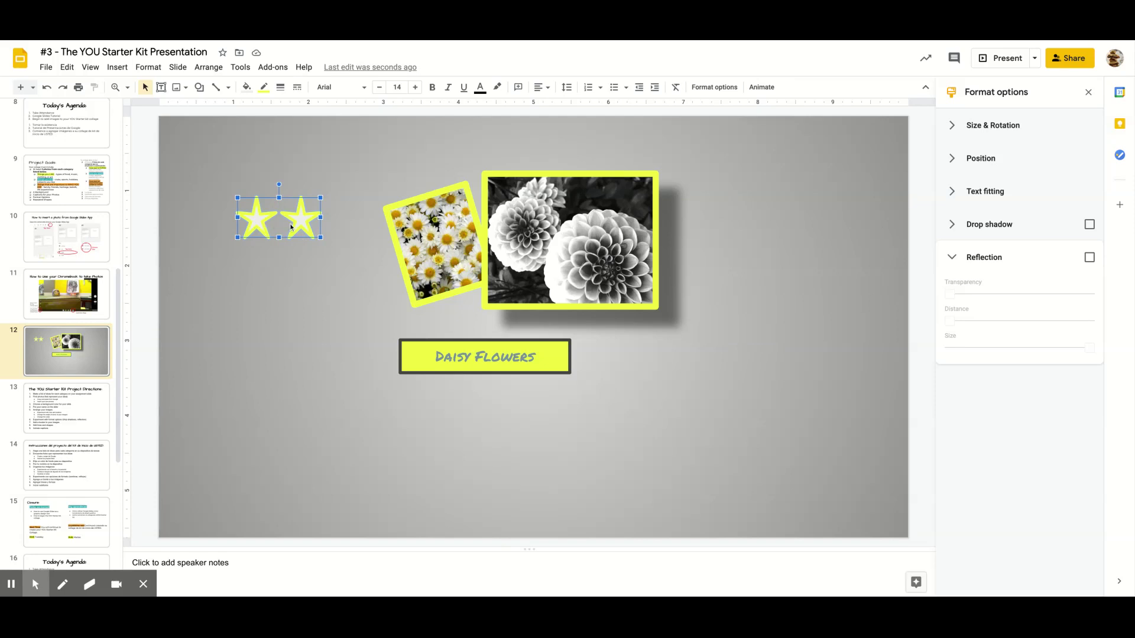
Duplicate the star pair down into two columns of four, then select all eight stars.
{"action": "key", "text": "ctrl+d"}
{"action": "left_click_drag", "start_coordinate": [312, 233], "coordinate": [300, 260]}
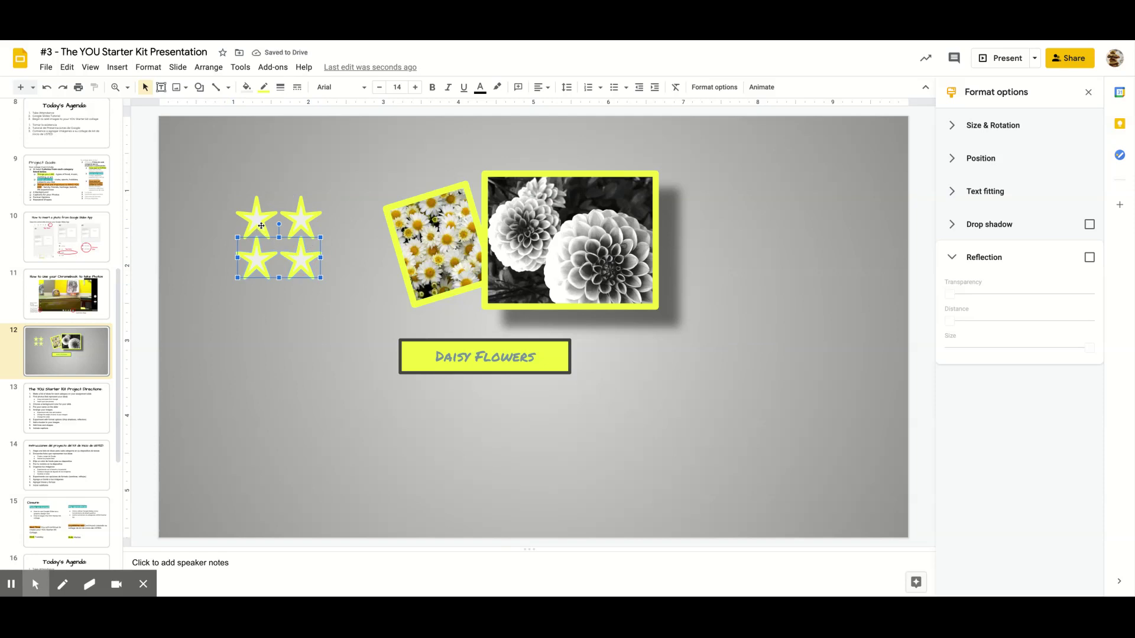
{"action": "left_click", "coordinate": [261, 226], "text": "shift"}
{"action": "left_click", "coordinate": [300, 226], "text": "shift"}
{"action": "key", "text": "ctrl+d"}
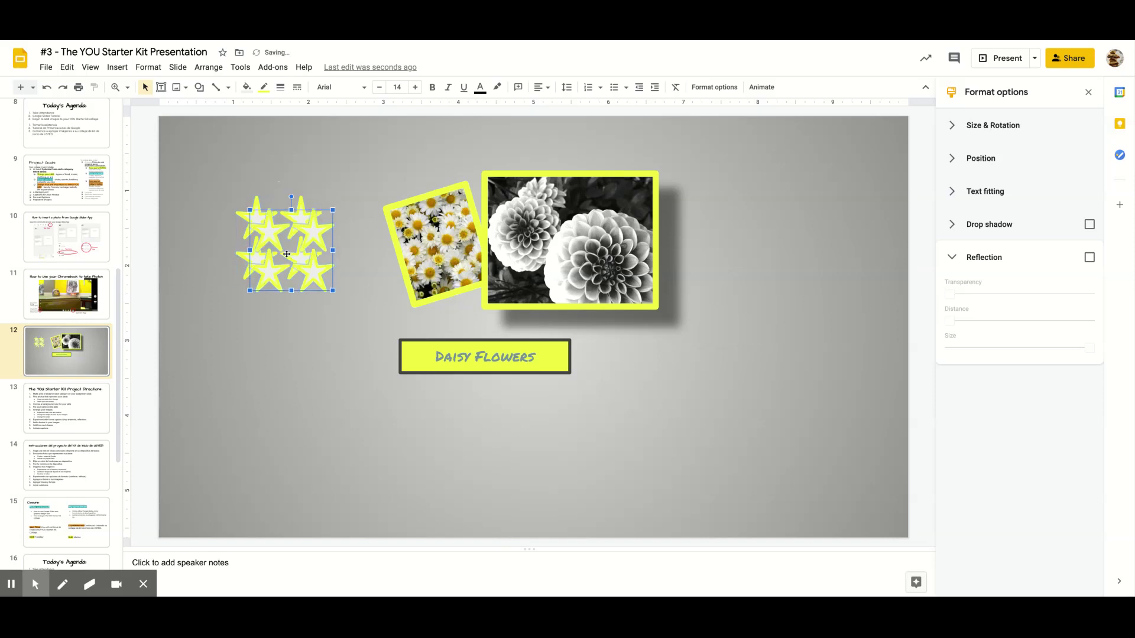
{"action": "left_click", "coordinate": [312, 271]}
{"action": "left_click_drag", "start_coordinate": [312, 272], "coordinate": [299, 343]}
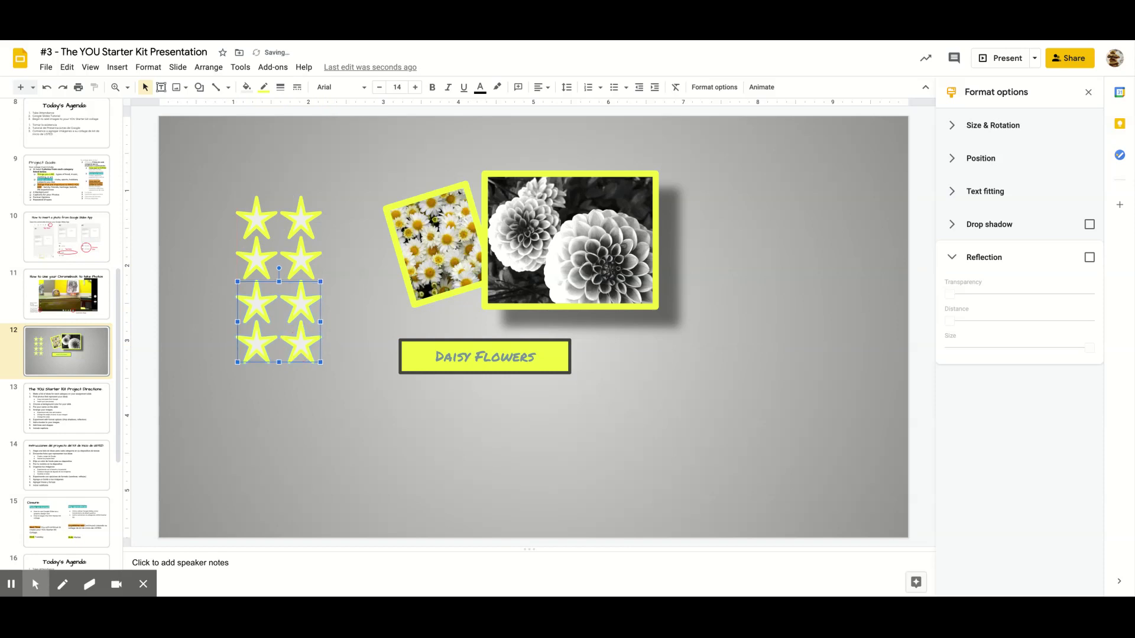
{"action": "left_click", "coordinate": [228, 192]}
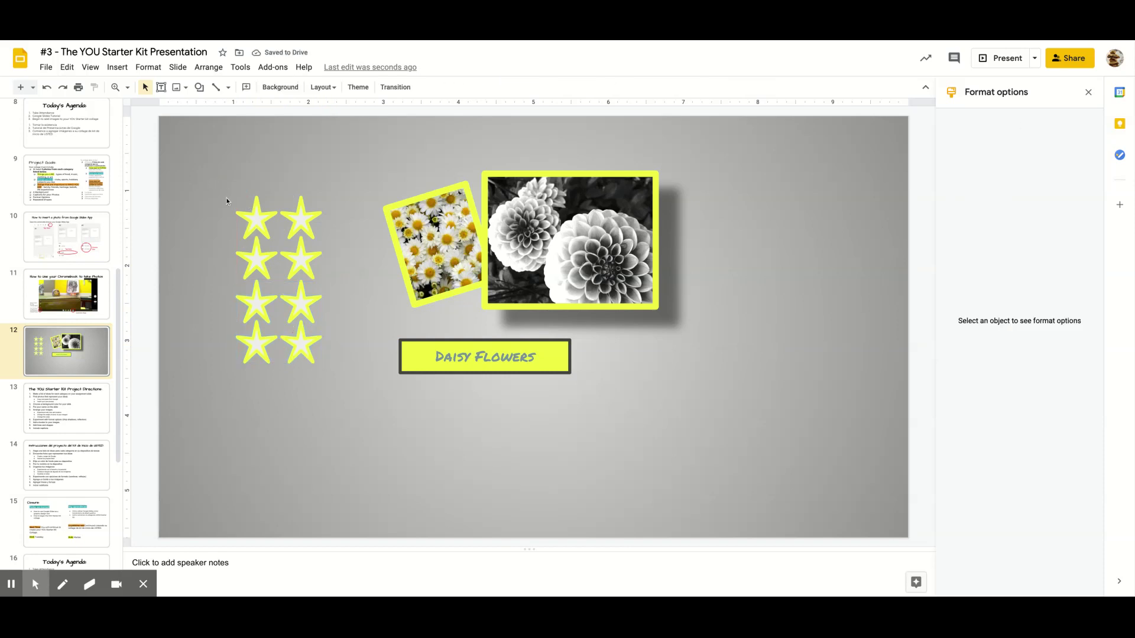
{"action": "left_click_drag", "start_coordinate": [218, 186], "coordinate": [336, 385]}
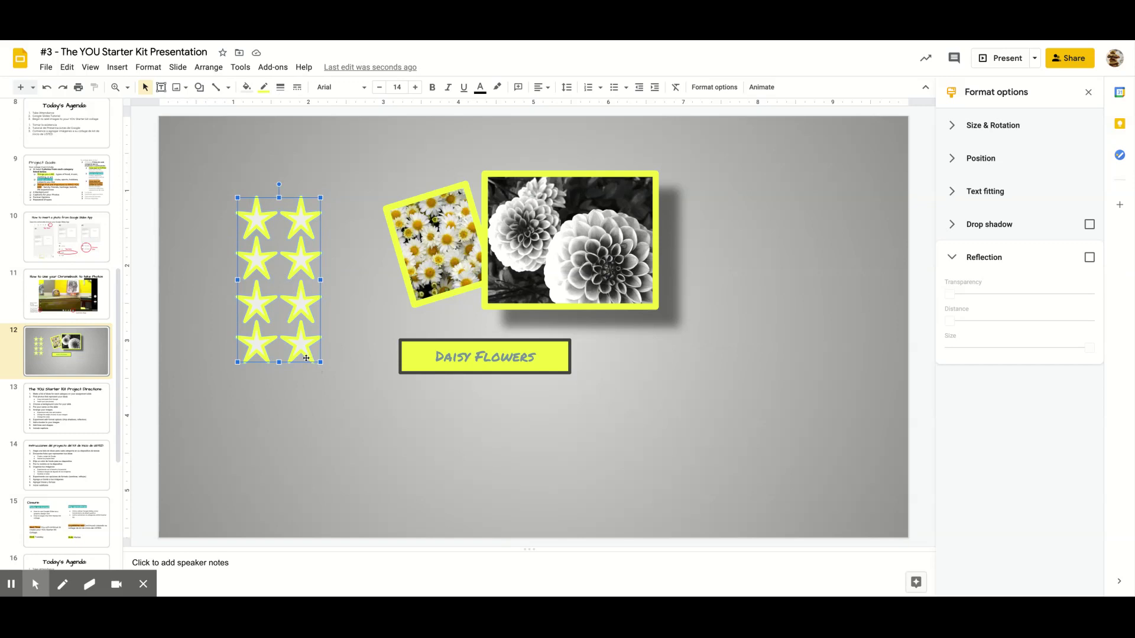
Duplicate the eight-star group to the lower right and paste another copy below the caption.
{"action": "key", "text": "ctrl+d"}
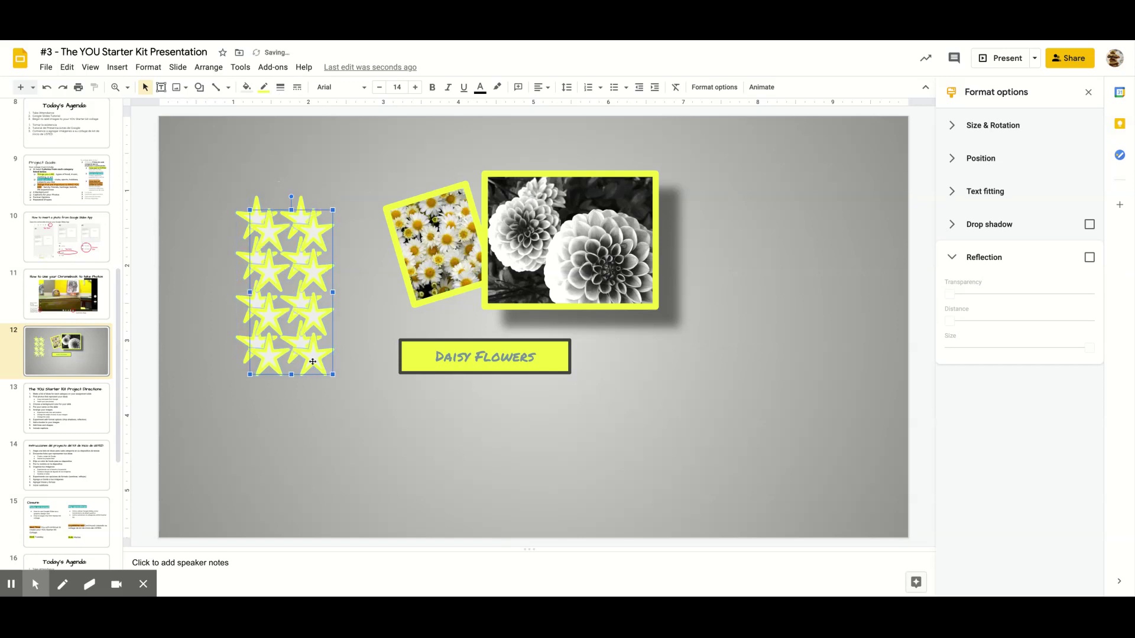
{"action": "left_click_drag", "start_coordinate": [735, 460], "coordinate": [790, 466]}
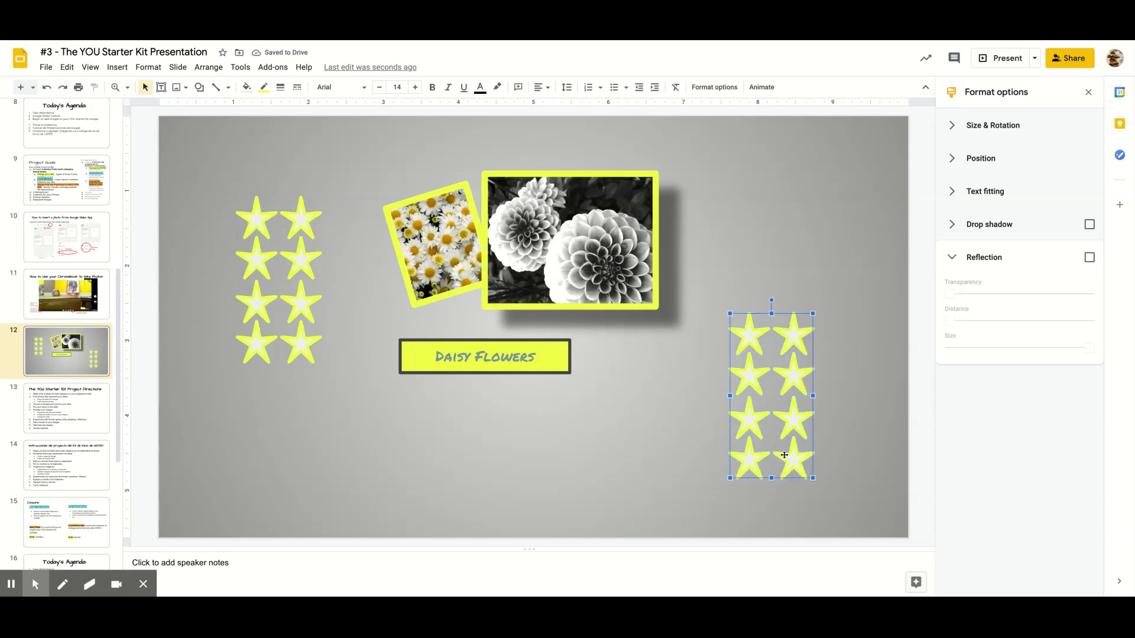
{"action": "key", "text": "ctrl+v"}
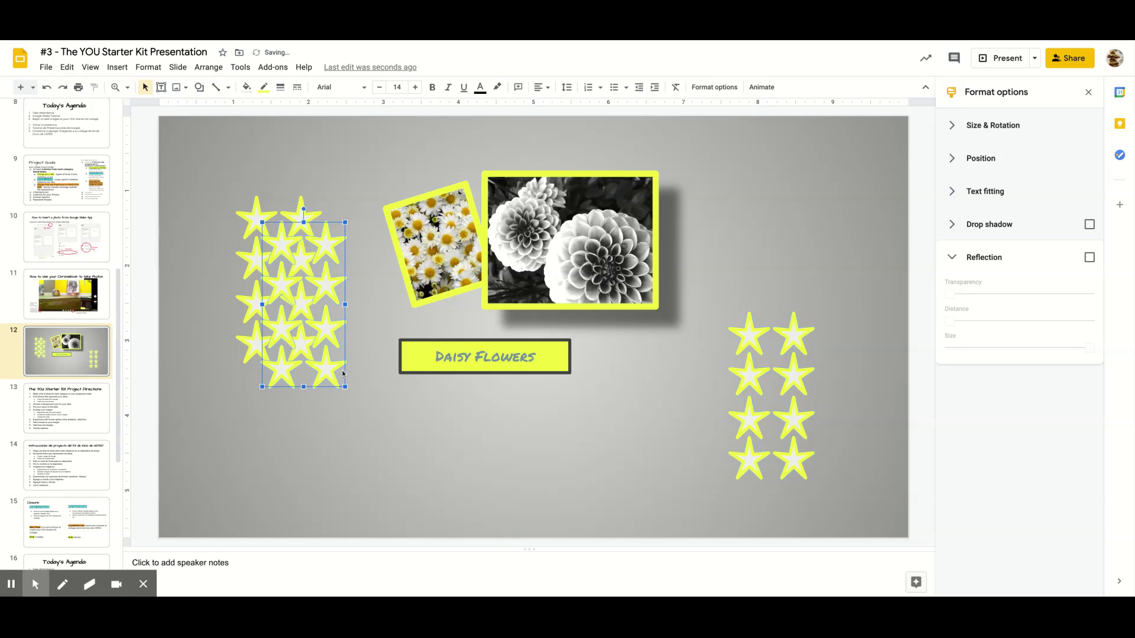
{"action": "left_click_drag", "start_coordinate": [323, 370], "coordinate": [606, 488]}
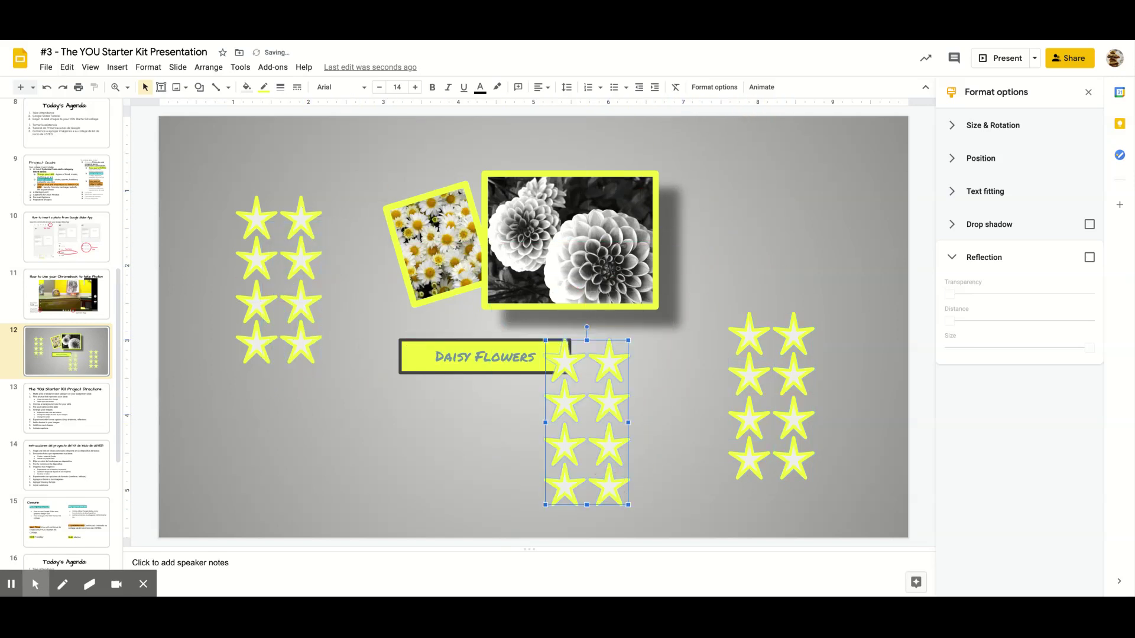
Send the pasted star group to the back, rotate it 90°, and enlarge it across the slide.
{"action": "right_click", "coordinate": [602, 405]}
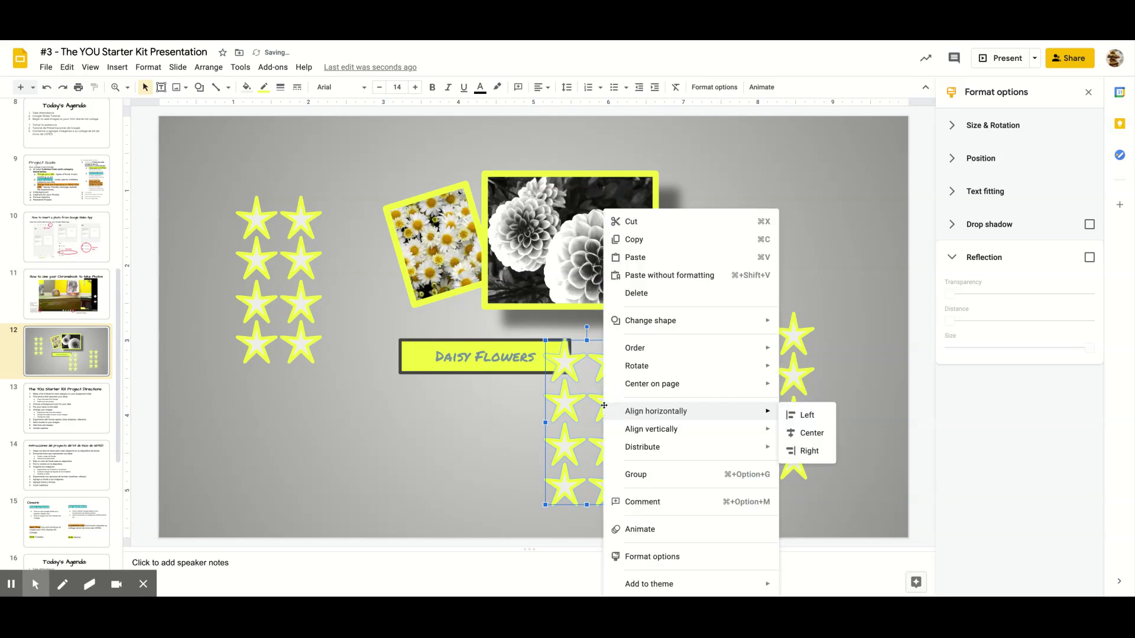
{"action": "mouse_move", "coordinate": [630, 385]}
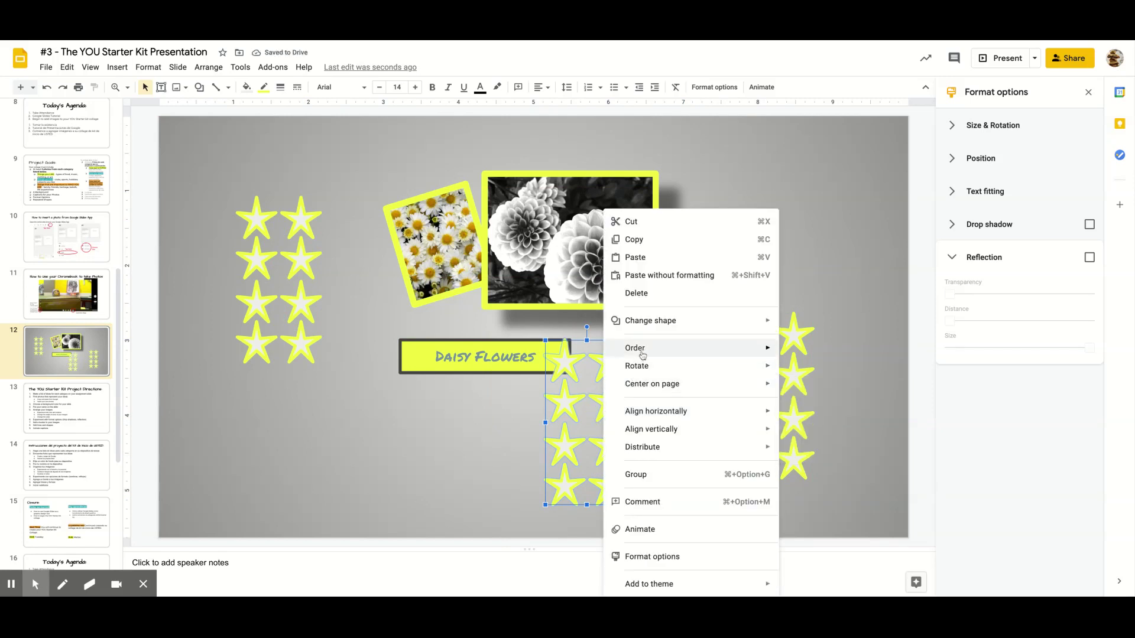
{"action": "mouse_move", "coordinate": [655, 353]}
{"action": "left_click", "coordinate": [807, 405]}
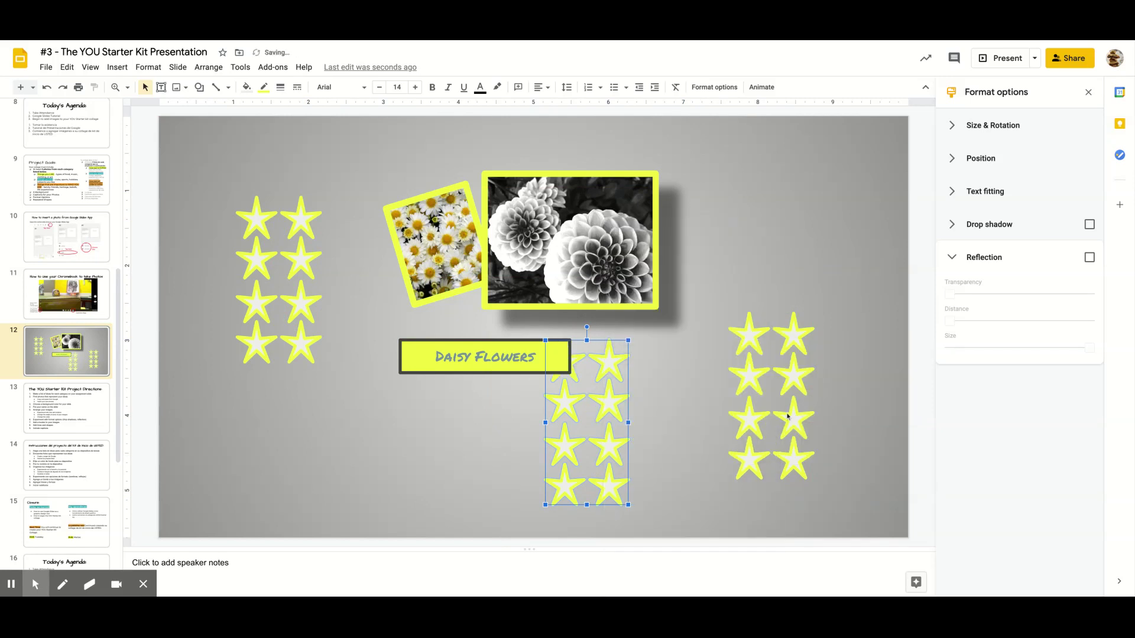
{"action": "left_click_drag", "start_coordinate": [586, 327], "coordinate": [680, 423]}
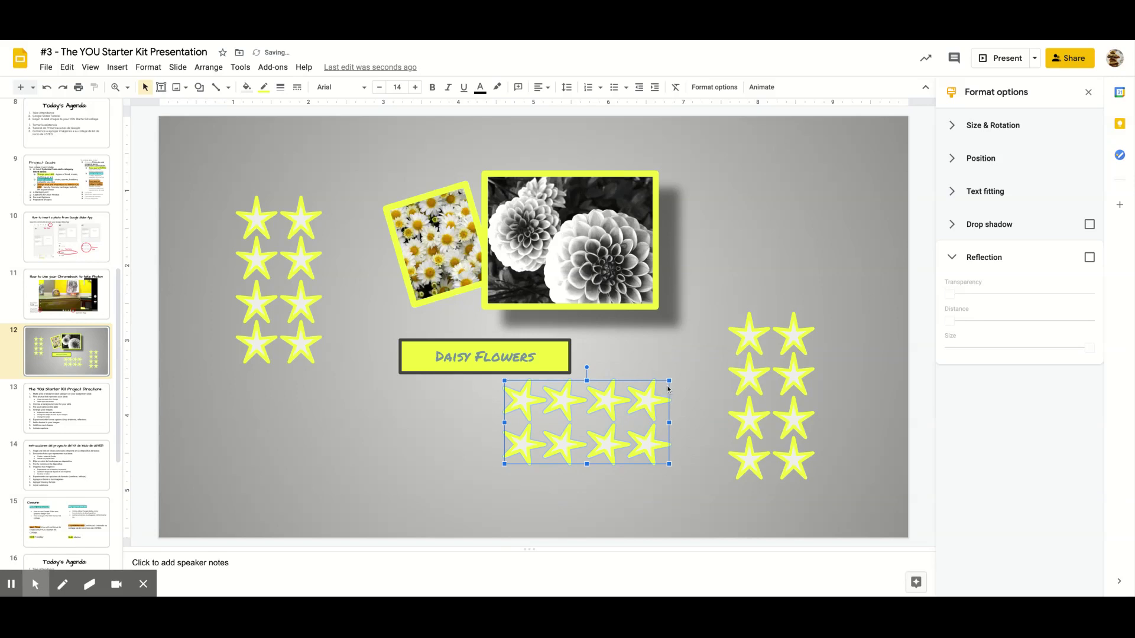
{"action": "left_click_drag", "start_coordinate": [668, 381], "coordinate": [905, 236]}
{"action": "left_click_drag", "start_coordinate": [504, 465], "coordinate": [370, 525]}
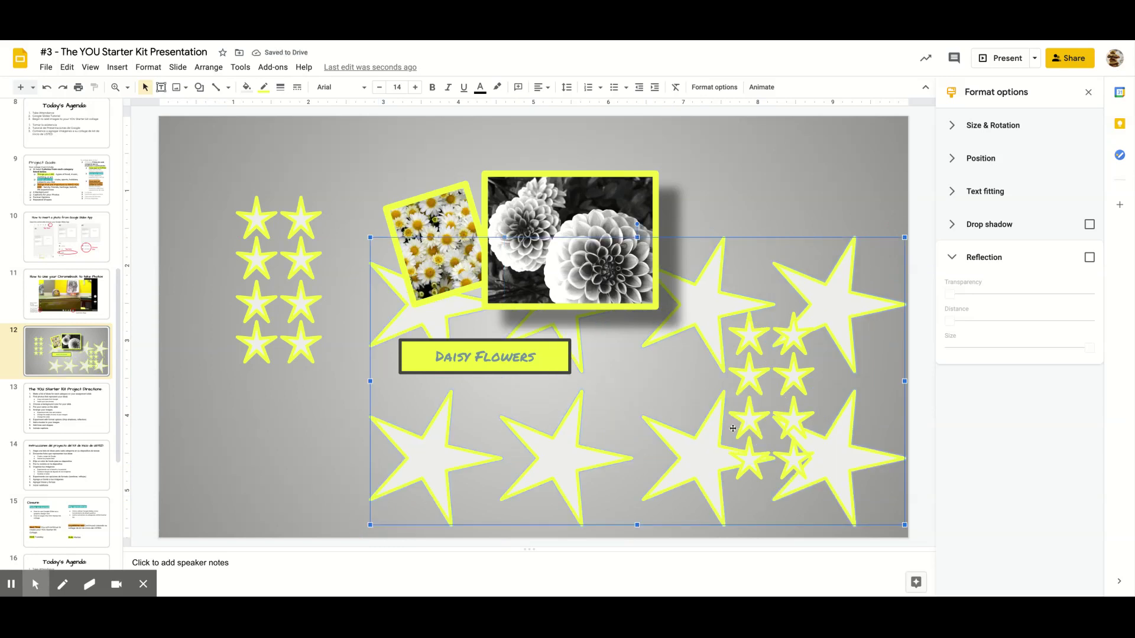
Shift the oversized star group left, add a drop shadow, then go to the Project Goals slide.
{"action": "left_click_drag", "start_coordinate": [710, 447], "coordinate": [458, 468]}
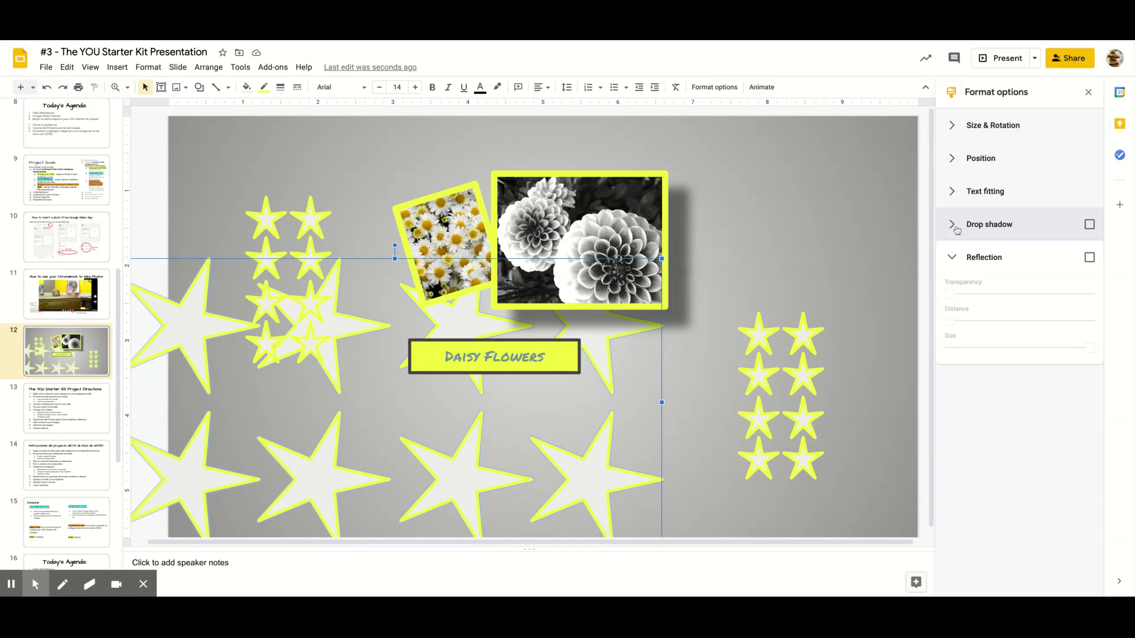
{"action": "left_click", "coordinate": [1089, 224]}
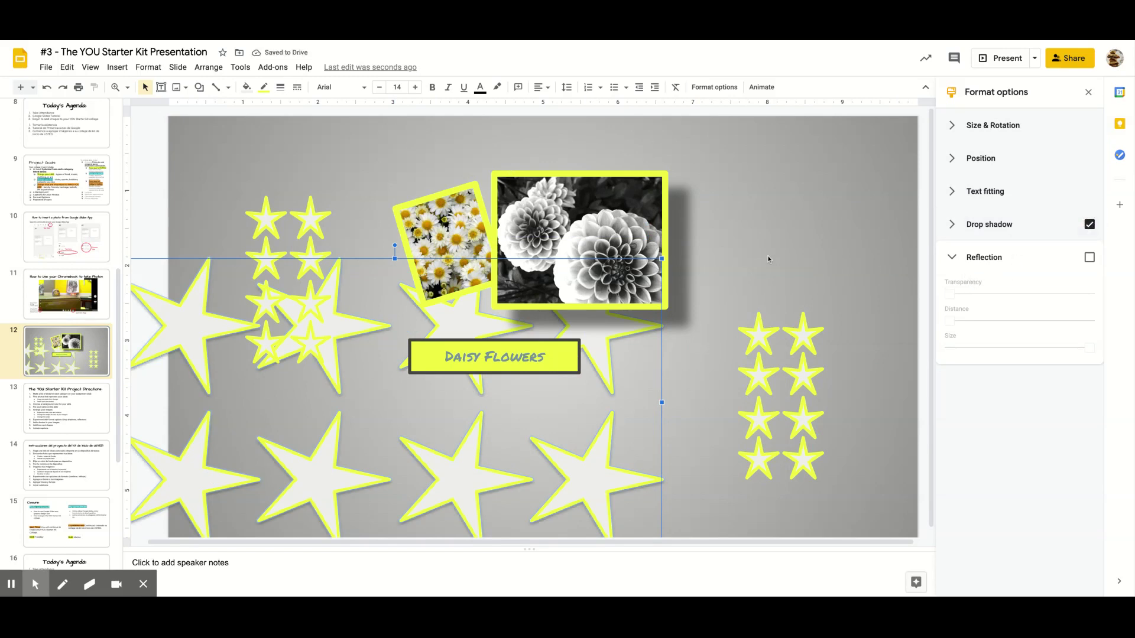
{"action": "left_click", "coordinate": [80, 184]}
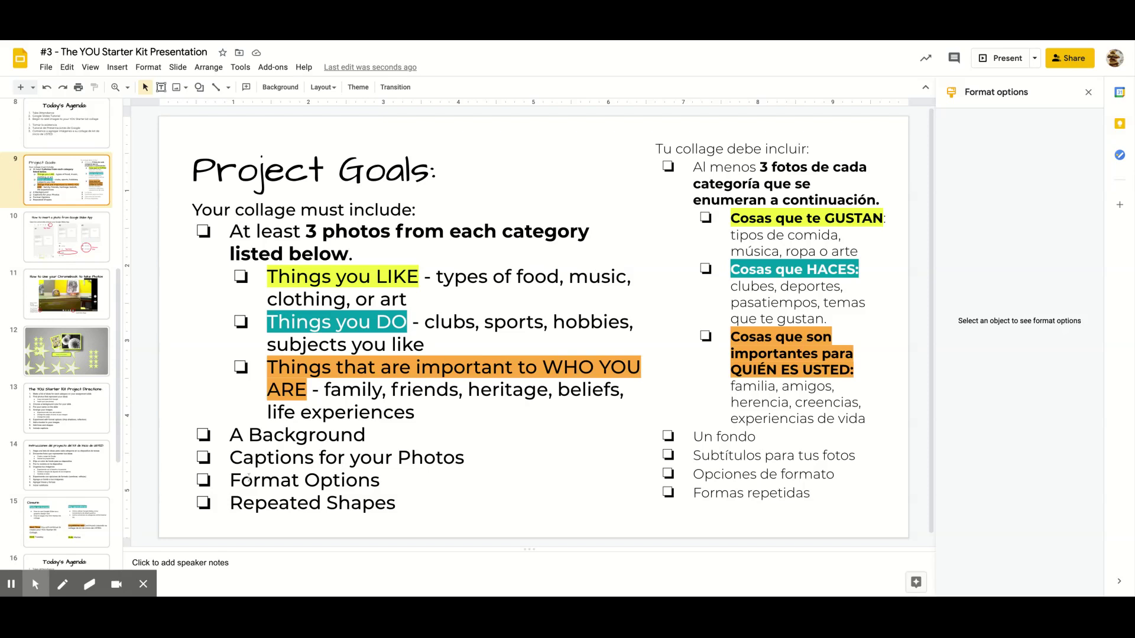
Select the words 'Repeated Shapes' in the Project Goals requirement list.
{"action": "left_click_drag", "start_coordinate": [232, 480], "coordinate": [214, 503]}
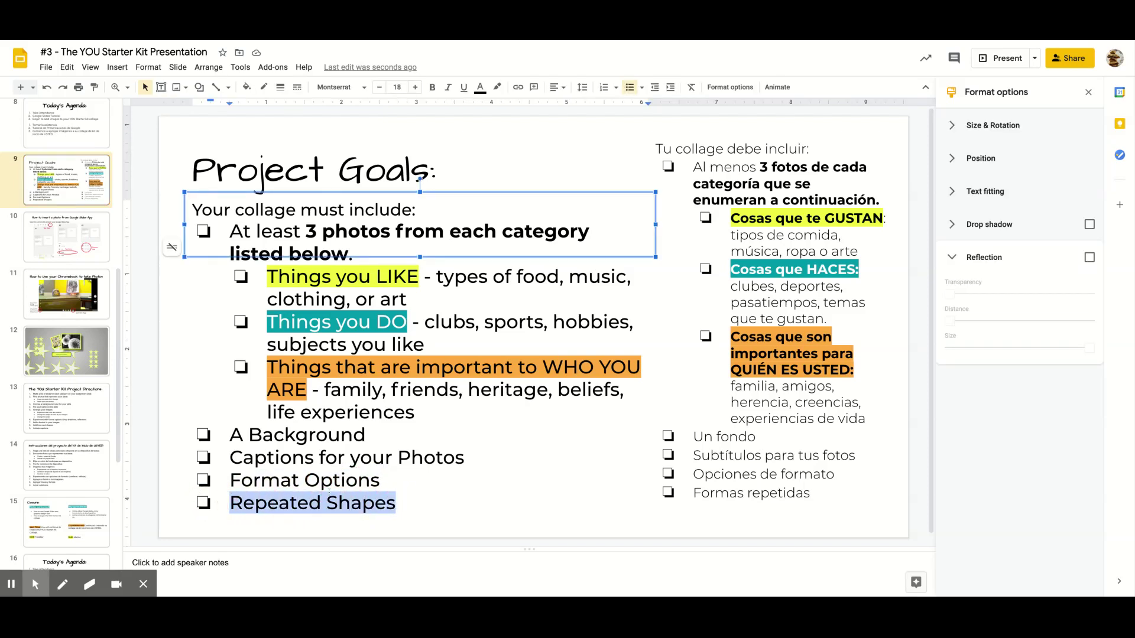